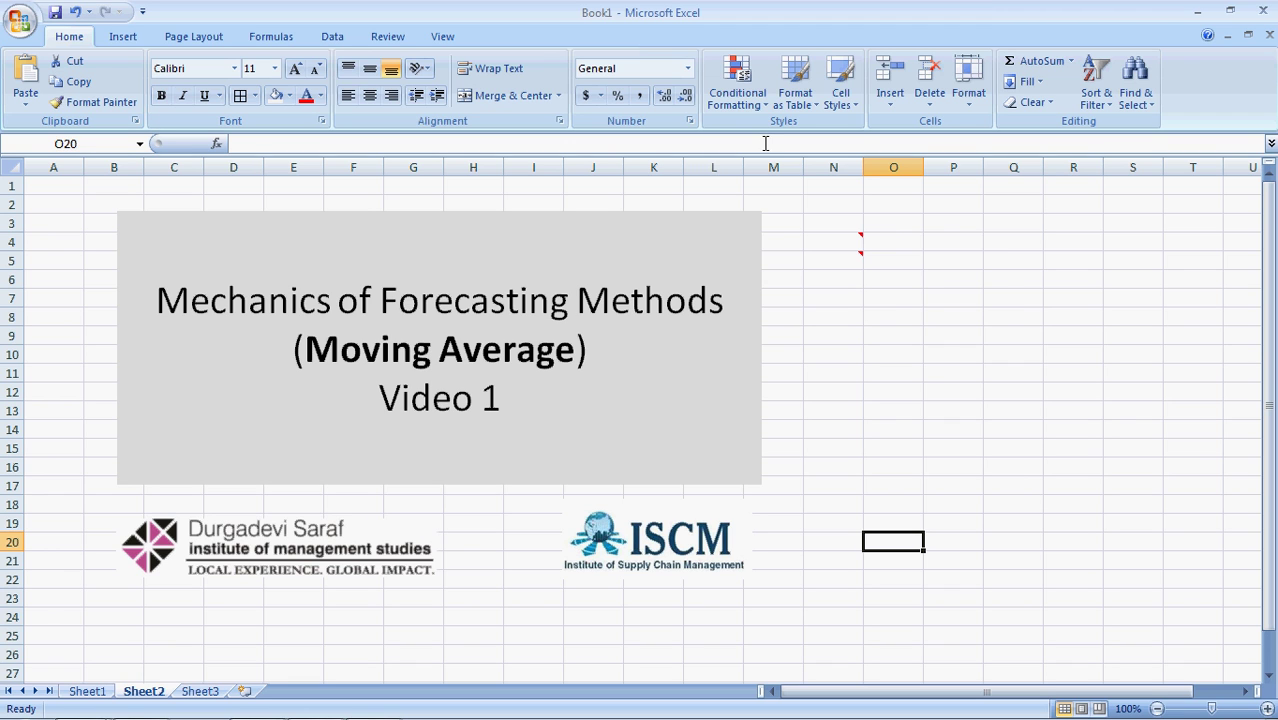
# Switch to Sheet3 and select the Sr and Demand (actual) table A1:B21.
pyautogui.moveTo(823, 243)
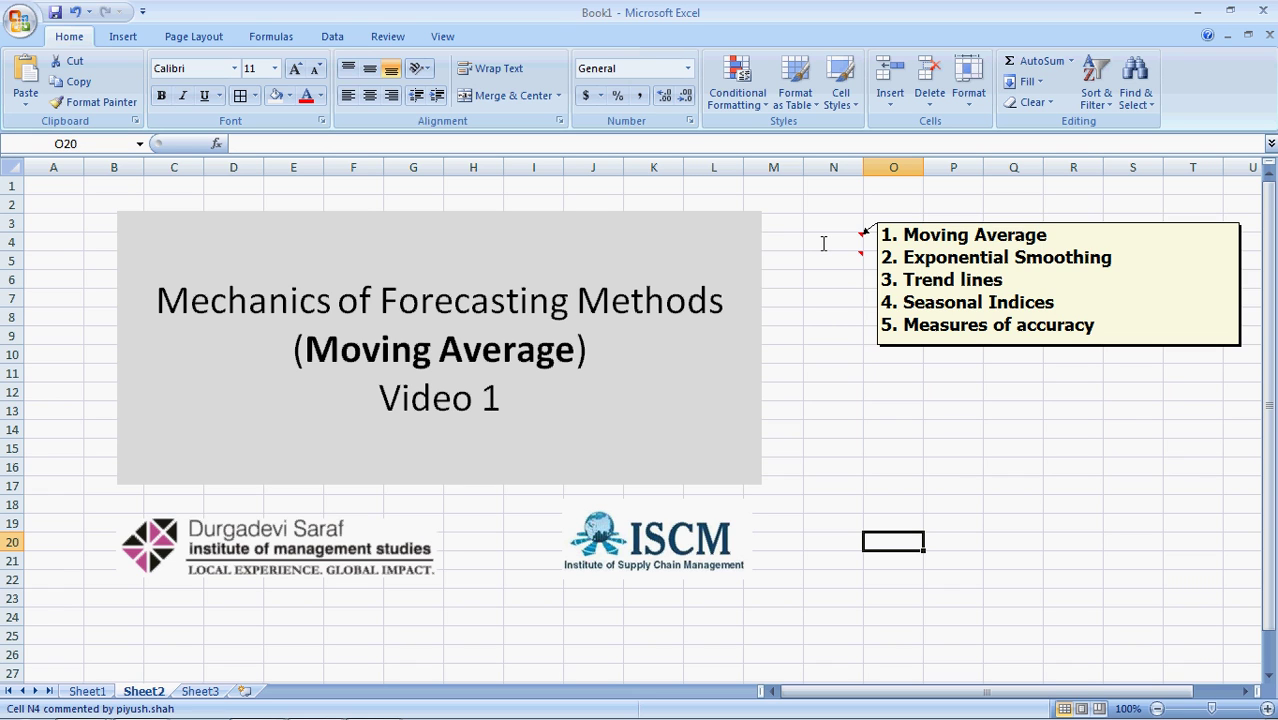
pyautogui.moveTo(829, 269)
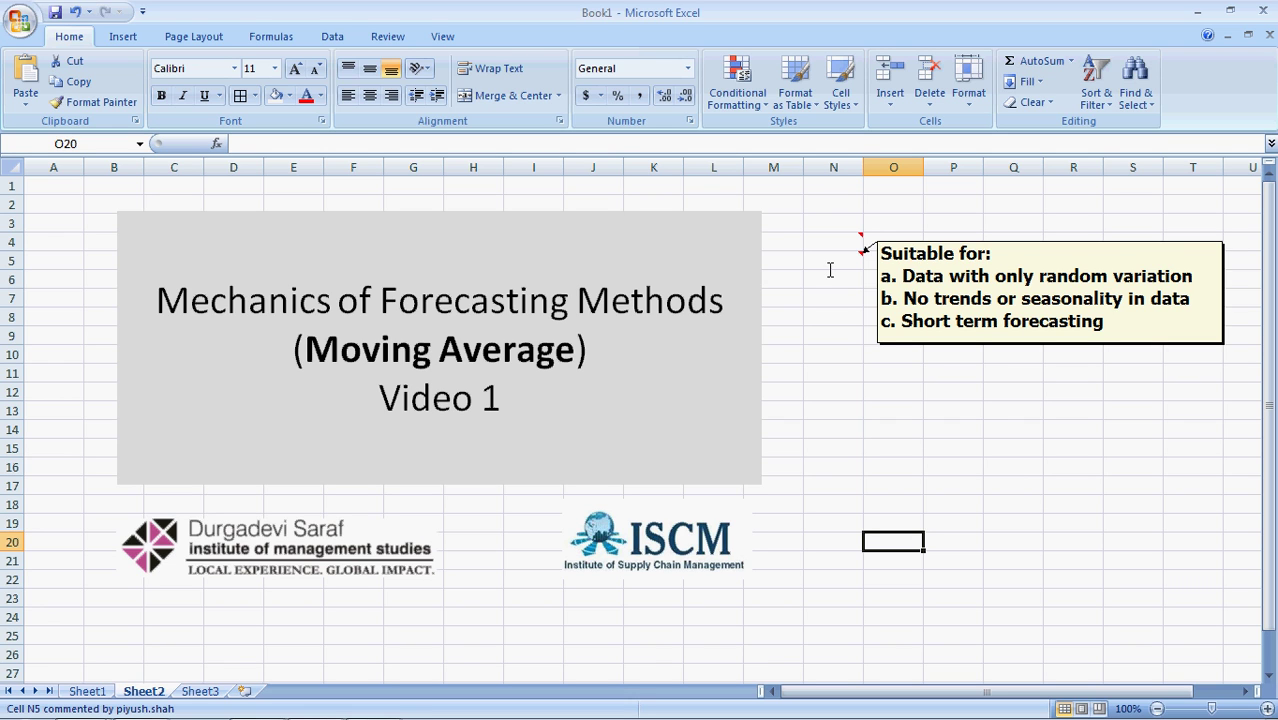
pyautogui.click(205, 691)
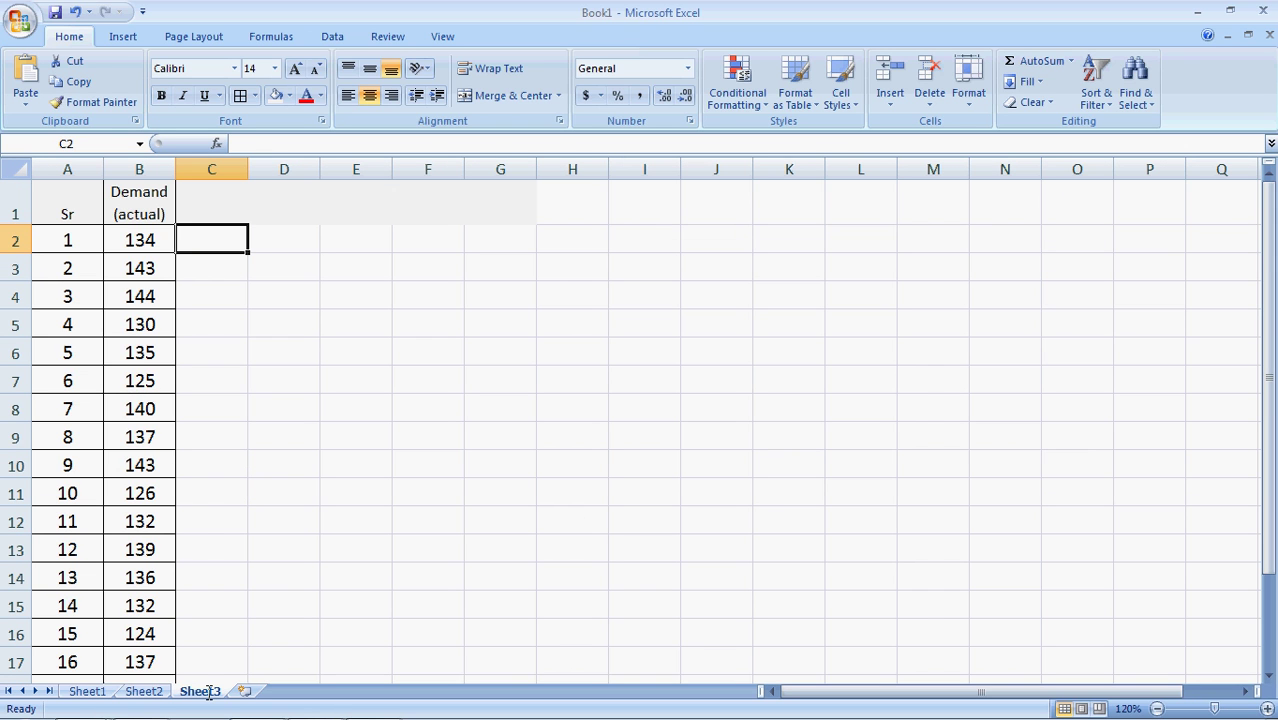
pyautogui.click(71, 249)
pyautogui.press('Down')
pyautogui.press('Down')
pyautogui.press('Down')
pyautogui.press('Down')
pyautogui.press('Down')
pyautogui.press('Down')
pyautogui.press('Down')
pyautogui.press('Down')
pyautogui.press('Down')
pyautogui.press('Down')
pyautogui.press('Down')
pyautogui.press('Down')
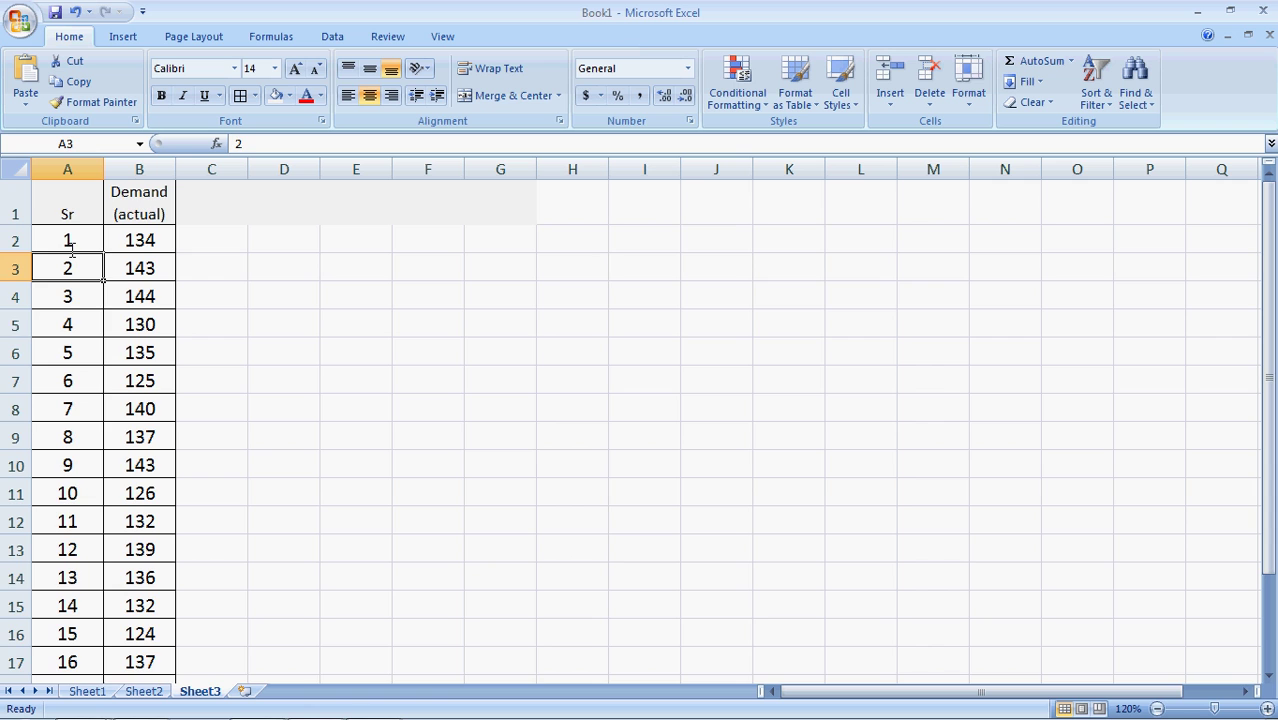
pyautogui.press('Down')
pyautogui.press('Down')
pyautogui.press('Down')
pyautogui.press('Down')
pyautogui.press('Down')
pyautogui.press('Down')
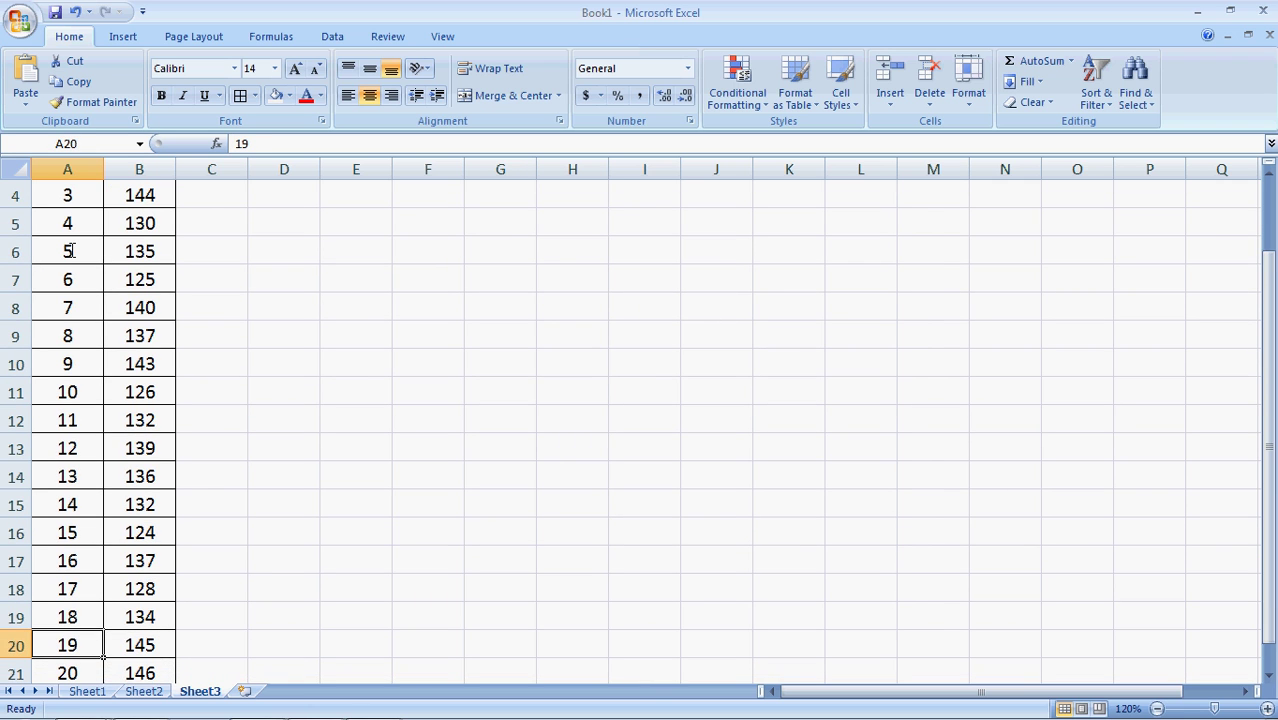
pyautogui.press('Up')
pyautogui.press('Up')
pyautogui.press('Up')
pyautogui.press('Up')
pyautogui.press('Up')
pyautogui.press('Up')
pyautogui.press('Up')
pyautogui.press('Up')
pyautogui.press('Up')
pyautogui.press('Up')
pyautogui.press('Up')
pyautogui.press('Up')
pyautogui.press('Up')
pyautogui.press('Up')
pyautogui.press('Up')
pyautogui.press('Up')
pyautogui.press('Up')
pyautogui.press('Up')
pyautogui.press('Up')
pyautogui.press('Right')
pyautogui.press('Down')
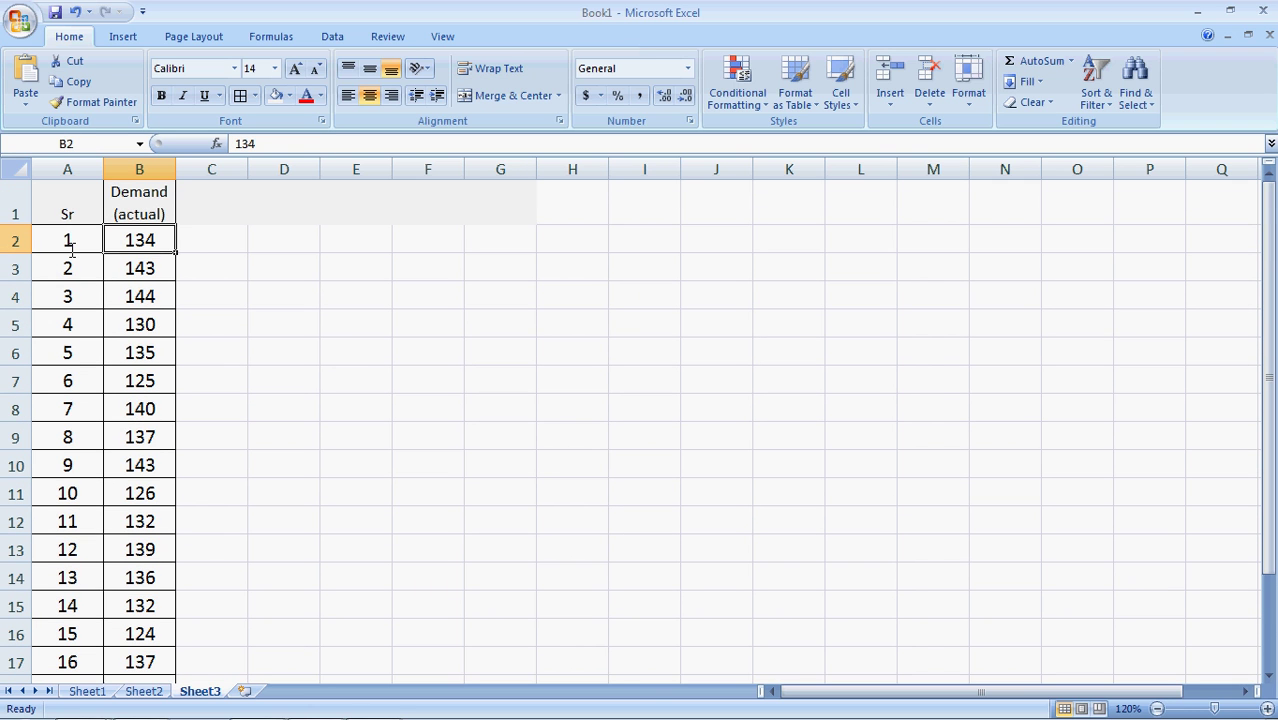
pyautogui.moveTo(68, 205); pyautogui.dragTo(150, 713)
# Insert a basic 2-D line chart of the table and place it over columns H–O.
pyautogui.click(124, 37)
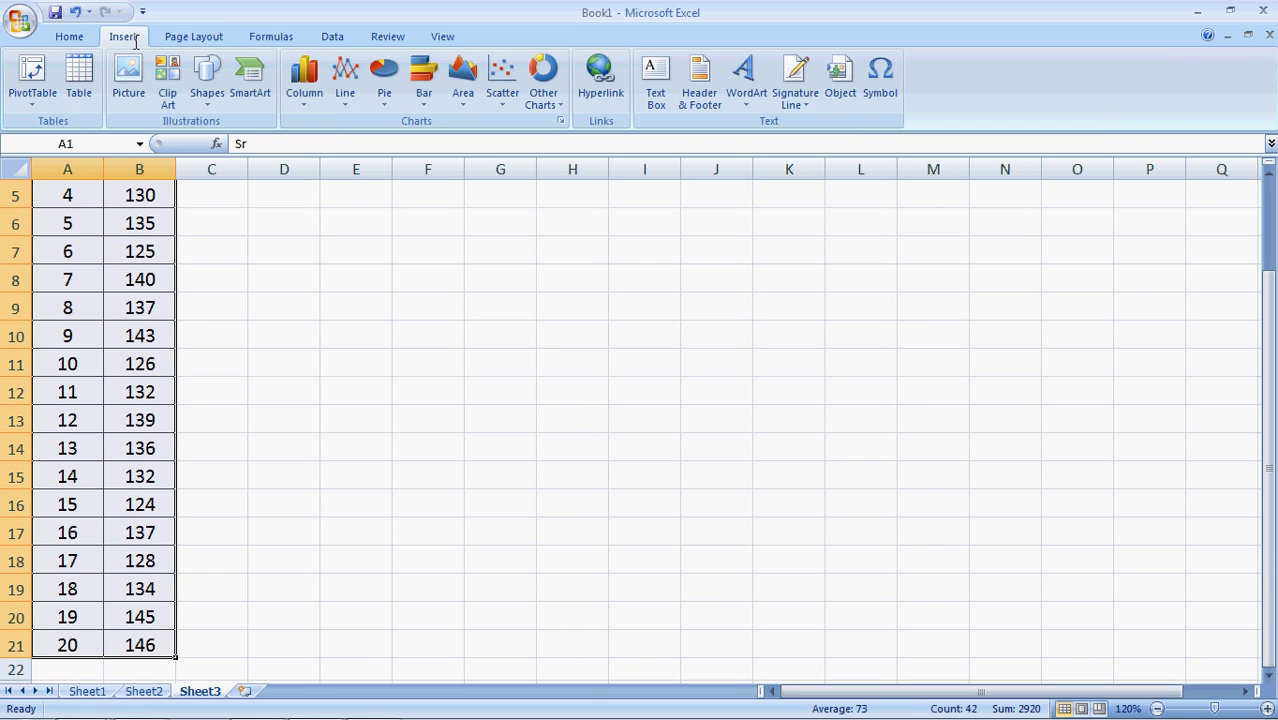
pyautogui.click(350, 98)
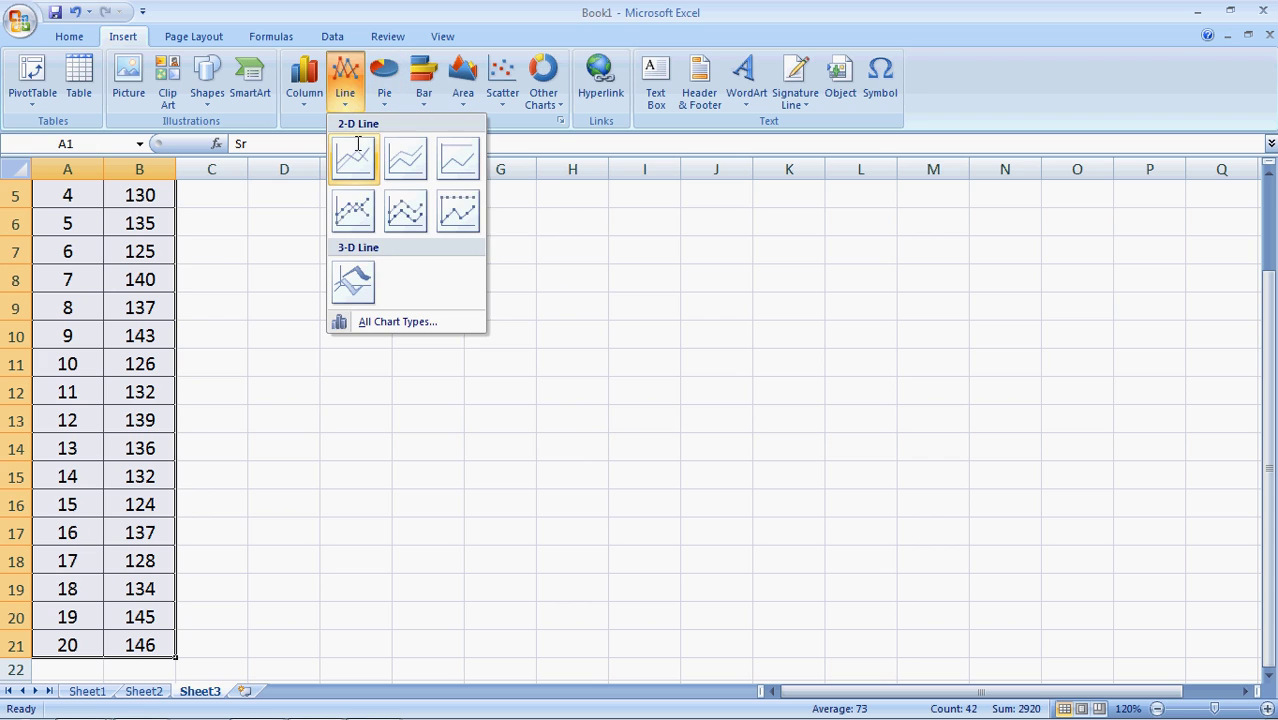
pyautogui.click(358, 158)
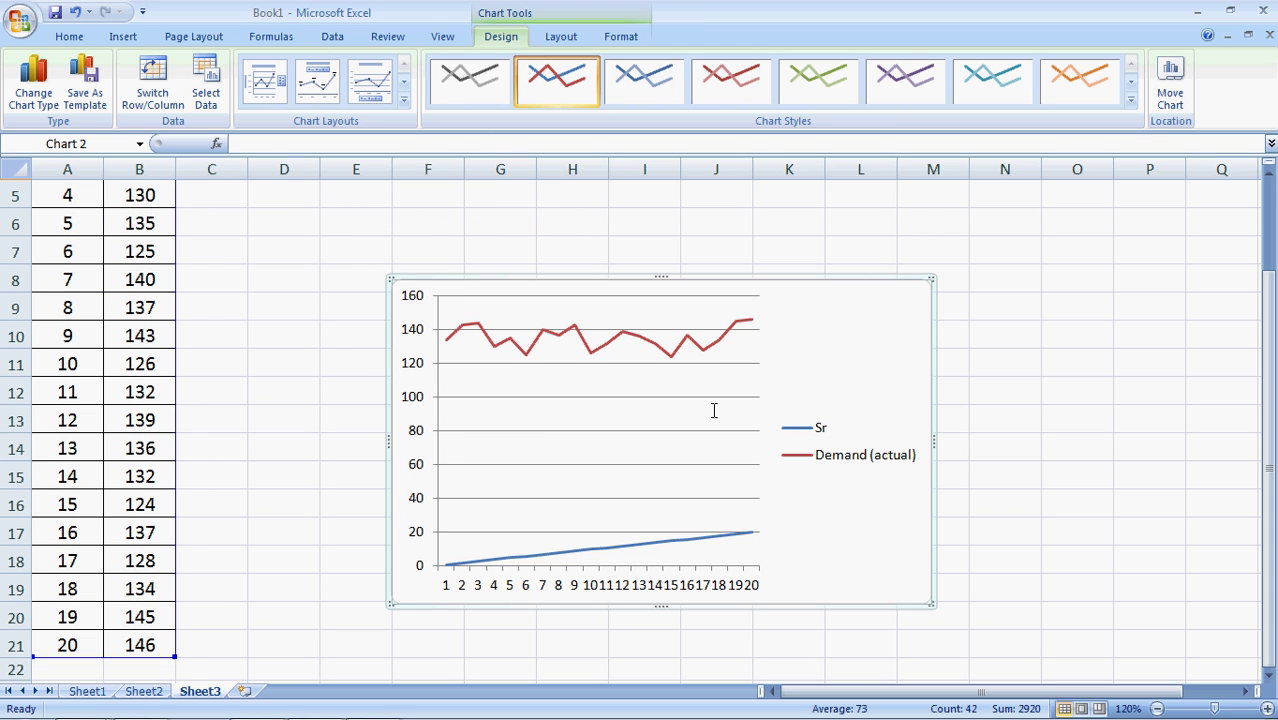
pyautogui.moveTo(821, 309); pyautogui.dragTo(987, 208)
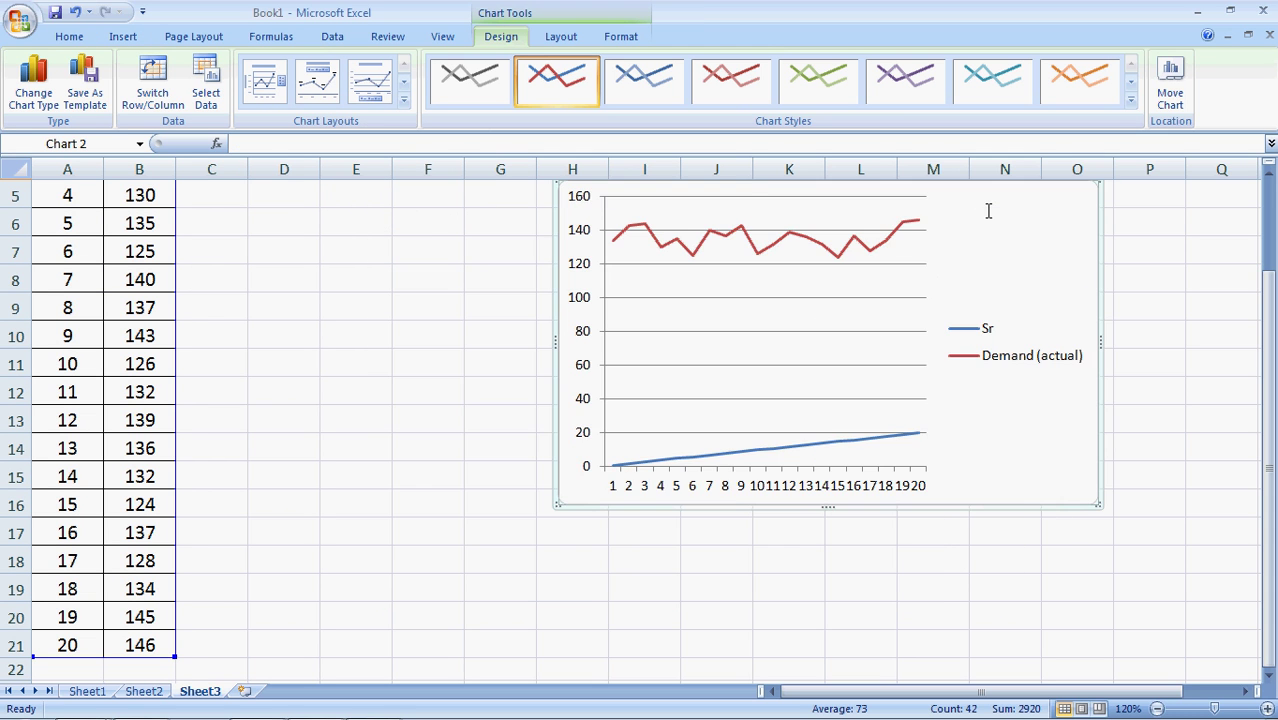
# Set the chart's horizontal axis labels to the Sr values A2:A21.
pyautogui.rightClick(772, 482)
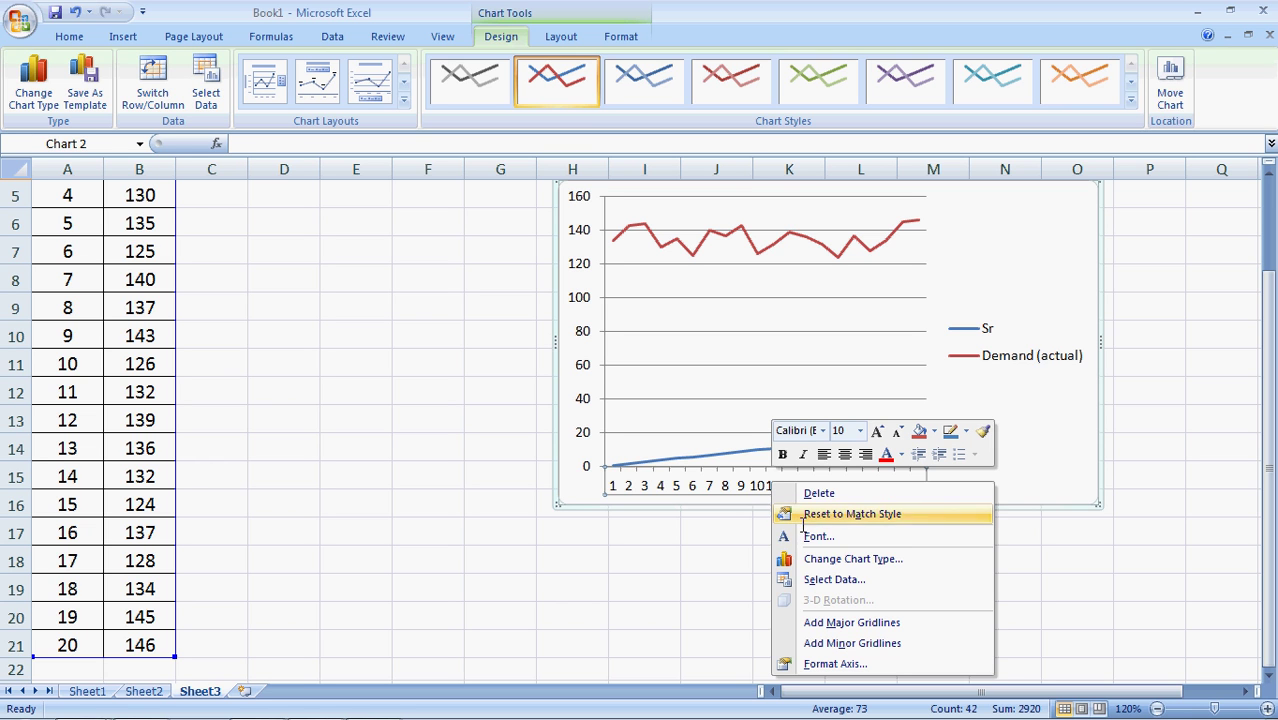
pyautogui.click(827, 579)
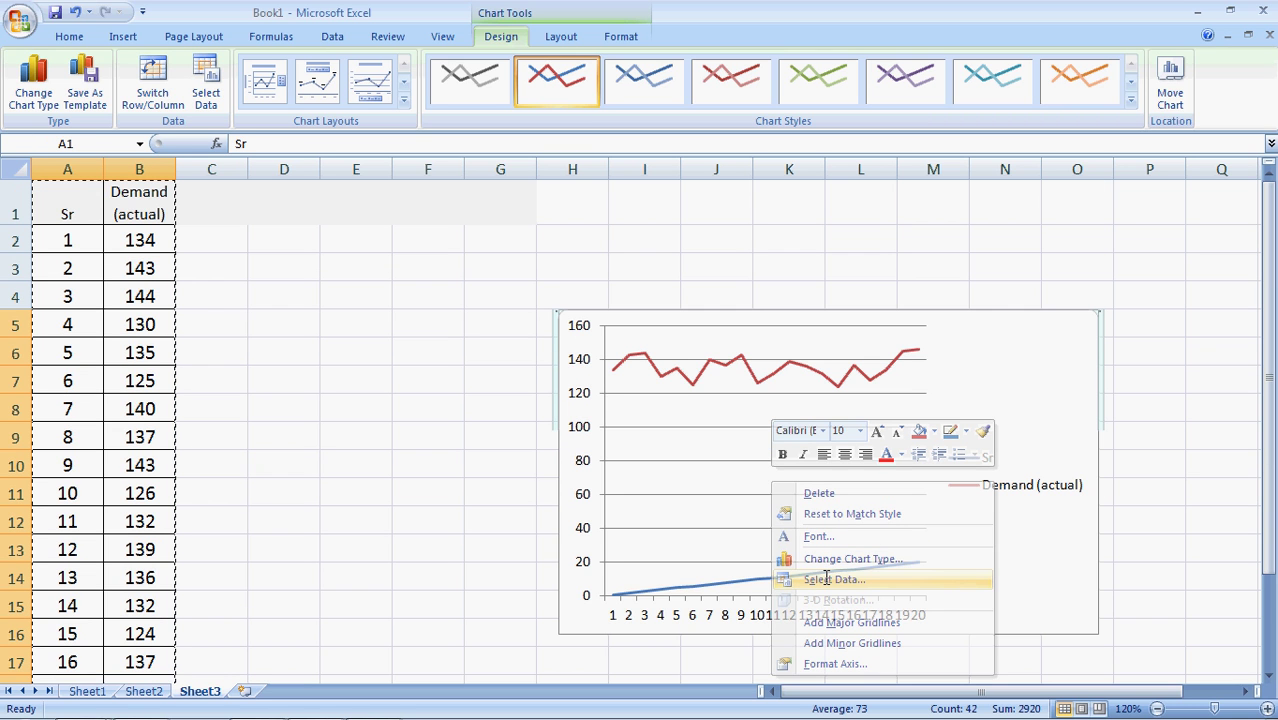
pyautogui.click(869, 392)
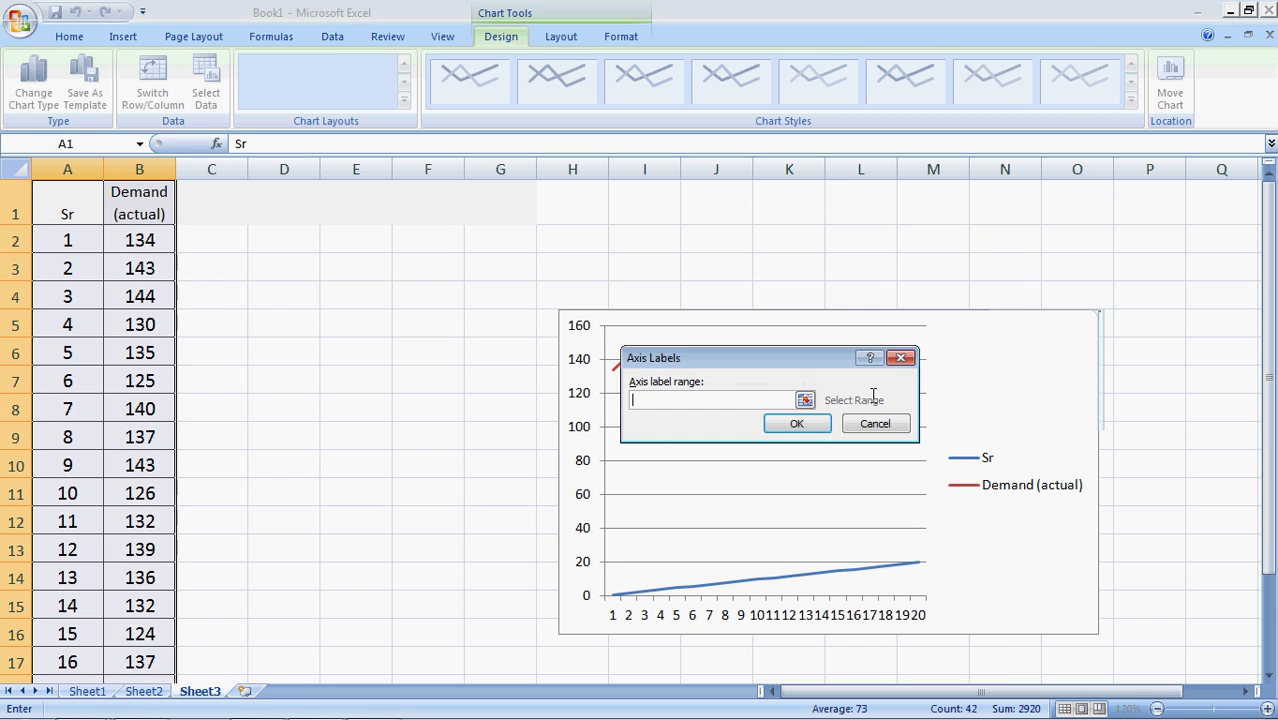
pyautogui.click(143, 240)
pyautogui.moveTo(143, 240); pyautogui.dragTo(125, 322)
pyautogui.moveTo(68, 240); pyautogui.dragTo(82, 647)
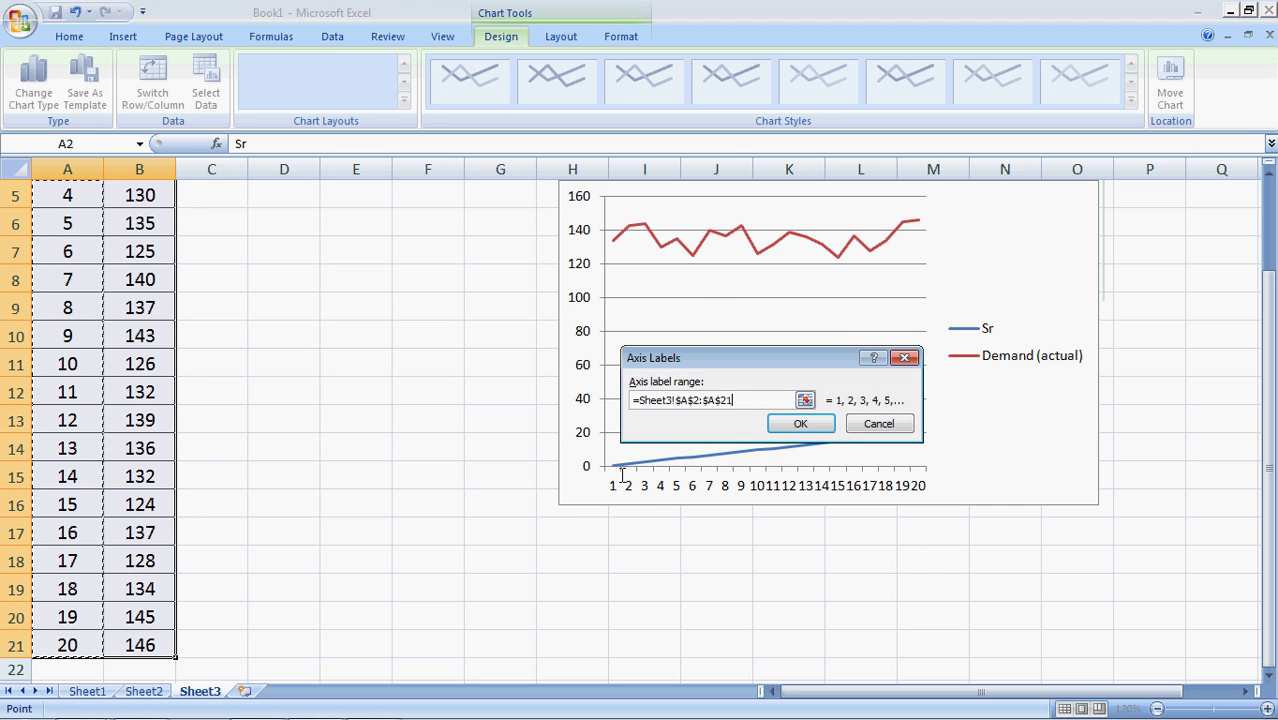
pyautogui.click(800, 423)
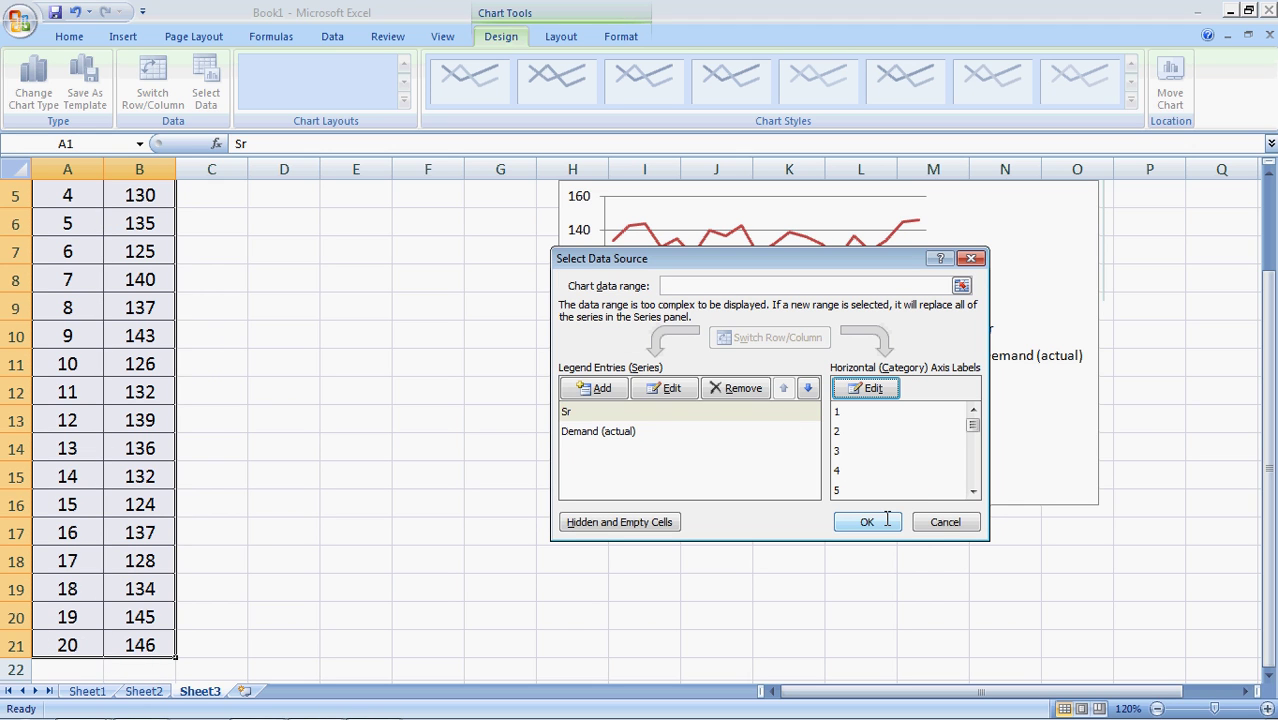
# Remove the Sr series from the chart data and apply the change.
pyautogui.click(700, 411)
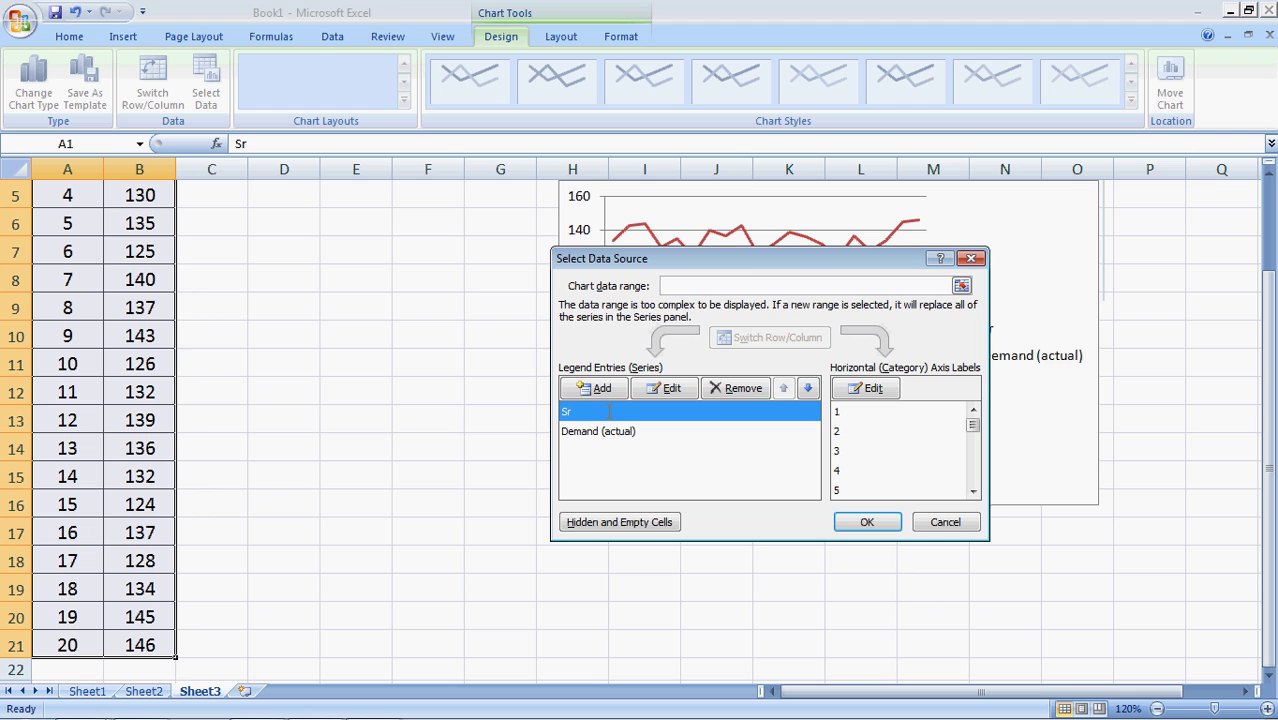
pyautogui.click(733, 388)
pyautogui.click(895, 522)
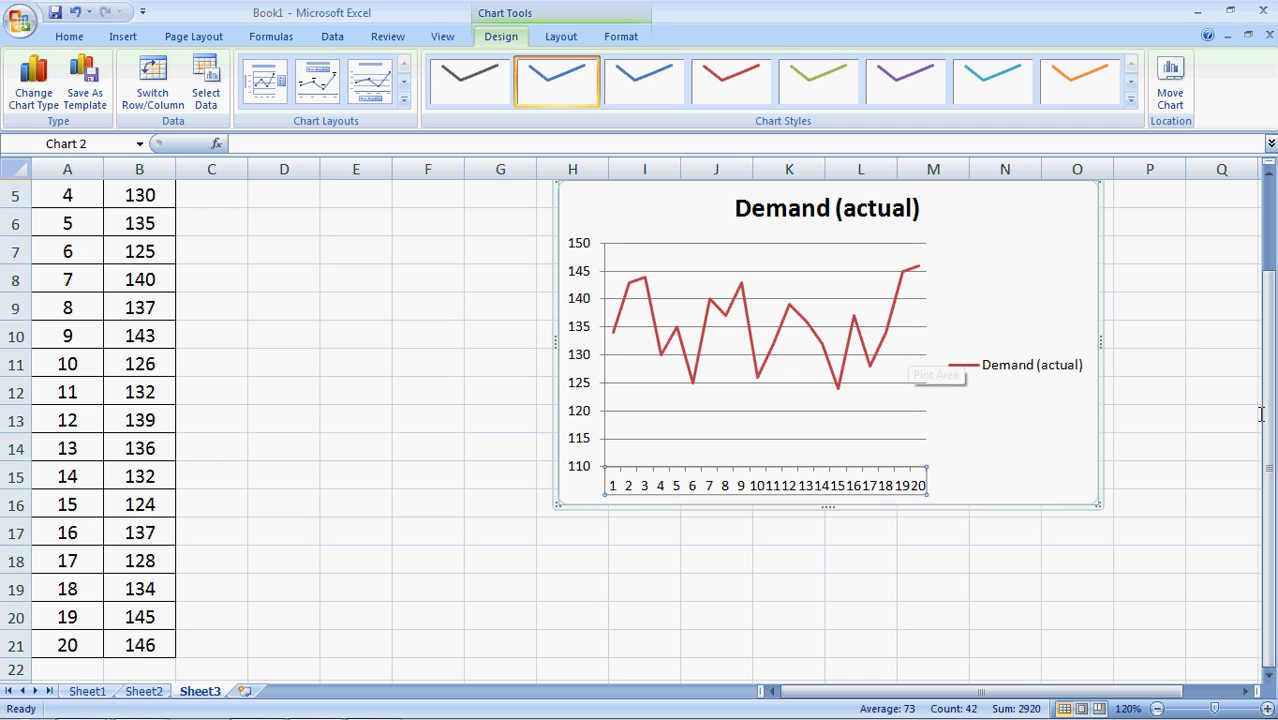
# Enter the heading '3 month moving' in cell C1.
pyautogui.scroll(2, 1261, 413)
pyautogui.click(231, 201)
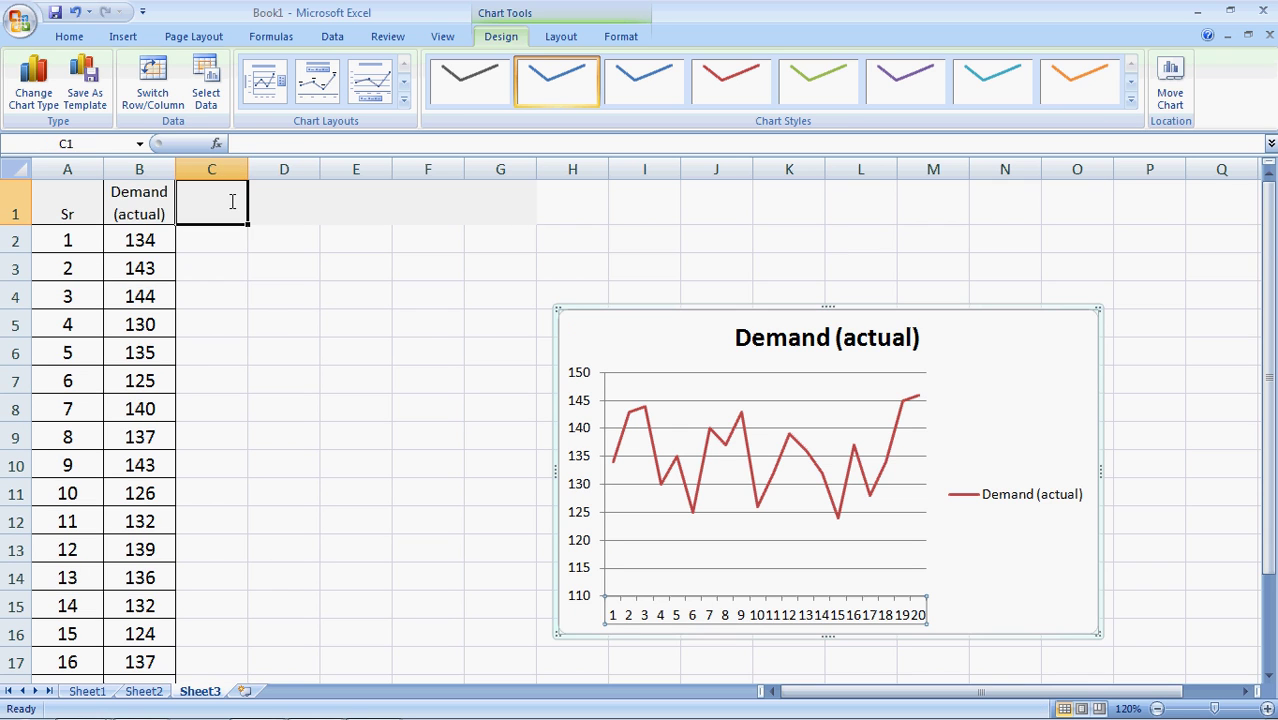
pyautogui.write('3 month')
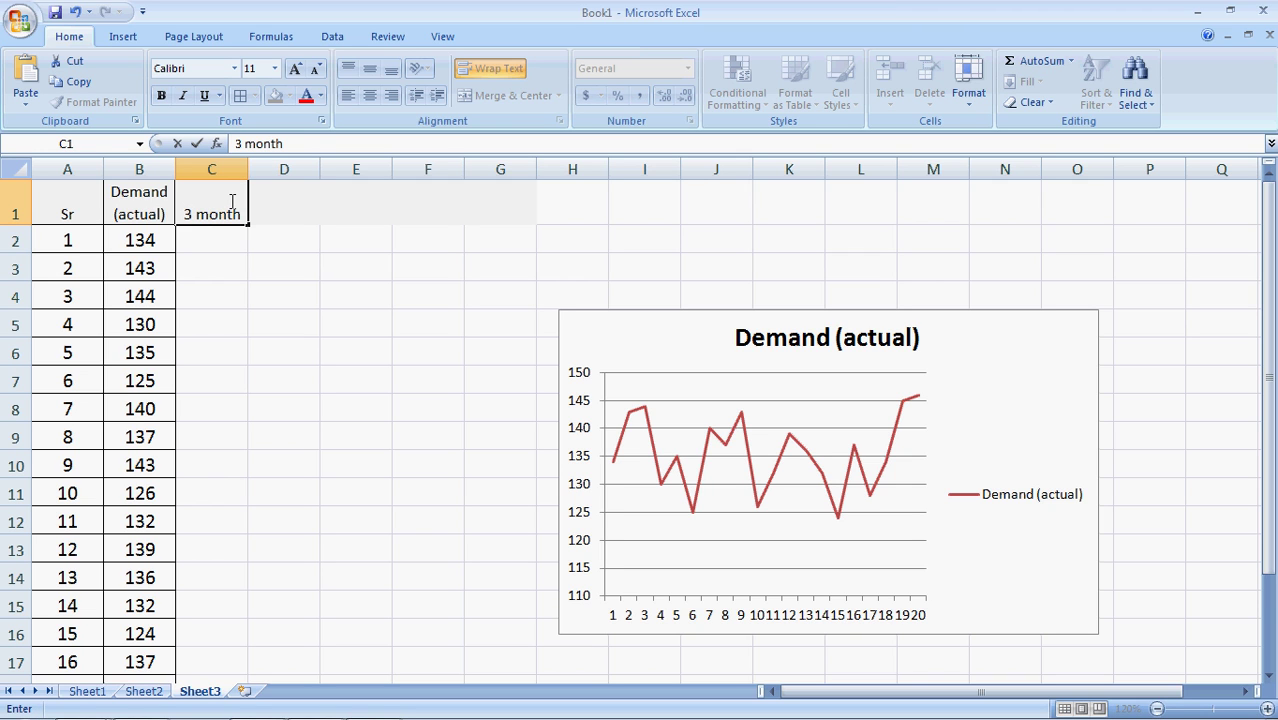
pyautogui.write(' moving')
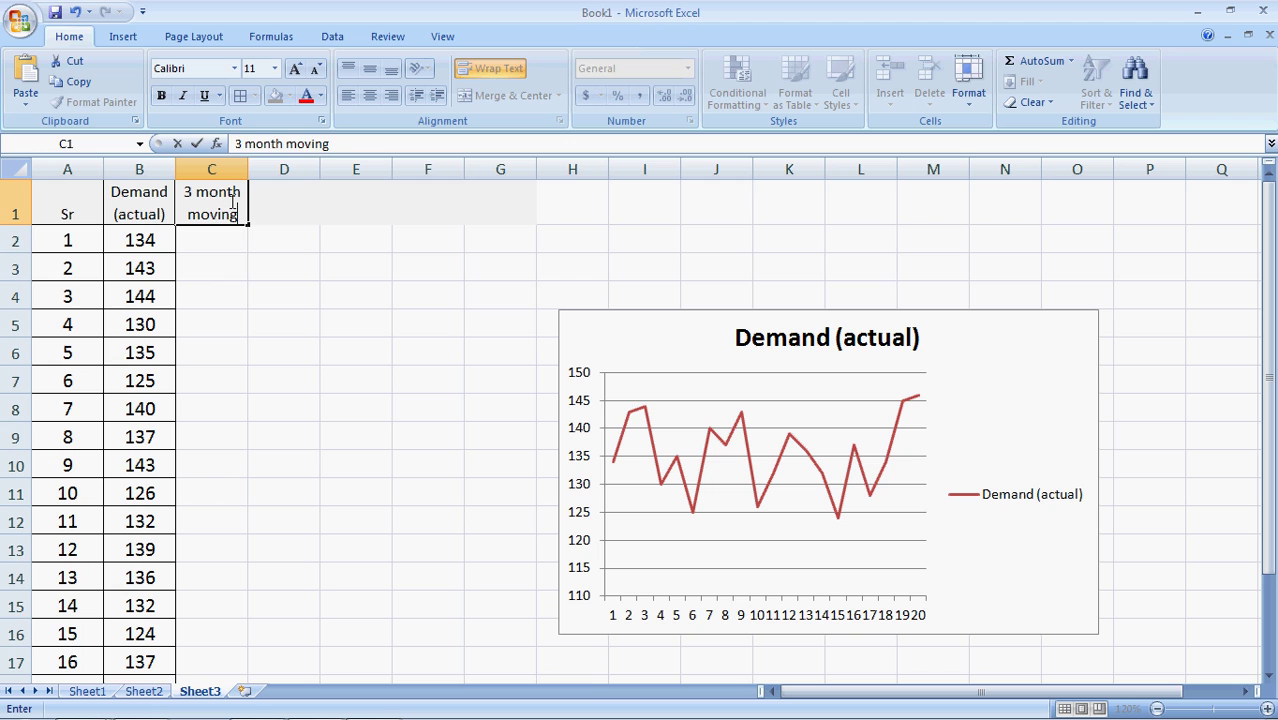
pyautogui.press('Return')
pyautogui.press('Return')
pyautogui.press('Return')
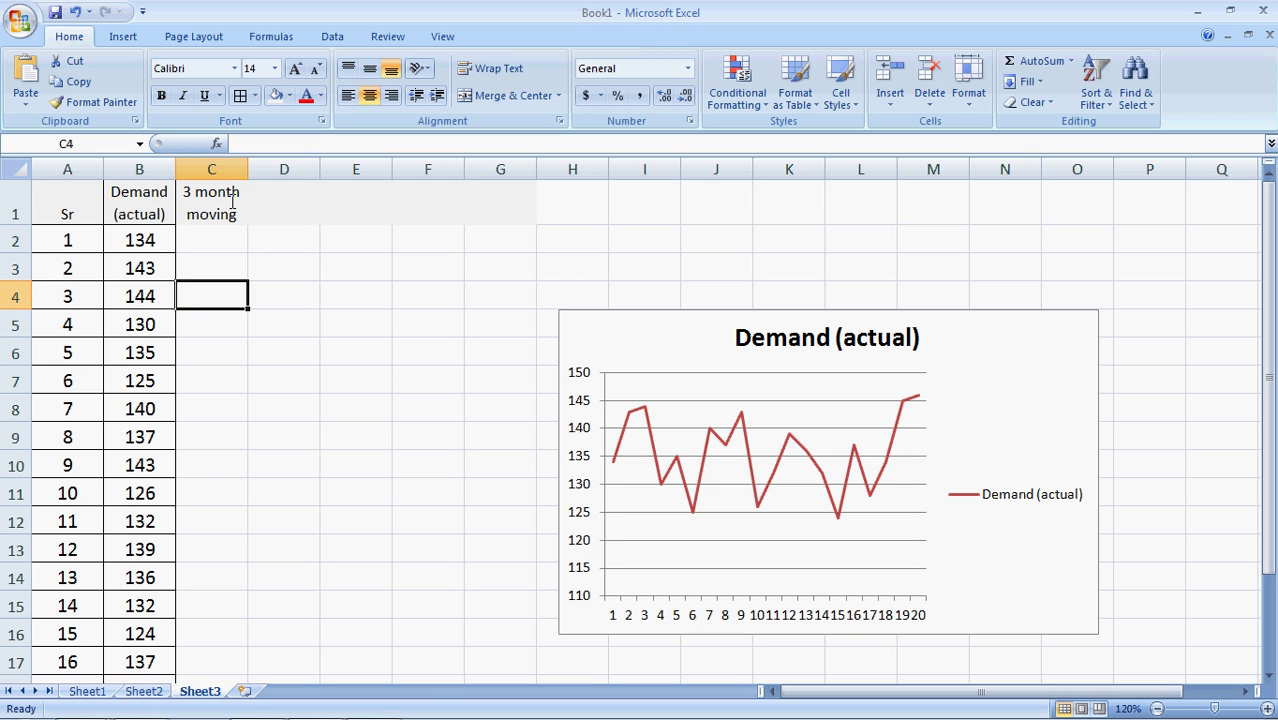
pyautogui.press('Return')
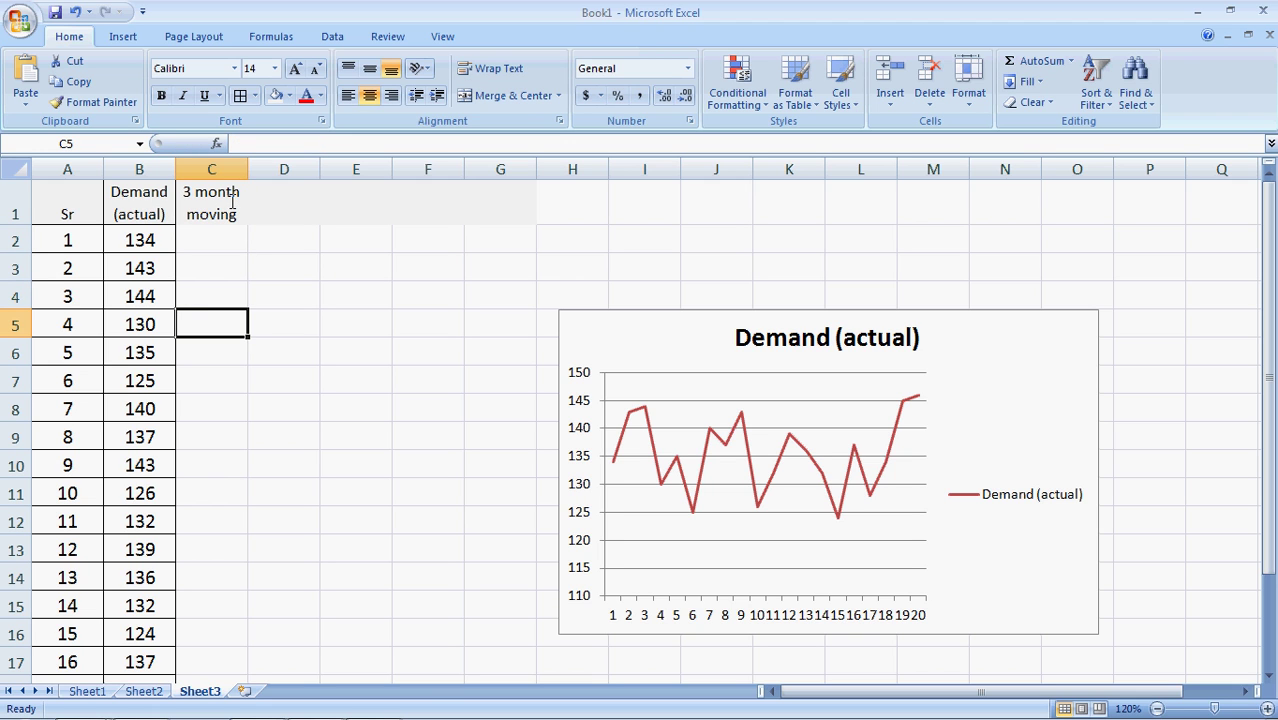
# Enter =AVERAGE(B2:B4) in C5 as the first 3-month moving average.
pyautogui.write('=aver')
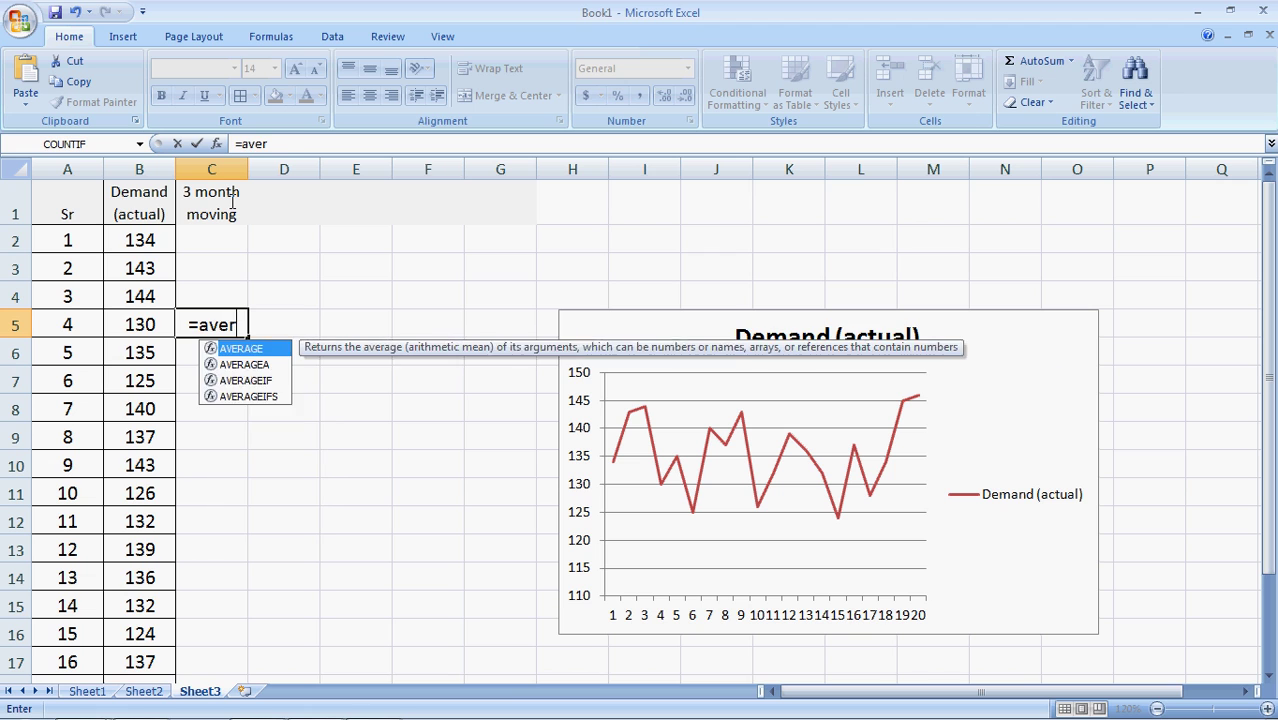
pyautogui.write('age(')
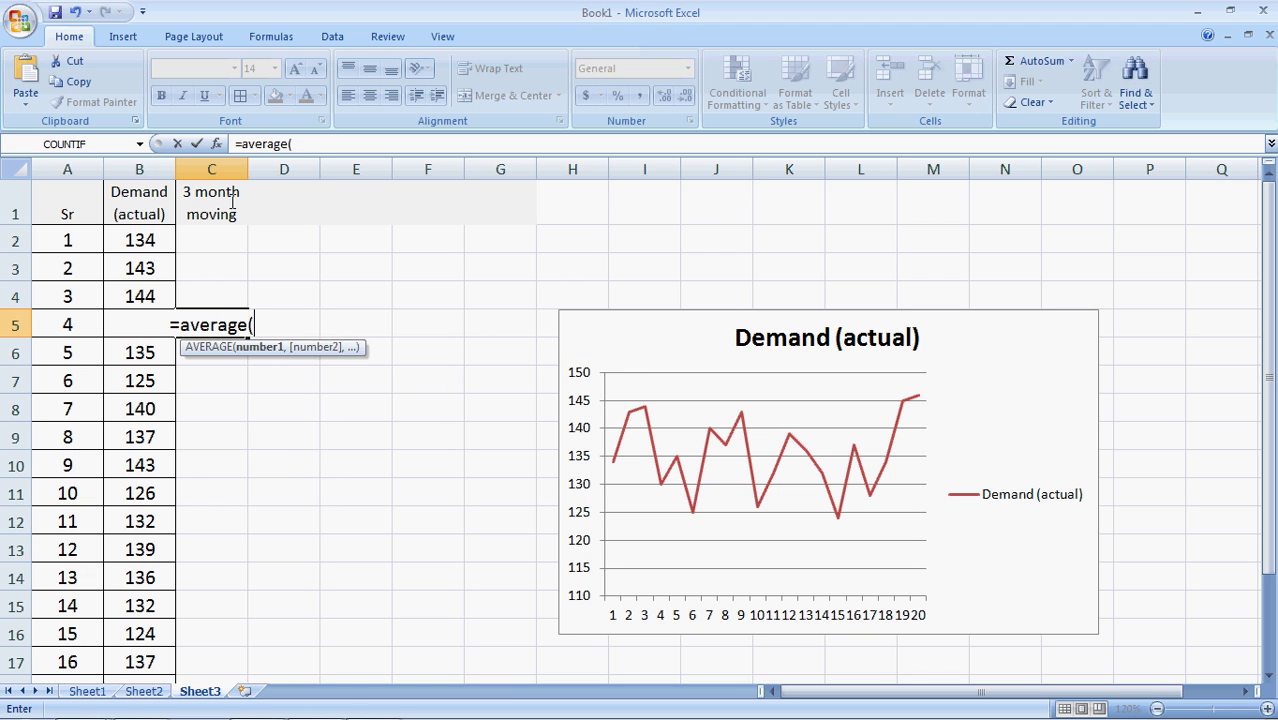
pyautogui.press('Left')
pyautogui.press('Up')
pyautogui.press('Up')
pyautogui.press('Up')
pyautogui.hotkey('shift', 'Down')
pyautogui.hotkey('shift', 'Down')
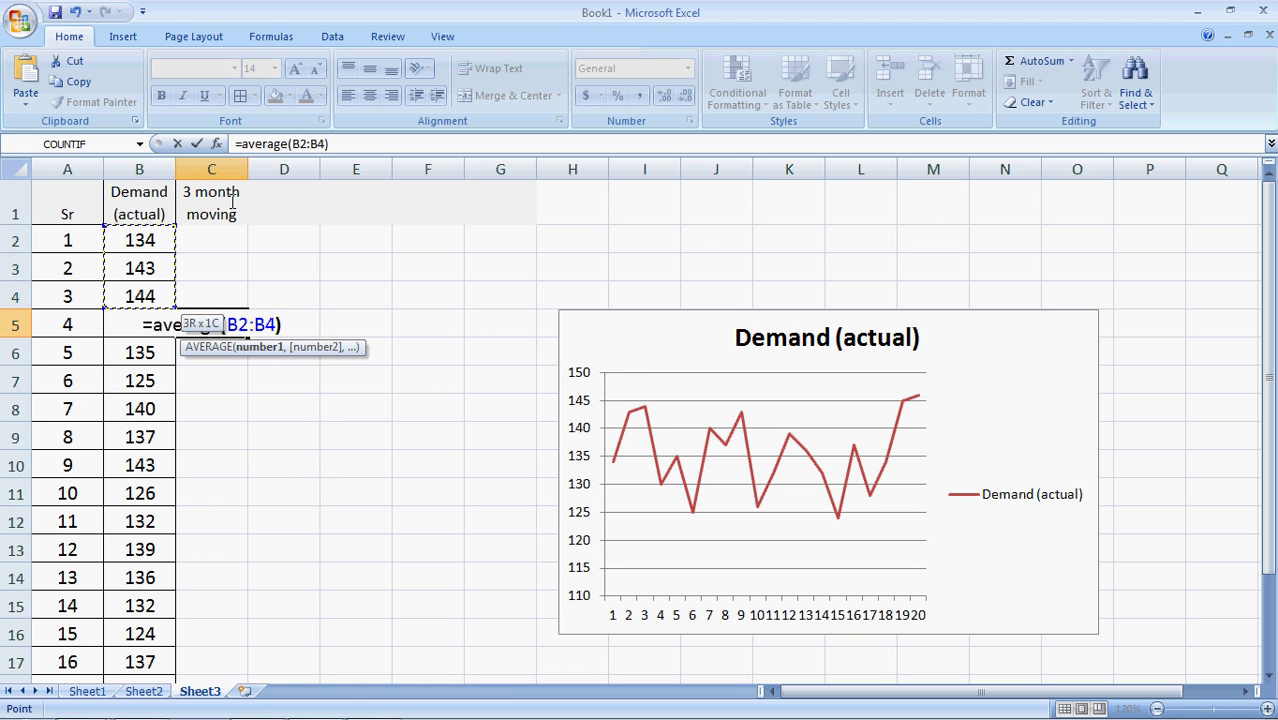
pyautogui.write(')')
pyautogui.press('Return')
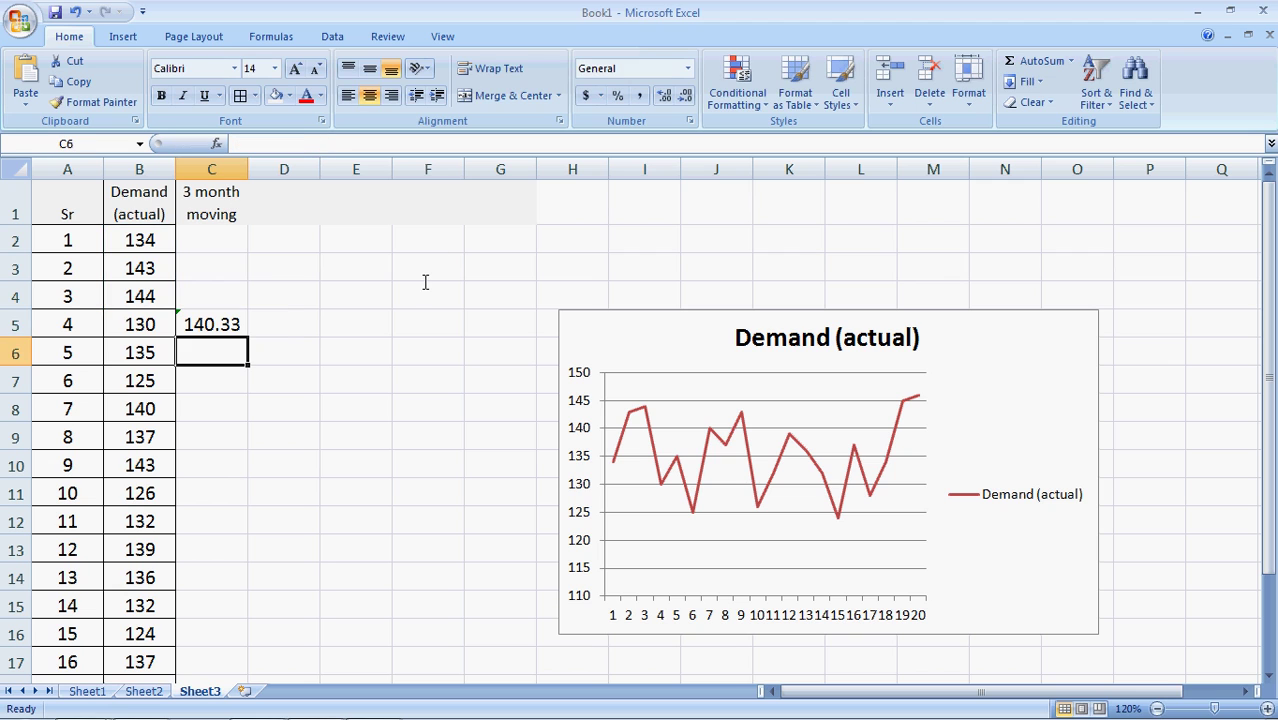
# Review C5's formula and dismiss its error options without changes.
pyautogui.press('Up')
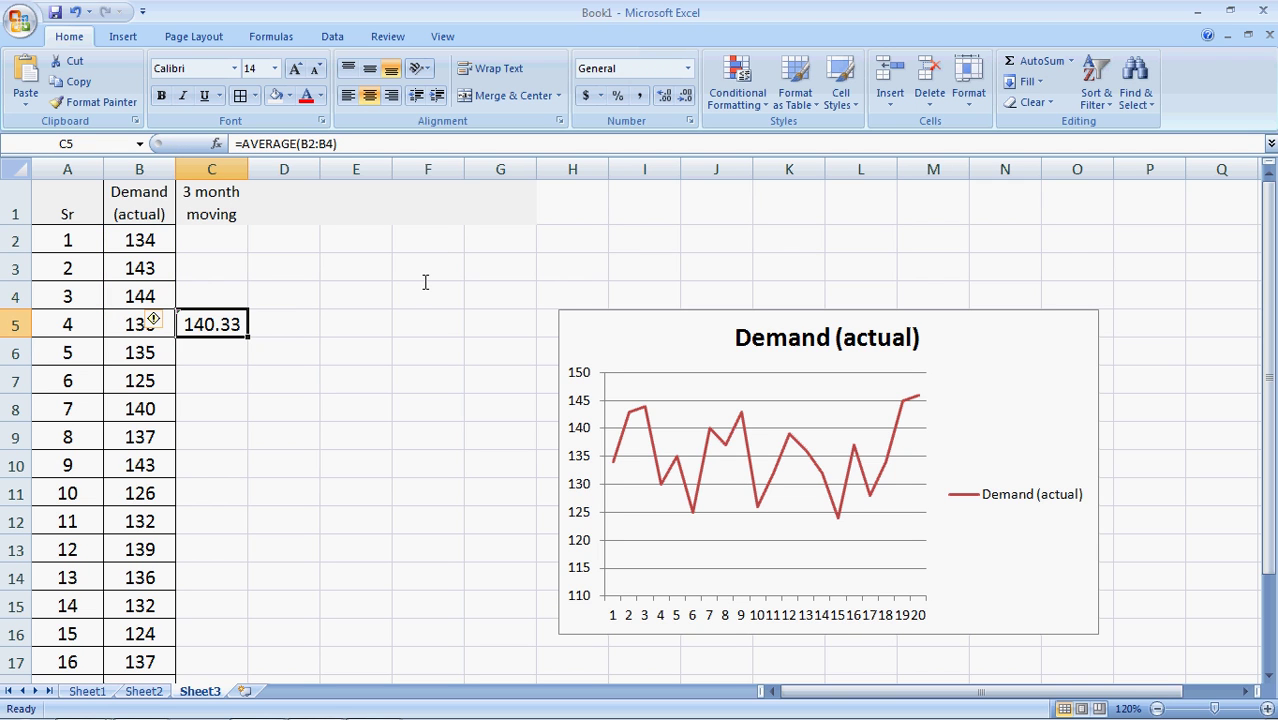
pyautogui.click(170, 321)
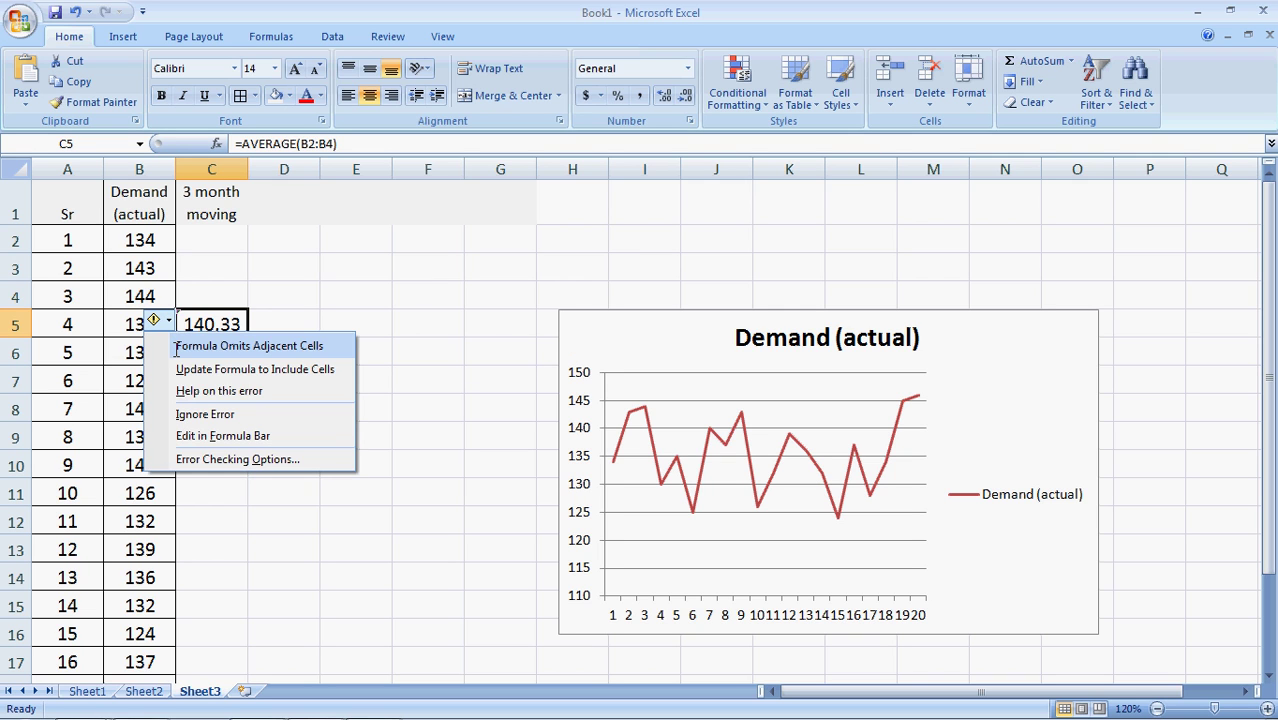
pyautogui.click(205, 413)
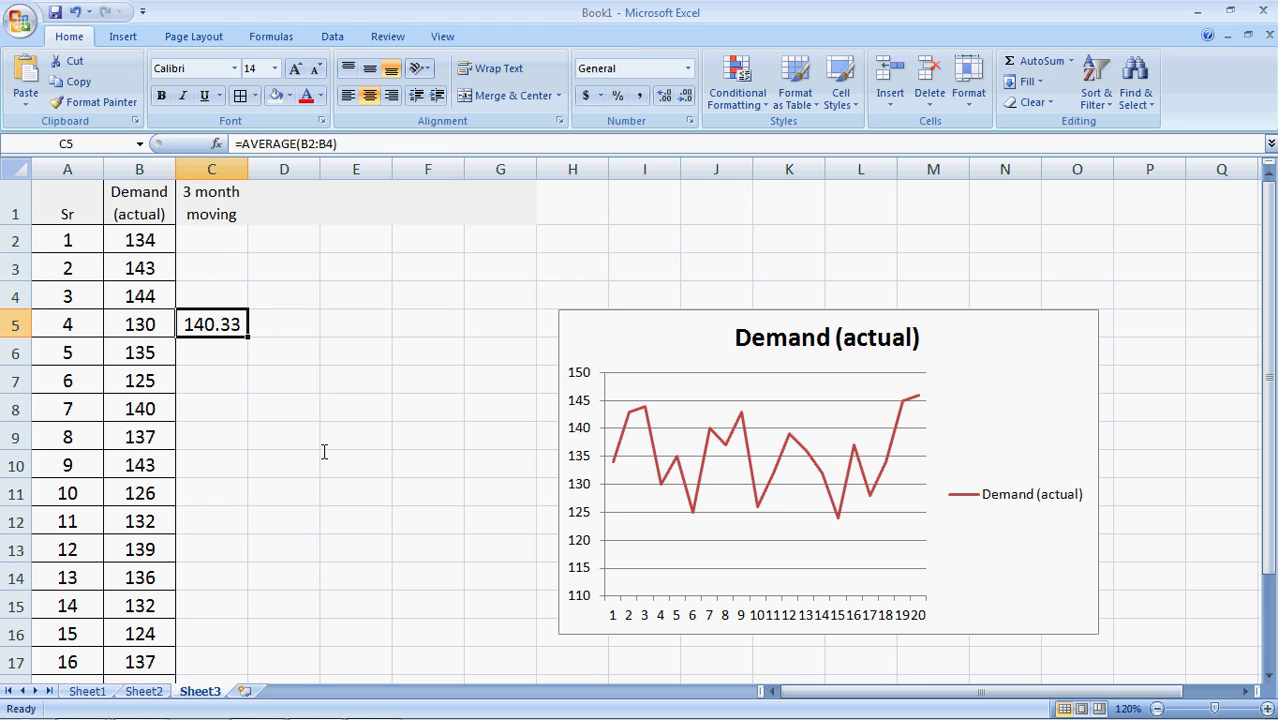
pyautogui.press('Left')
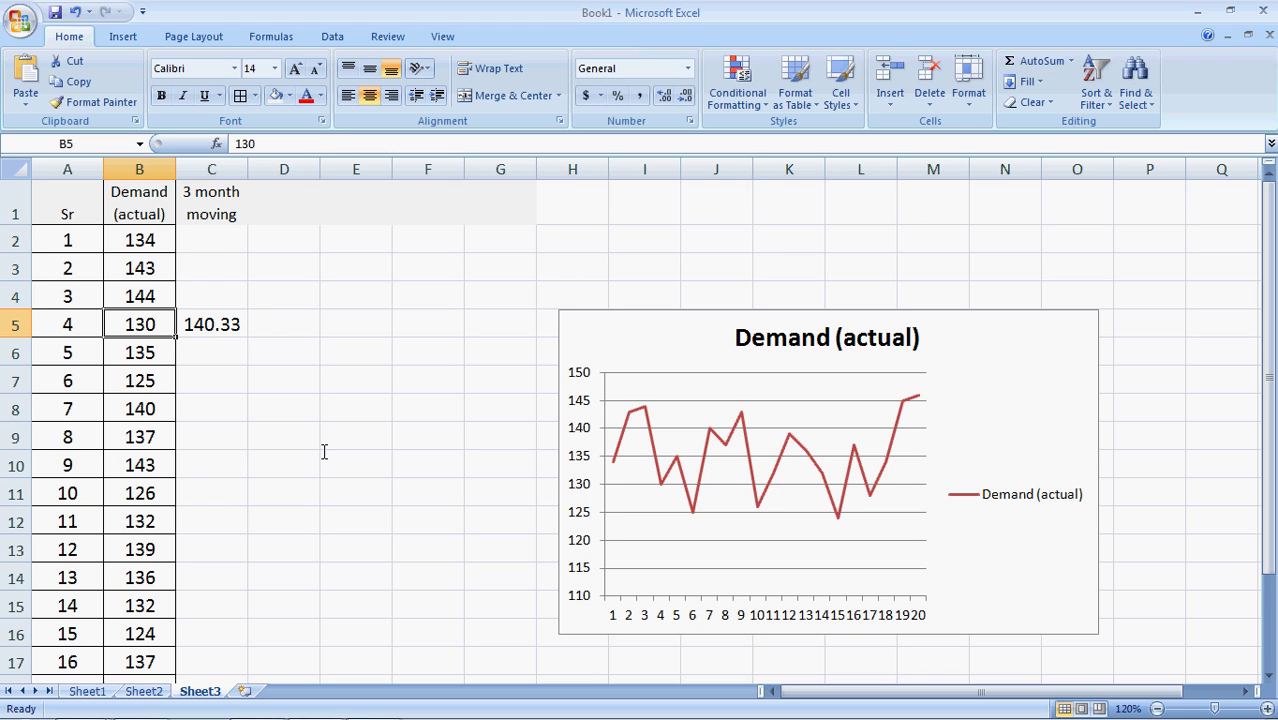
pyautogui.press('Right')
pyautogui.press('Down')
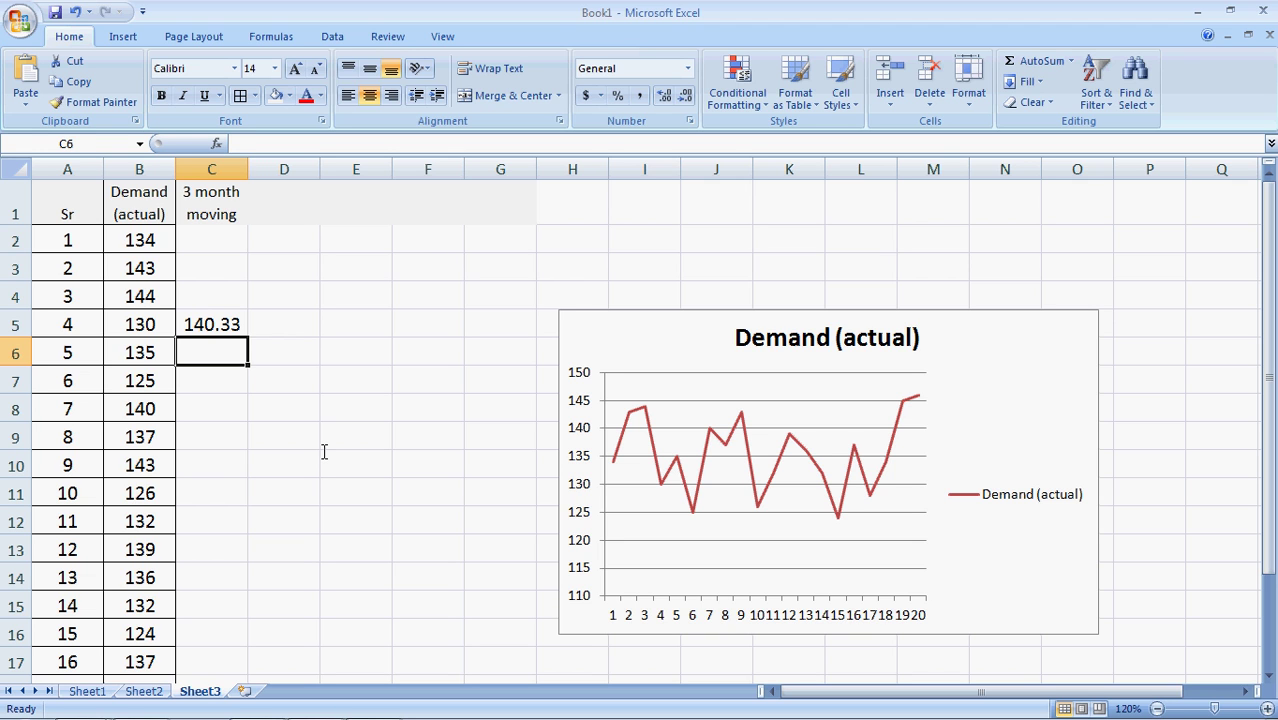
# Enter =AVERAGE(B3:B5) in C6, correcting the mistyped function name.
pyautogui.write('=averAG')
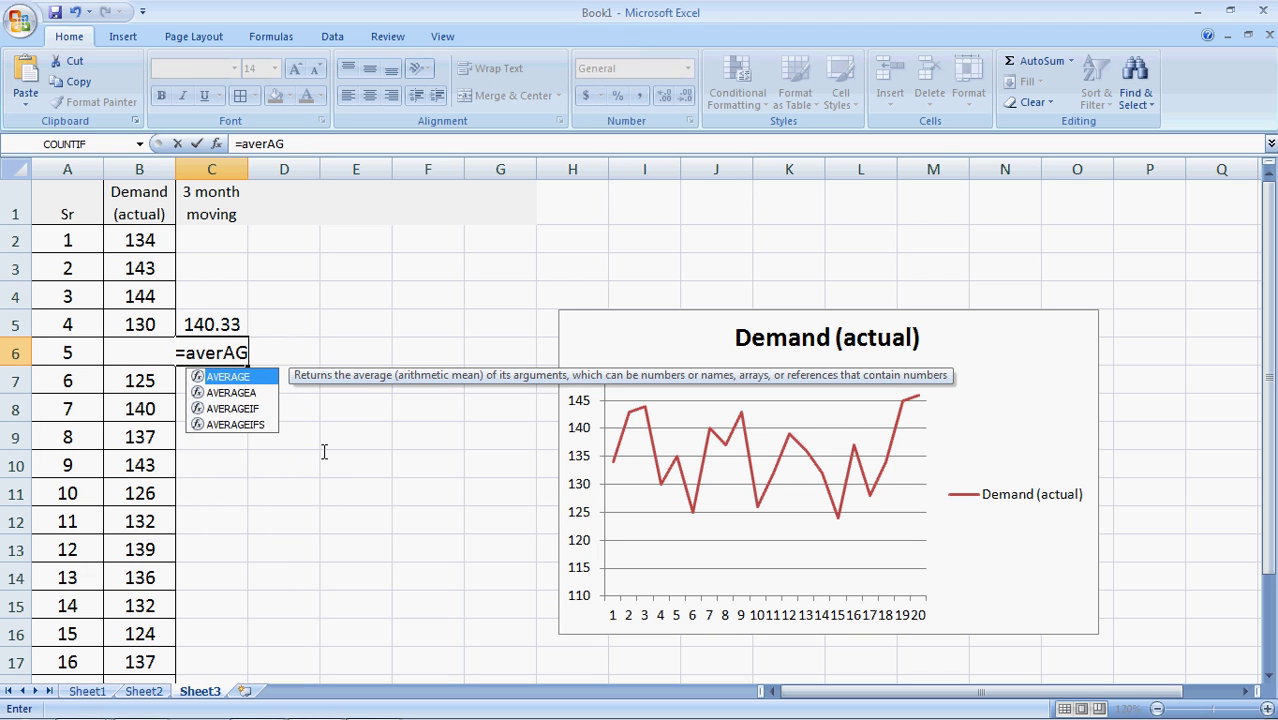
pyautogui.press('Escape')
pyautogui.press('BackSpace')
pyautogui.press('BackSpace')
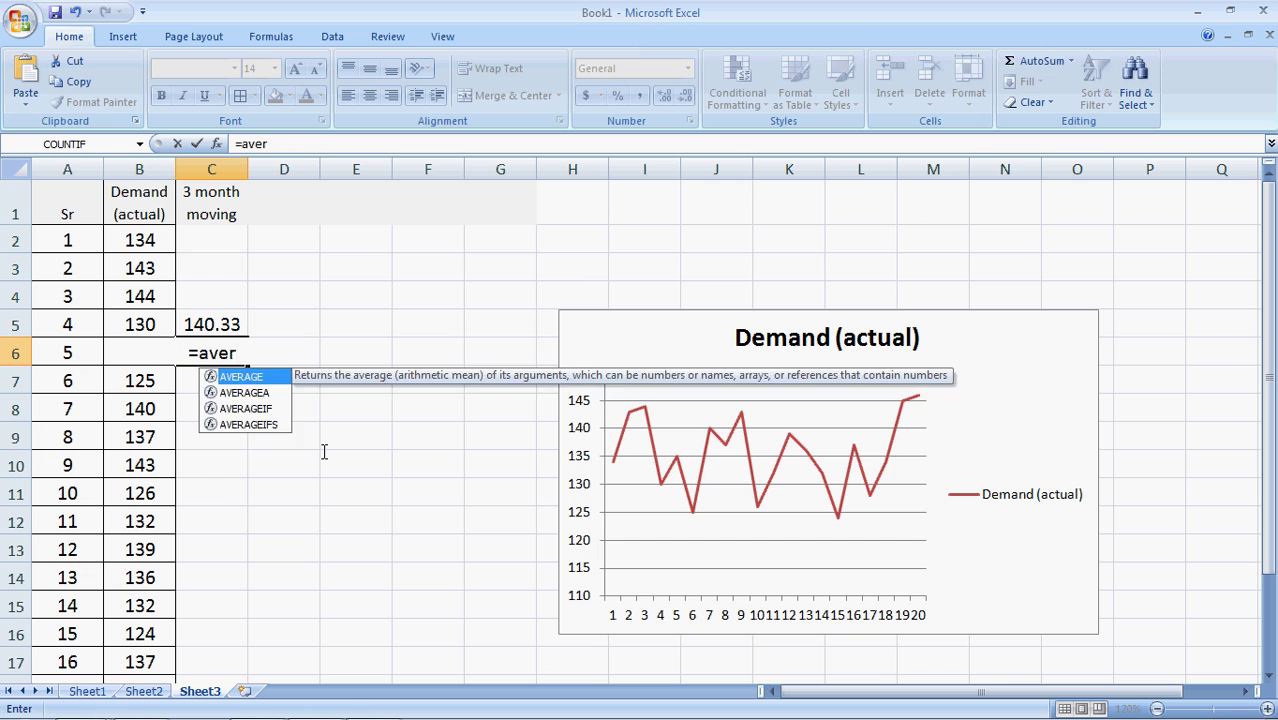
pyautogui.press('Escape')
pyautogui.write('age')
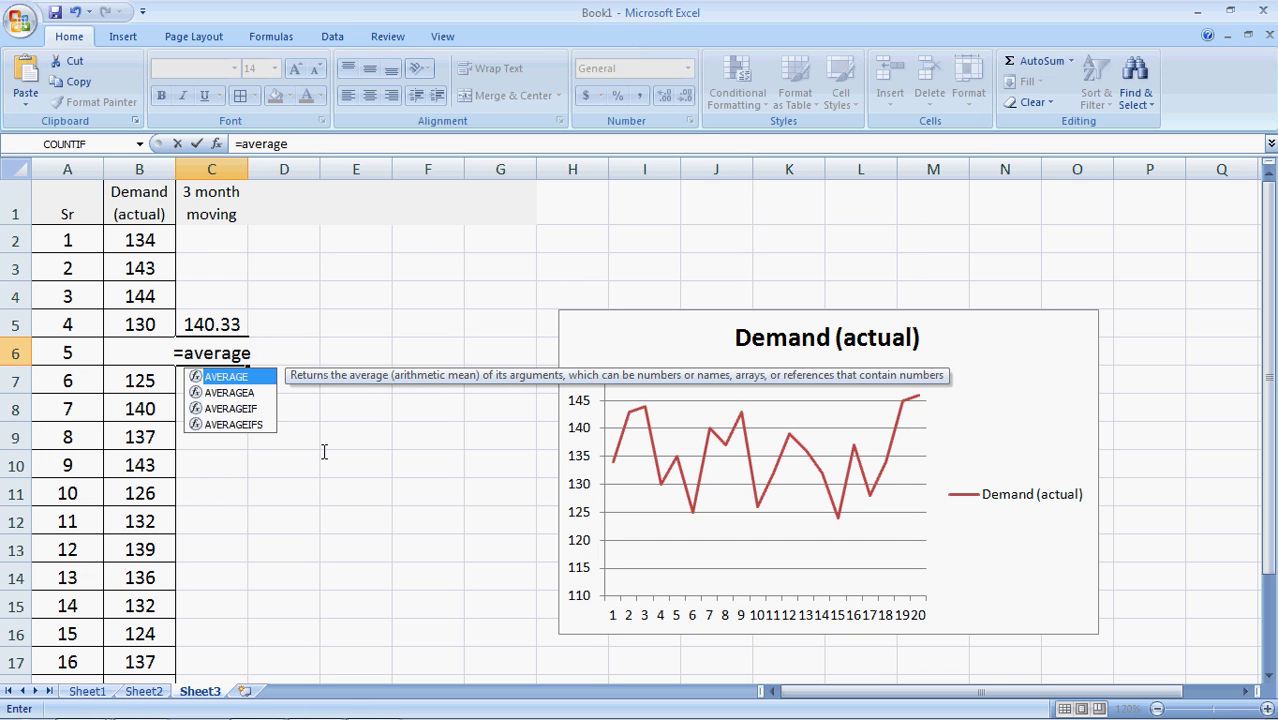
pyautogui.write('(')
pyautogui.press('Up')
pyautogui.press('Left')
pyautogui.press('Left')
pyautogui.press('Right')
pyautogui.hotkey('shift', 'Up')
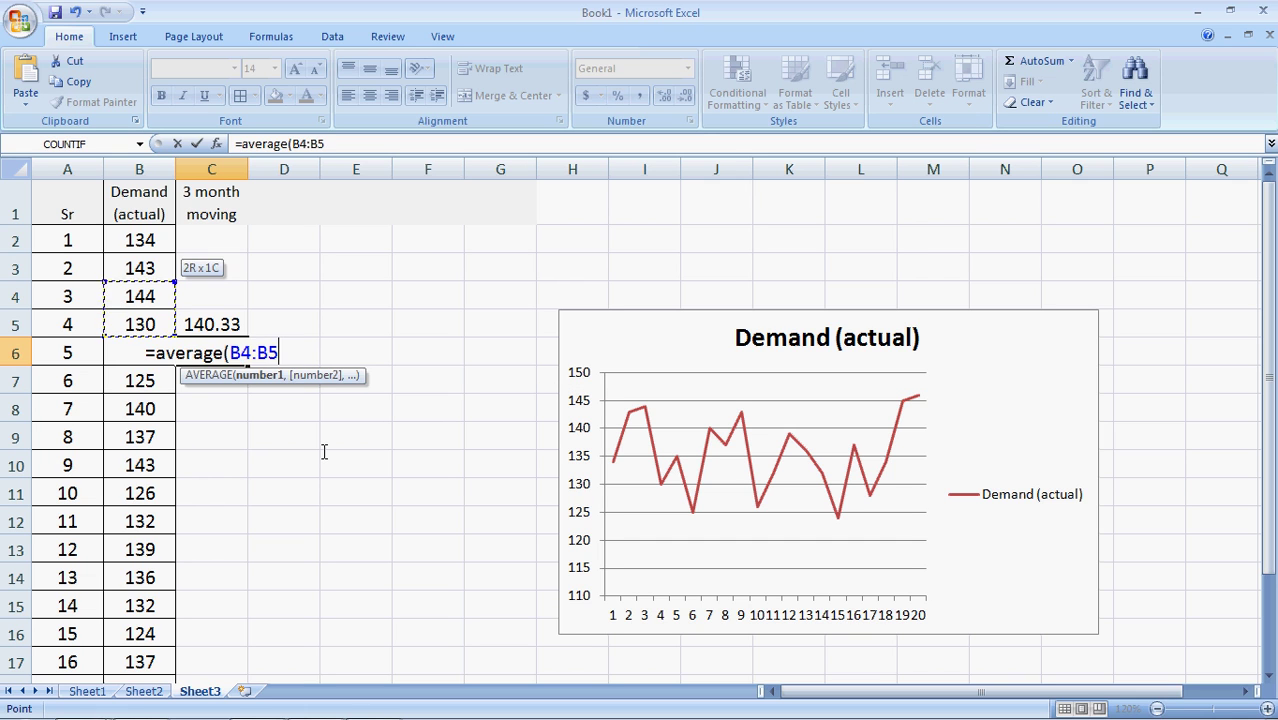
pyautogui.hotkey('shift', 'Up')
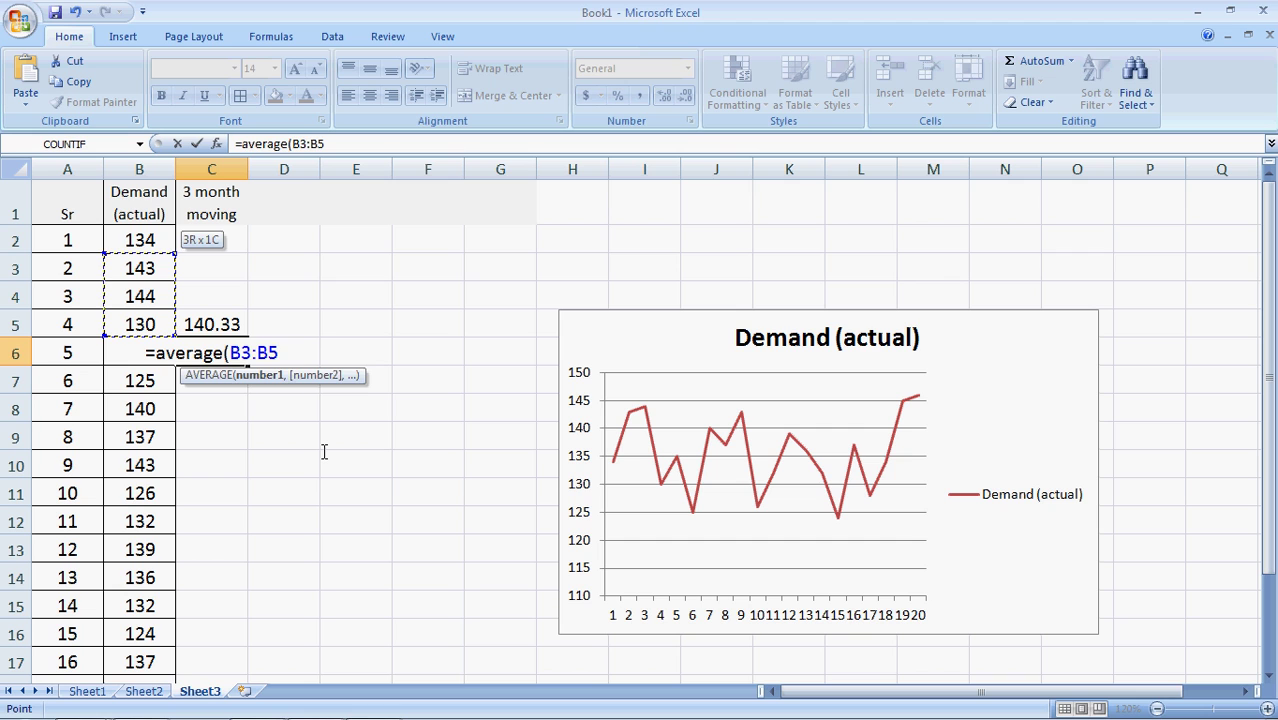
pyautogui.press('Return')
# Ignore C6's error flag and fill its formula down through C21.
pyautogui.click(205, 355)
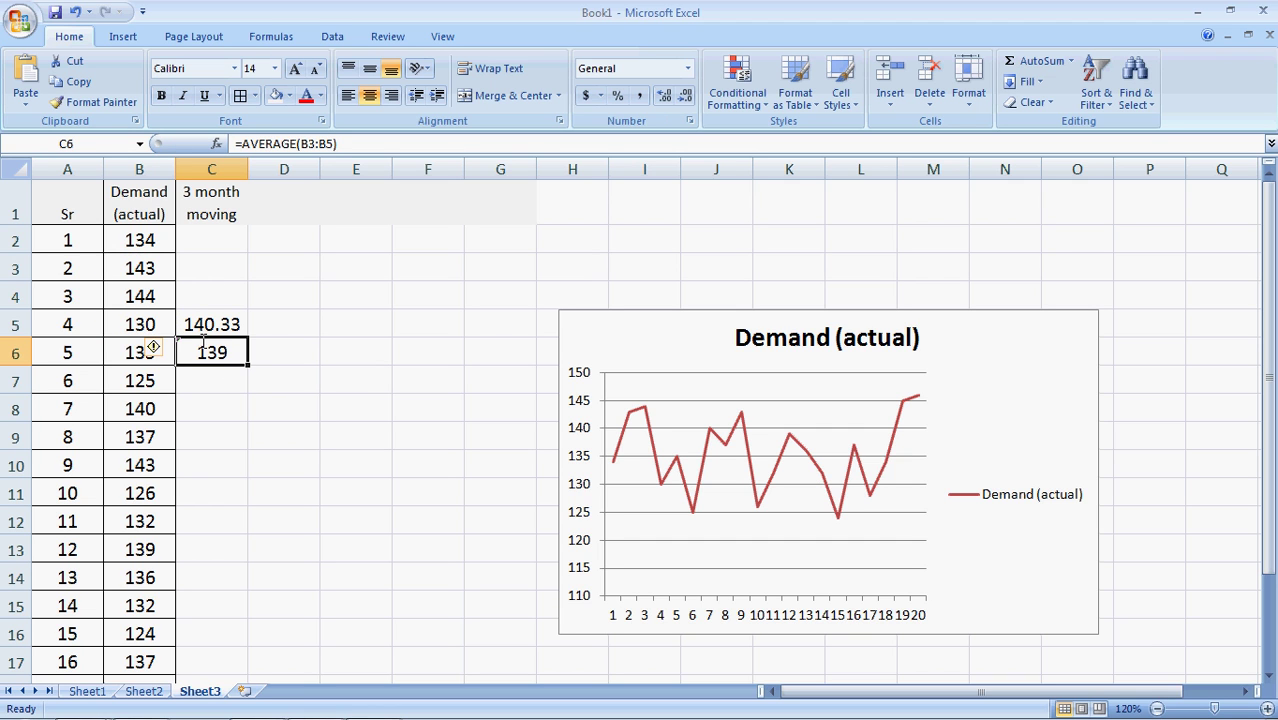
pyautogui.click(153, 347)
pyautogui.click(203, 440)
pyautogui.click(271, 414)
pyautogui.click(225, 352)
pyautogui.moveTo(249, 366); pyautogui.dragTo(246, 658)
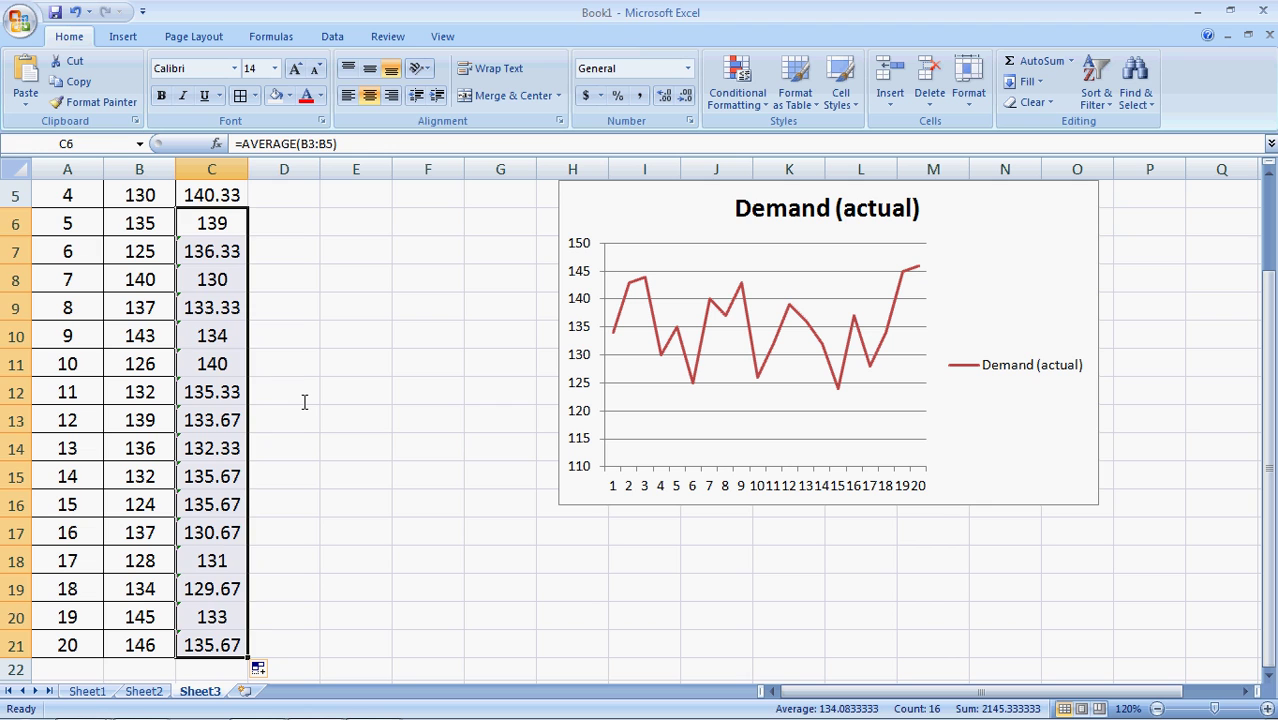
pyautogui.press('Down')
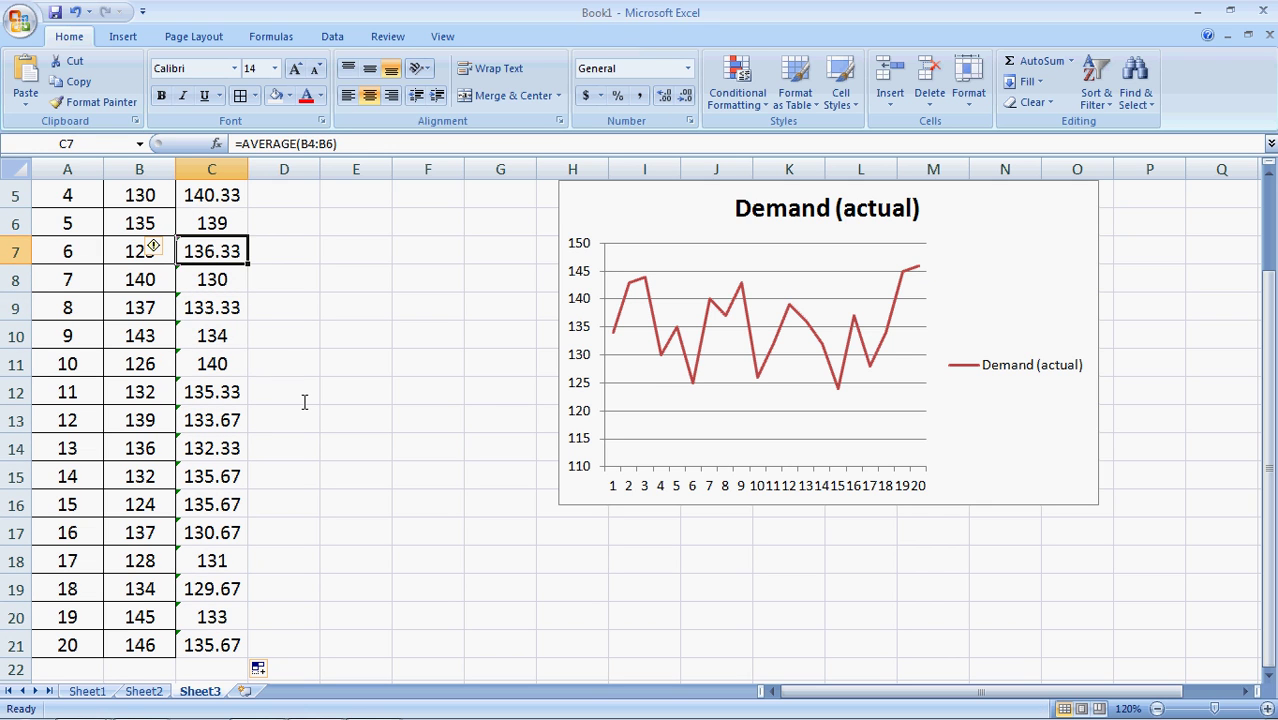
pyautogui.press('Up')
pyautogui.press('Up')
pyautogui.press('Up')
pyautogui.press('Up')
pyautogui.press('Up')
pyautogui.press('Up')
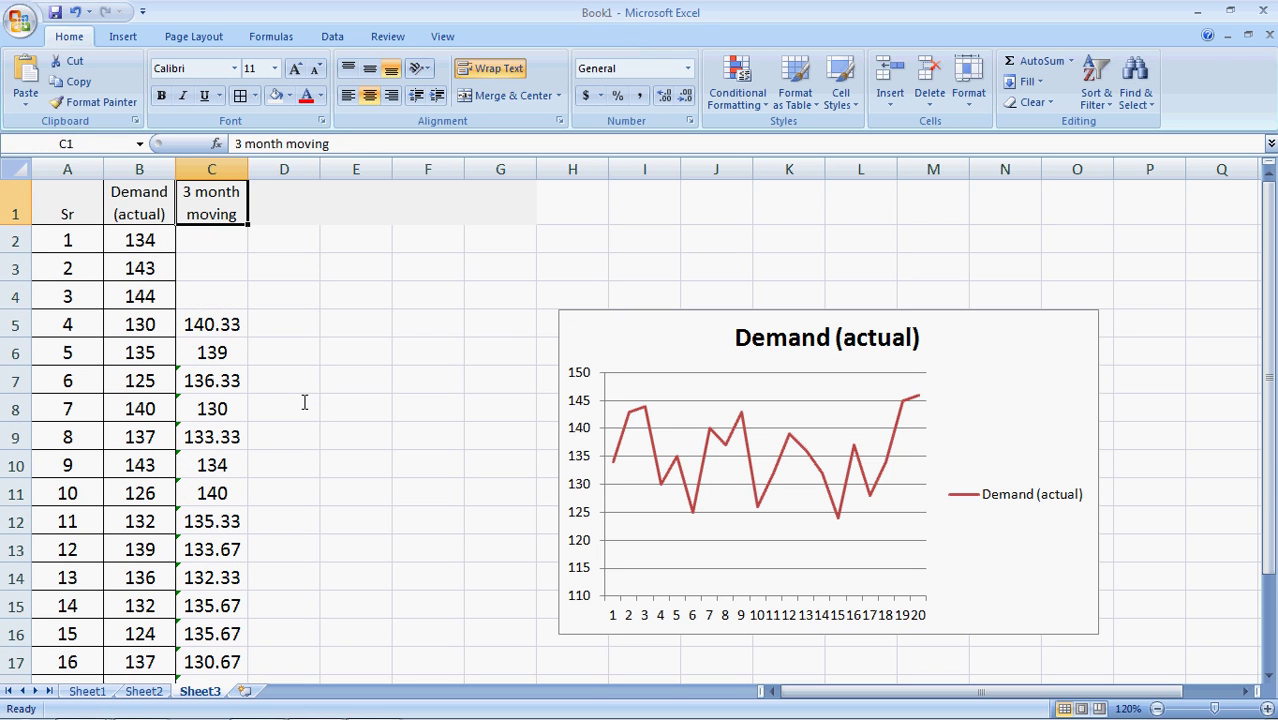
# Enter the heading '4 month moving' in cell D1.
pyautogui.press('Down')
pyautogui.press('Down')
pyautogui.press('Down')
pyautogui.press('Down')
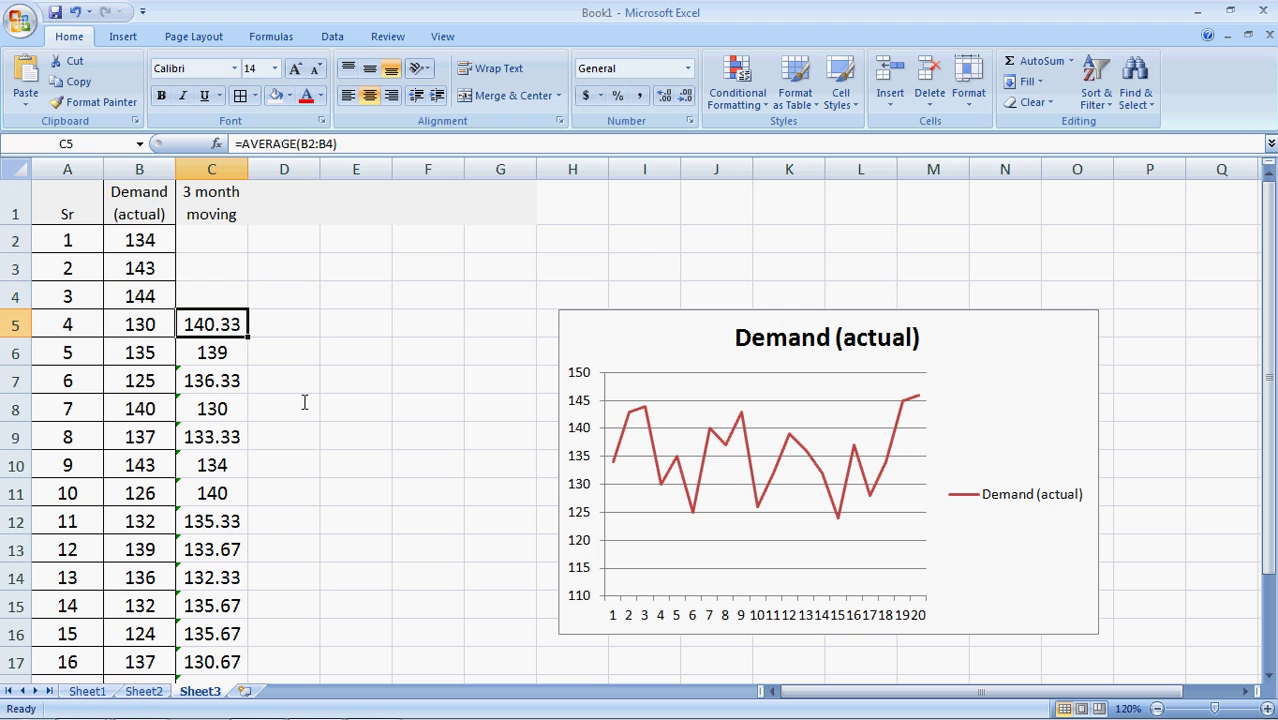
pyautogui.press('Up')
pyautogui.press('Up')
pyautogui.press('Up')
pyautogui.press('Up')
pyautogui.press('Right')
pyautogui.write('4 month')
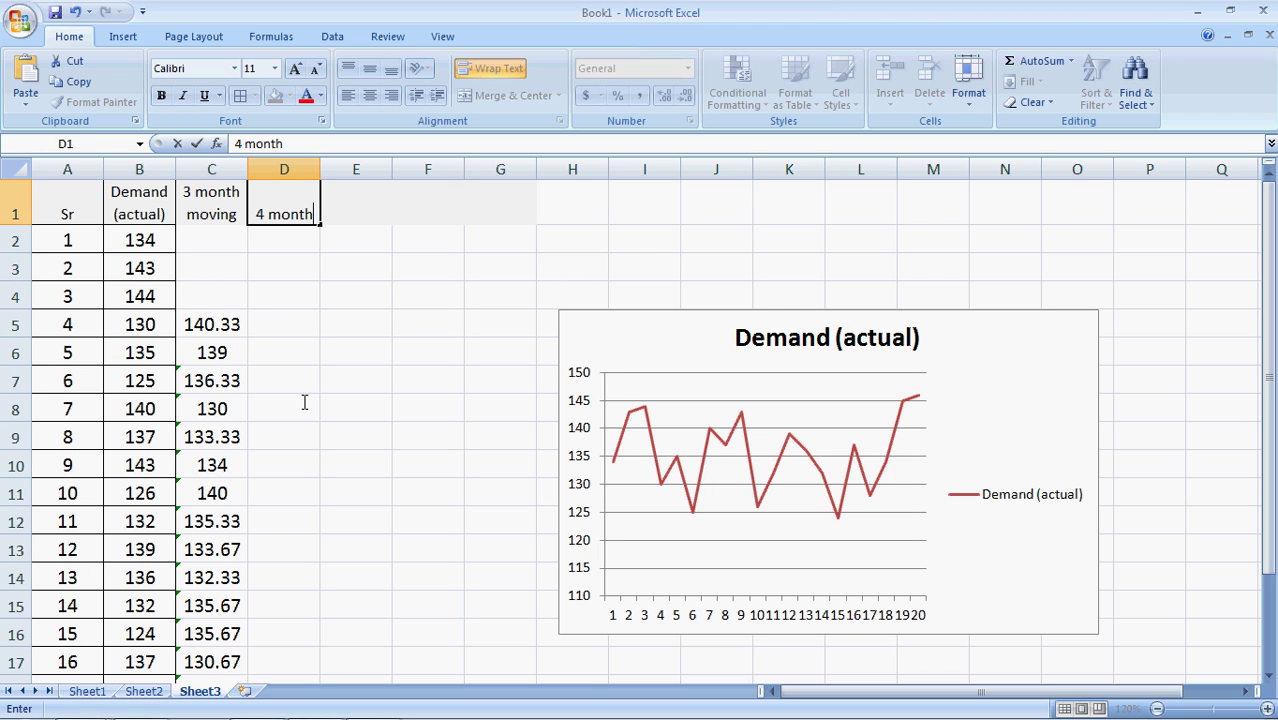
pyautogui.write(' moving')
pyautogui.press('Down')
pyautogui.press('Down')
pyautogui.press('Down')
pyautogui.press('Down')
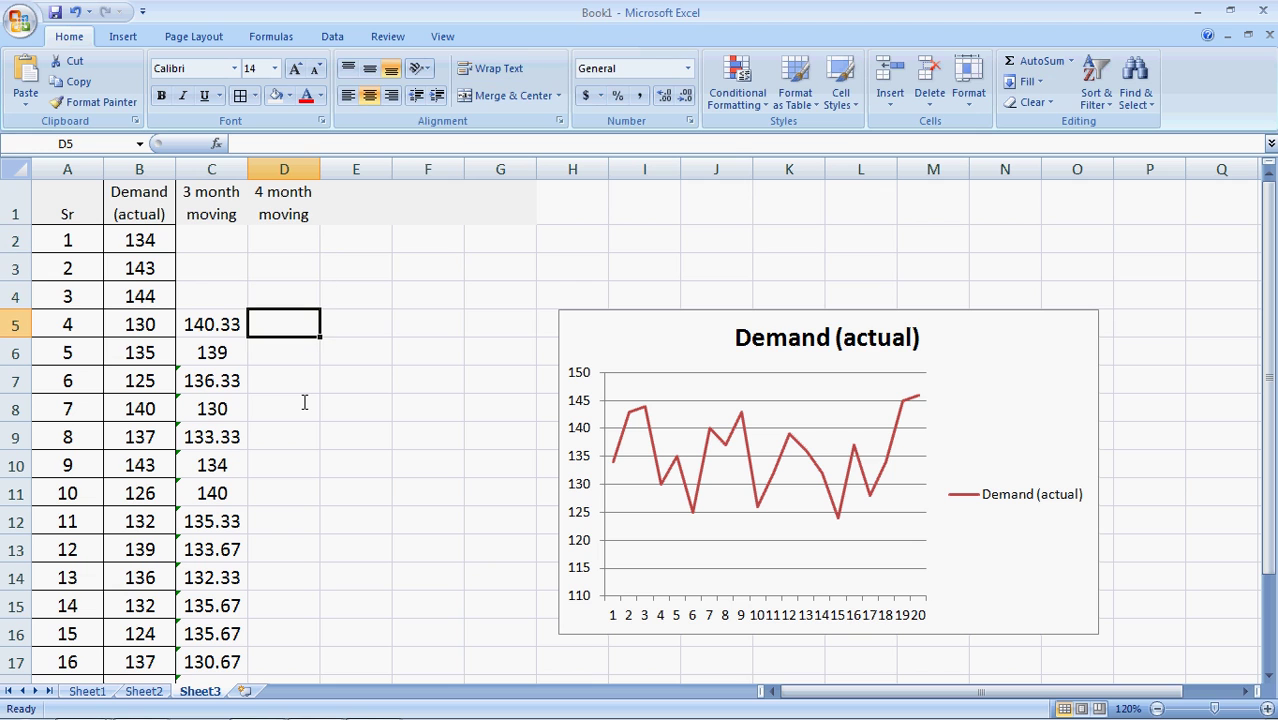
pyautogui.press('Down')
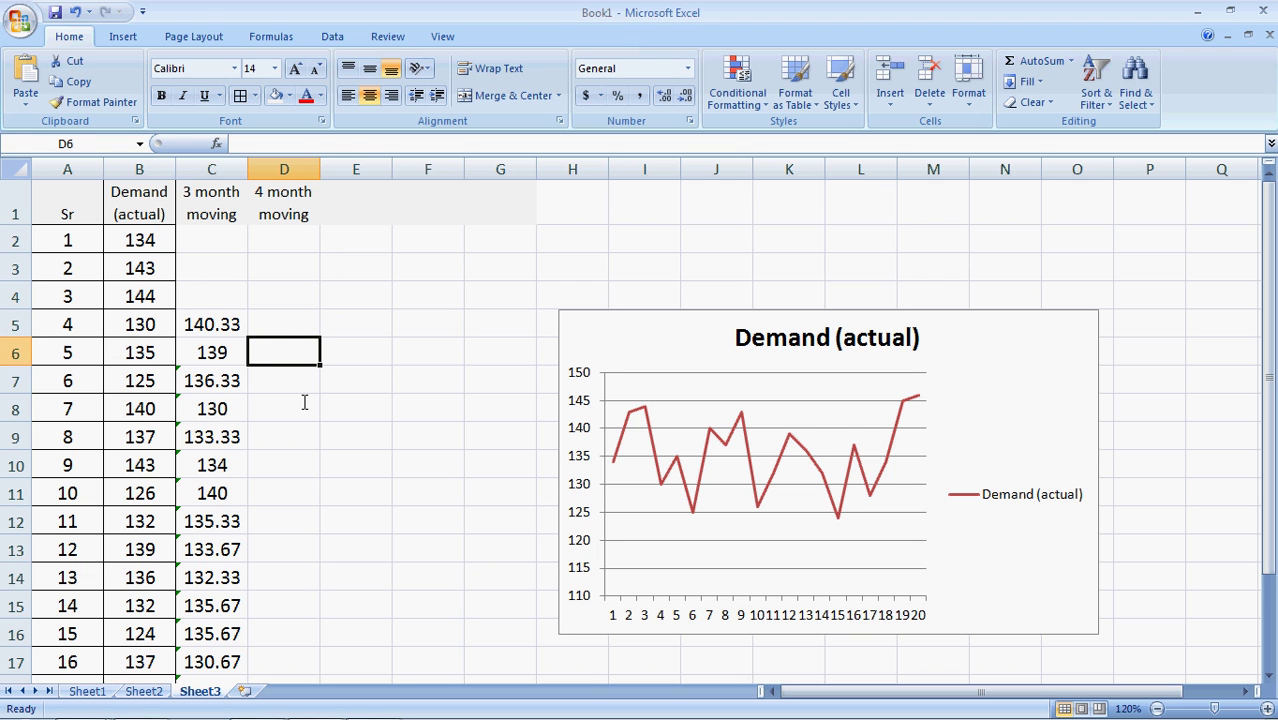
# Enter =AVERAGE(B2:B5) in D6, giving 137.75.
pyautogui.write('=aver')
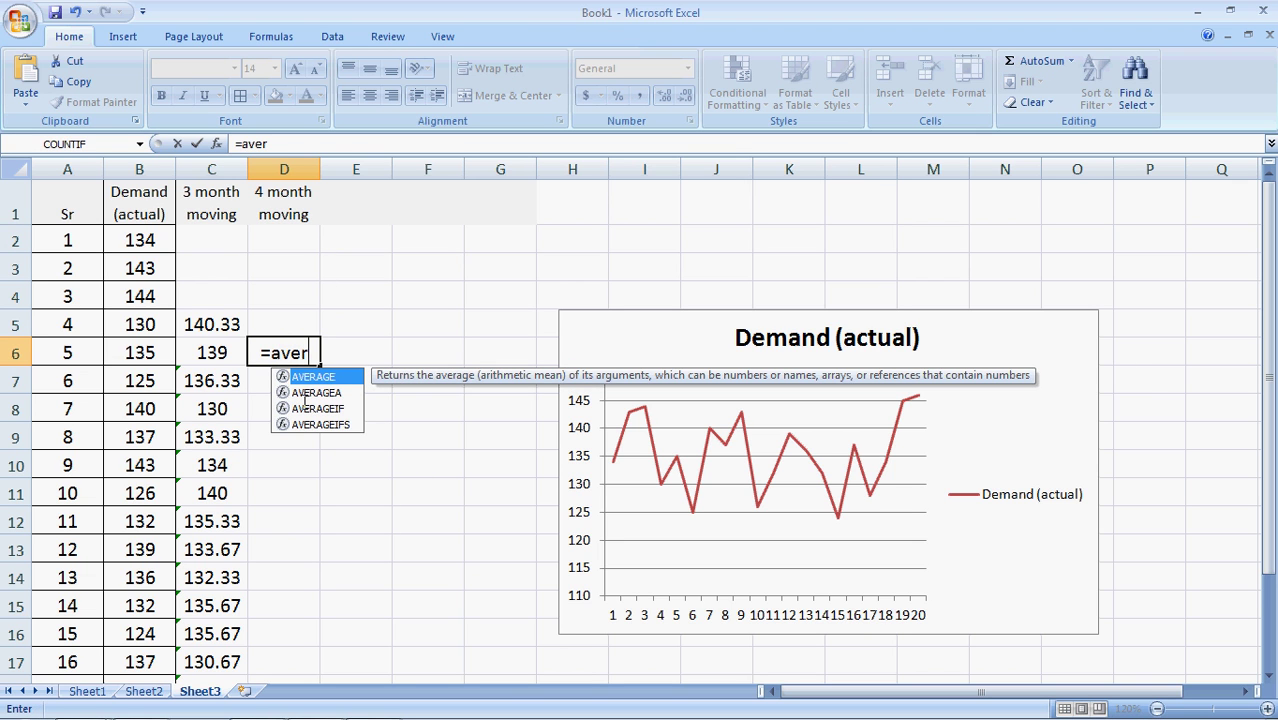
pyautogui.write('age(')
pyautogui.press('Left')
pyautogui.press('Left')
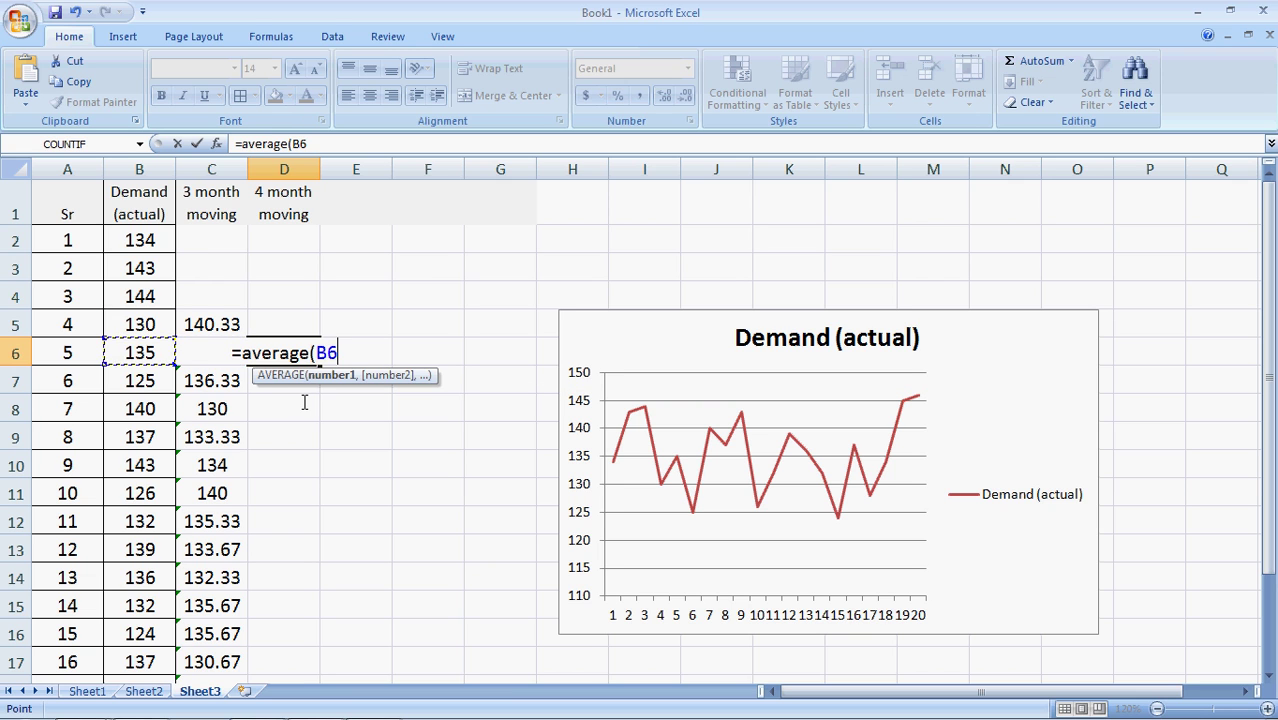
pyautogui.press('Up')
pyautogui.press('Up')
pyautogui.press('Down')
pyautogui.hotkey('shift', 'Up')
pyautogui.hotkey('shift', 'Up')
pyautogui.hotkey('shift', 'Up')
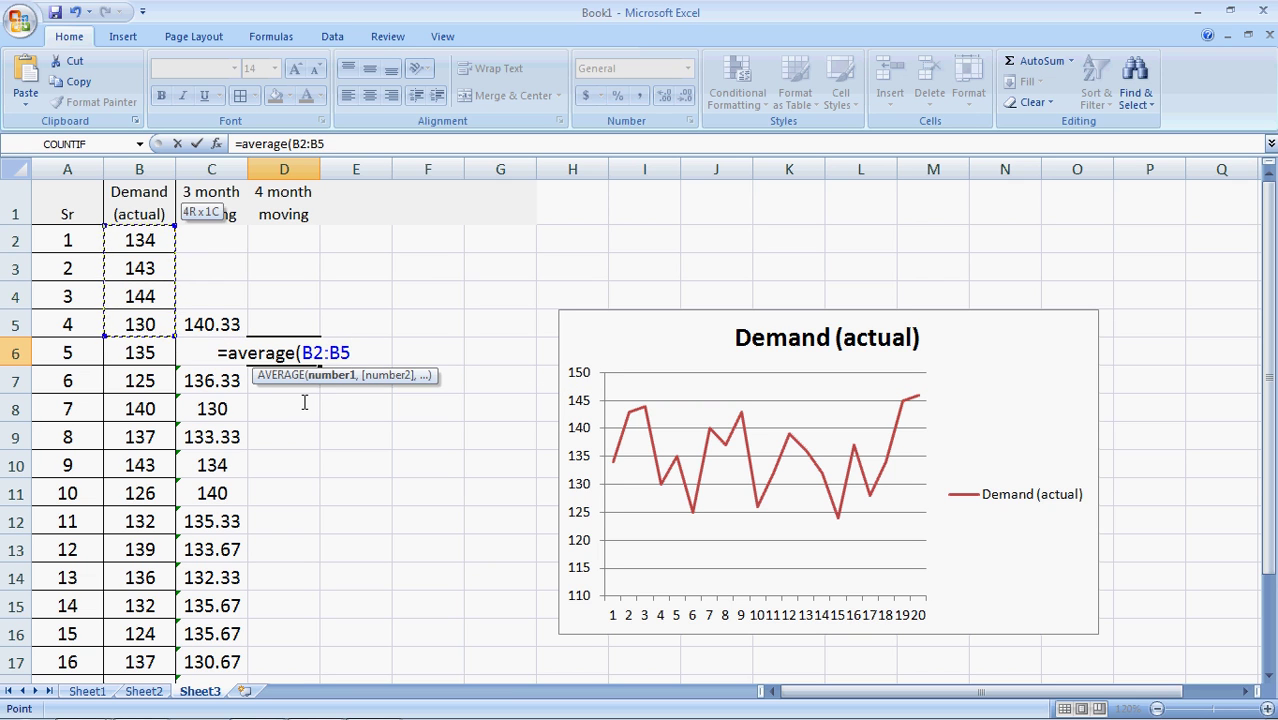
pyautogui.write(')')
pyautogui.press('Return')
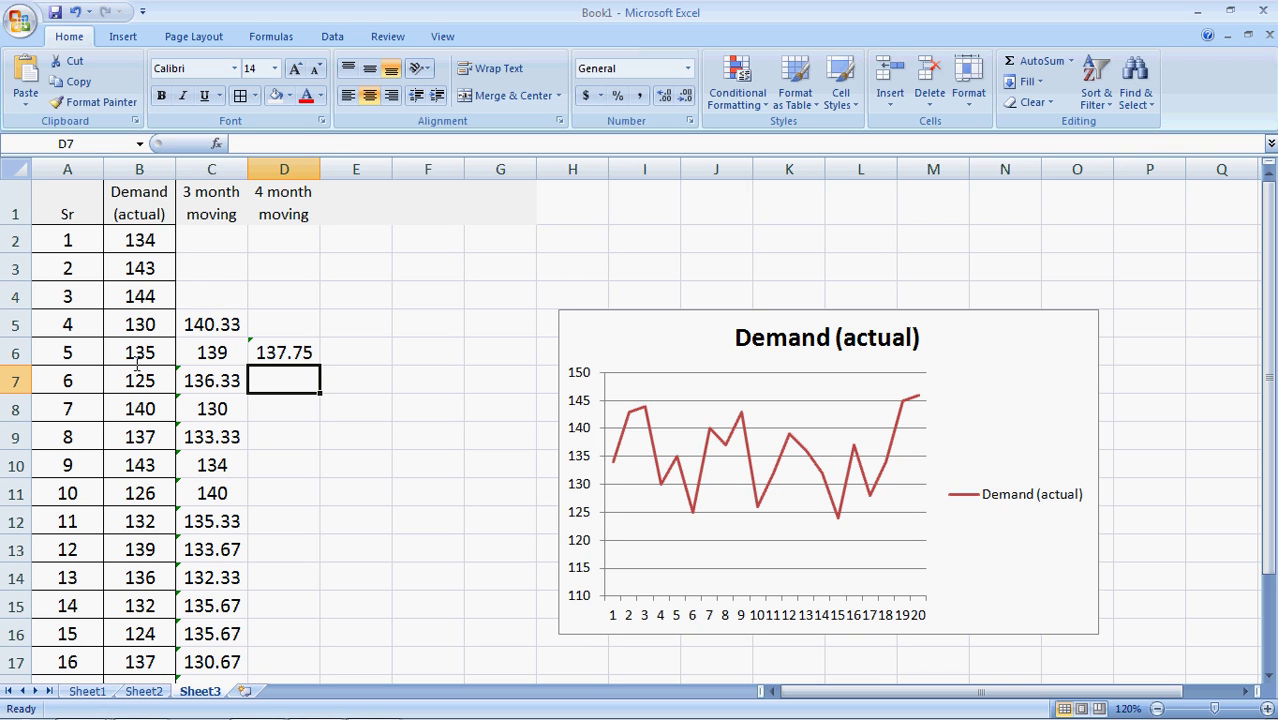
# Copy the D6 four-month average formula into D7:D21.
pyautogui.click(312, 352)
pyautogui.hotkey('ctrl', 'c')
pyautogui.press('Down')
pyautogui.hotkey('shift', 'Down')
pyautogui.hotkey('shift', 'Down')
pyautogui.hotkey('shift', 'Down')
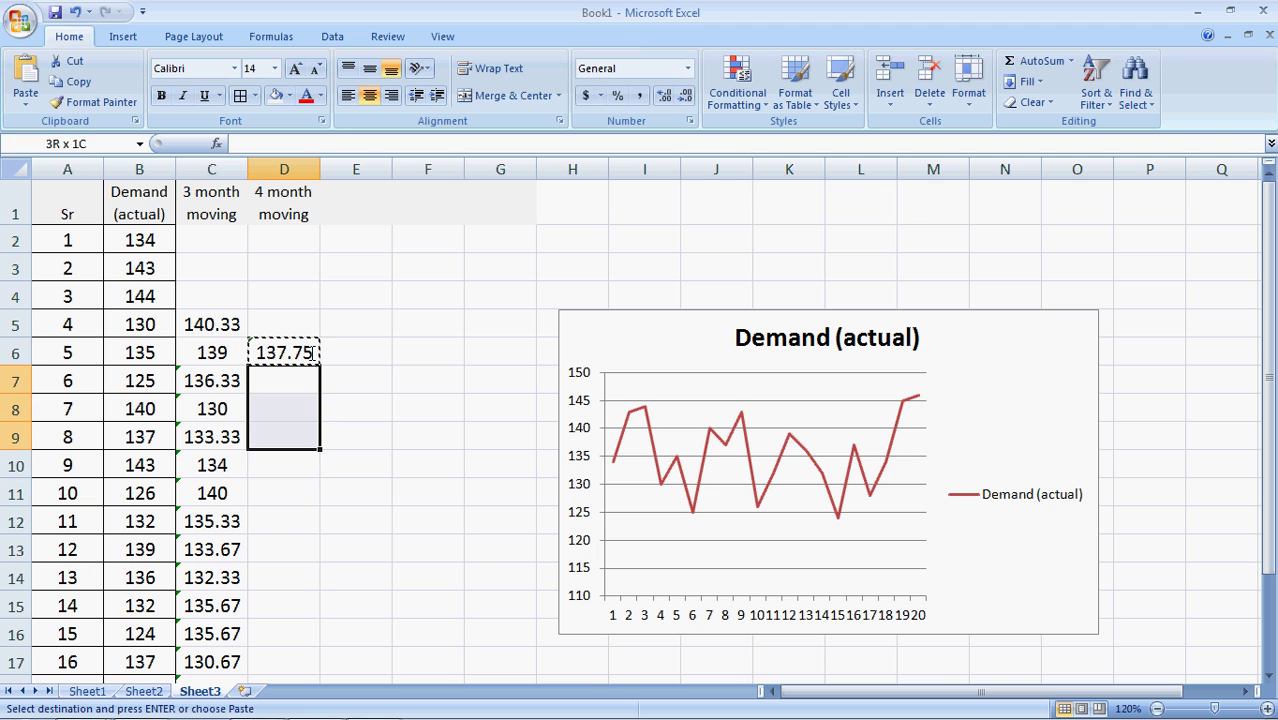
pyautogui.hotkey('shift', 'Down')
pyautogui.hotkey('shift', 'Down')
pyautogui.hotkey('shift', 'Down')
pyautogui.hotkey('shift', 'Down')
pyautogui.hotkey('shift', 'Down')
pyautogui.hotkey('shift', 'Down')
pyautogui.hotkey('shift', 'Down')
pyautogui.hotkey('shift', 'Down')
pyautogui.hotkey('shift', 'Down')
pyautogui.hotkey('shift', 'Down')
pyautogui.hotkey('shift', 'Down')
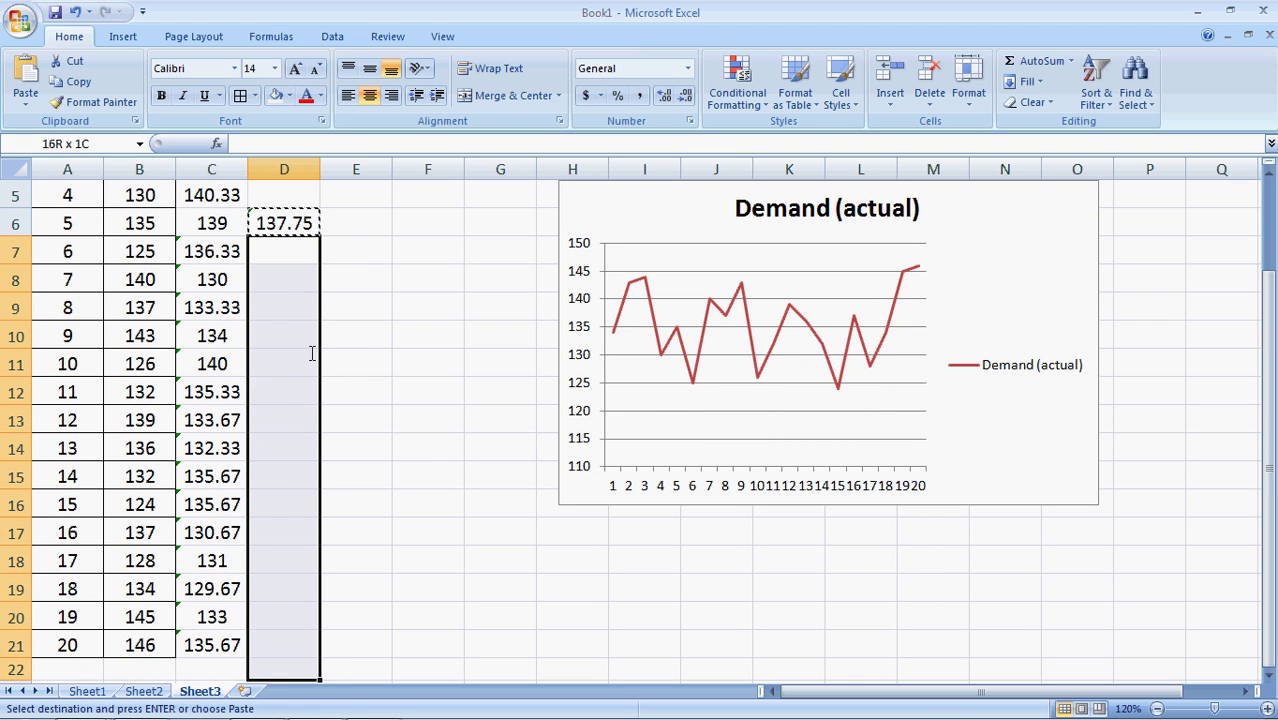
pyautogui.press('Return')
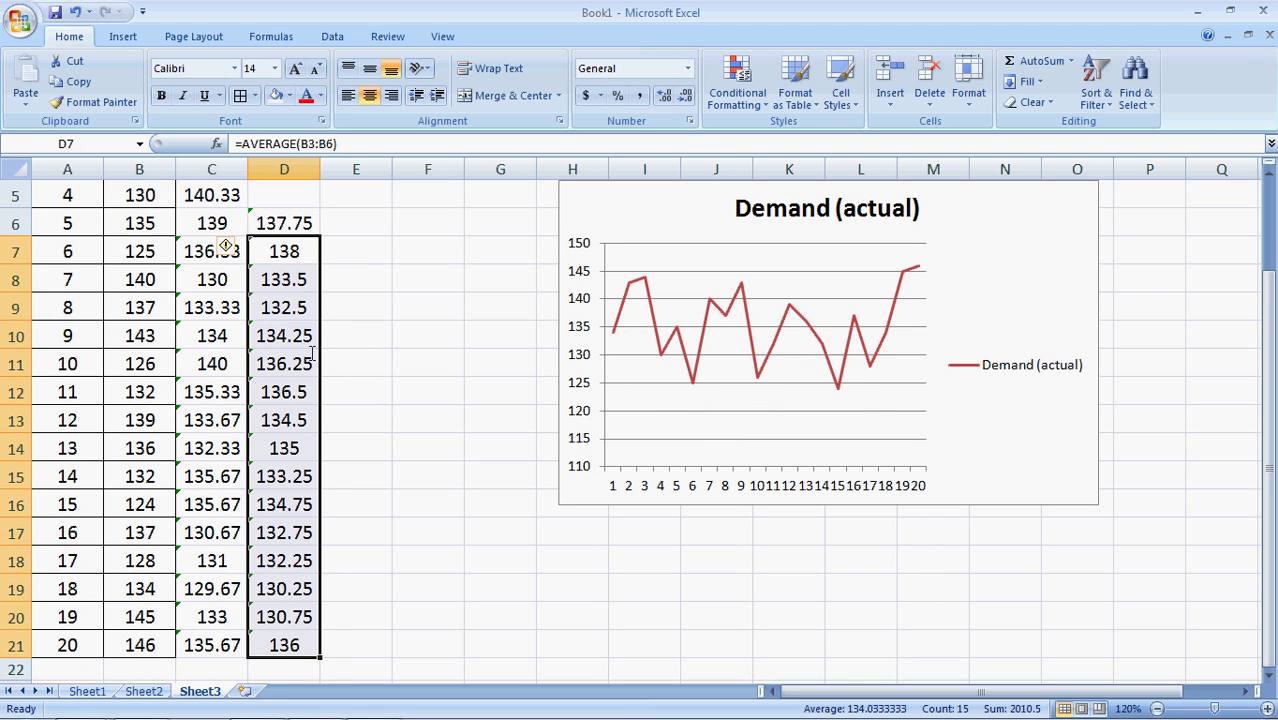
# Review the copied four-month average formulas in column D.
pyautogui.press('Down')
pyautogui.press('Right')
pyautogui.press('Left')
pyautogui.press('Down')
pyautogui.press('Up')
pyautogui.press('Up')
pyautogui.press('Up')
pyautogui.press('Up')
pyautogui.press('Up')
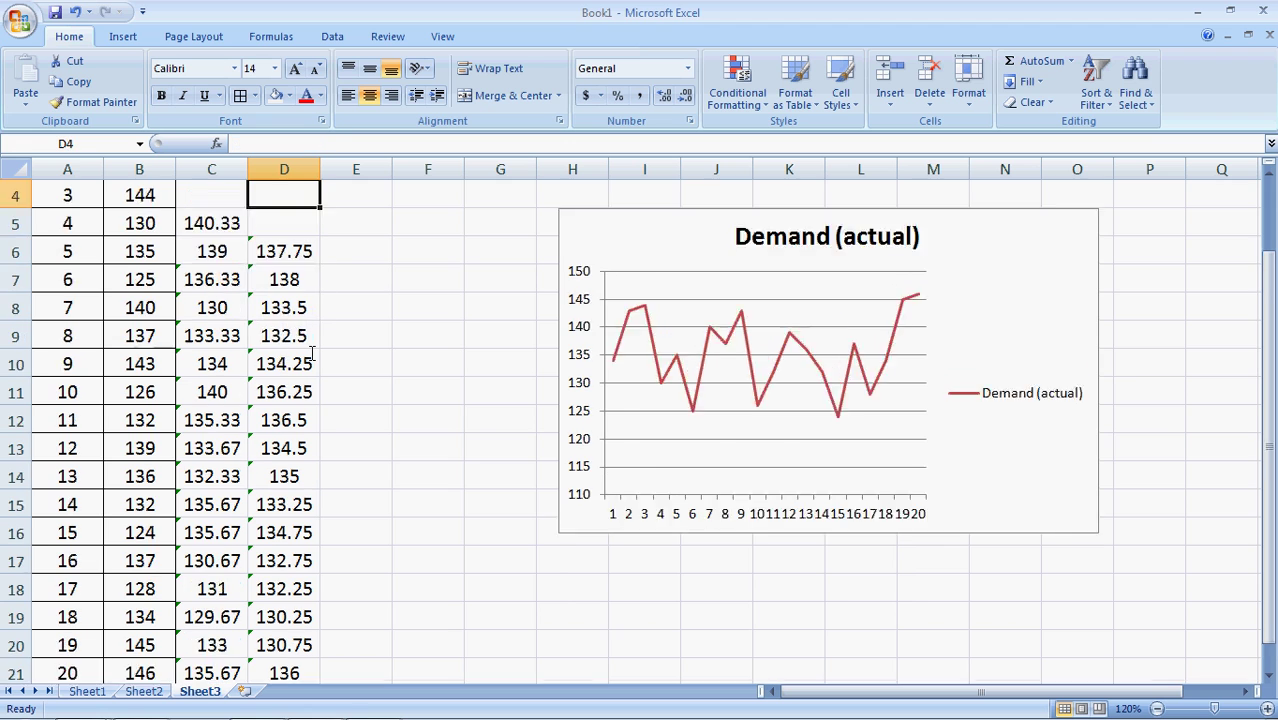
pyautogui.press('Up')
pyautogui.press('Up')
pyautogui.press('Up')
pyautogui.press('Down')
pyautogui.press('Down')
pyautogui.press('Down')
pyautogui.press('Down')
pyautogui.press('Down')
pyautogui.press('Down')
pyautogui.press('Down')
pyautogui.press('Down')
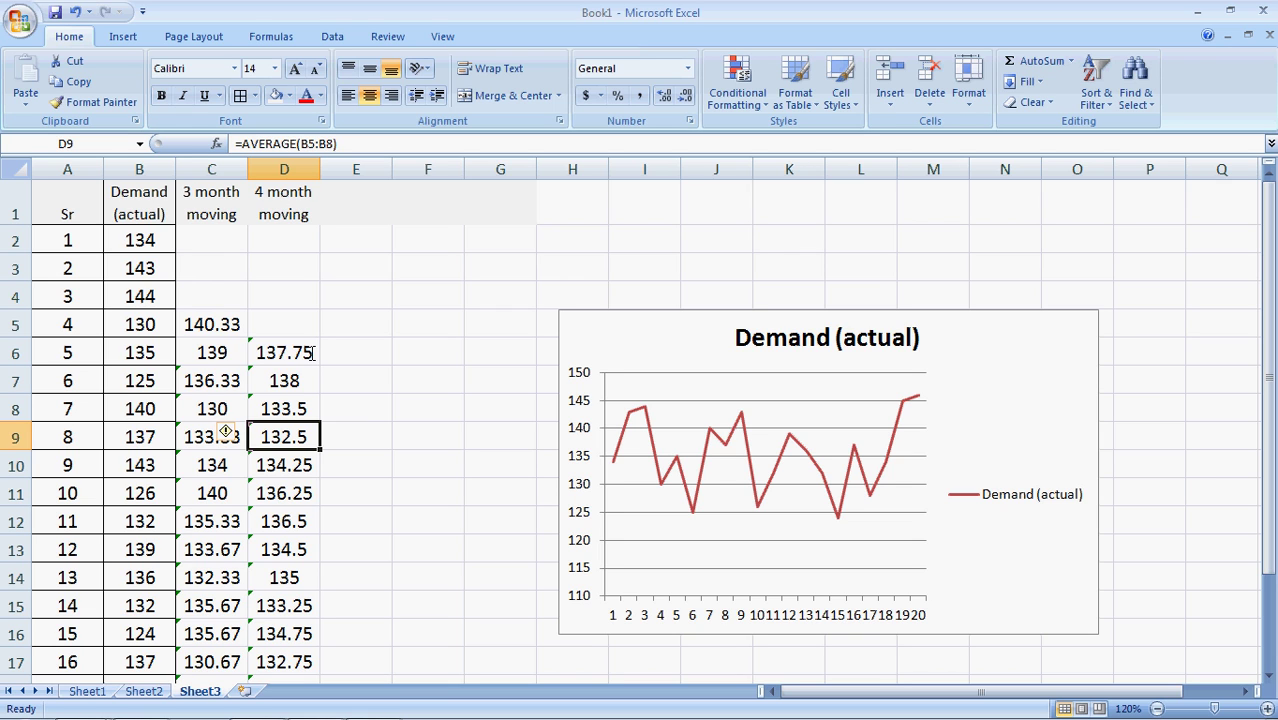
# Type 'Weighted average' as the header in cell E1.
pyautogui.press('Up')
pyautogui.press('Up')
pyautogui.press('Up')
pyautogui.press('Up')
pyautogui.press('Up')
pyautogui.press('Up')
pyautogui.press('Up')
pyautogui.press('Up')
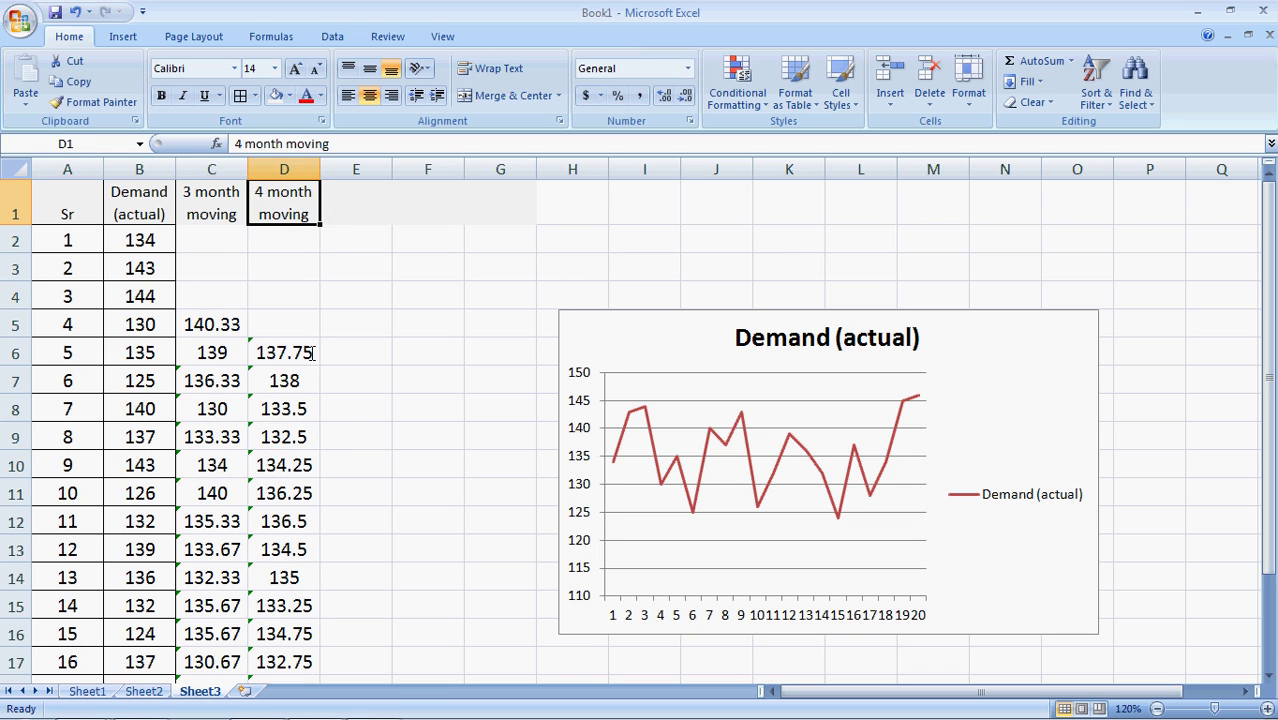
pyautogui.press('Right')
pyautogui.write('W')
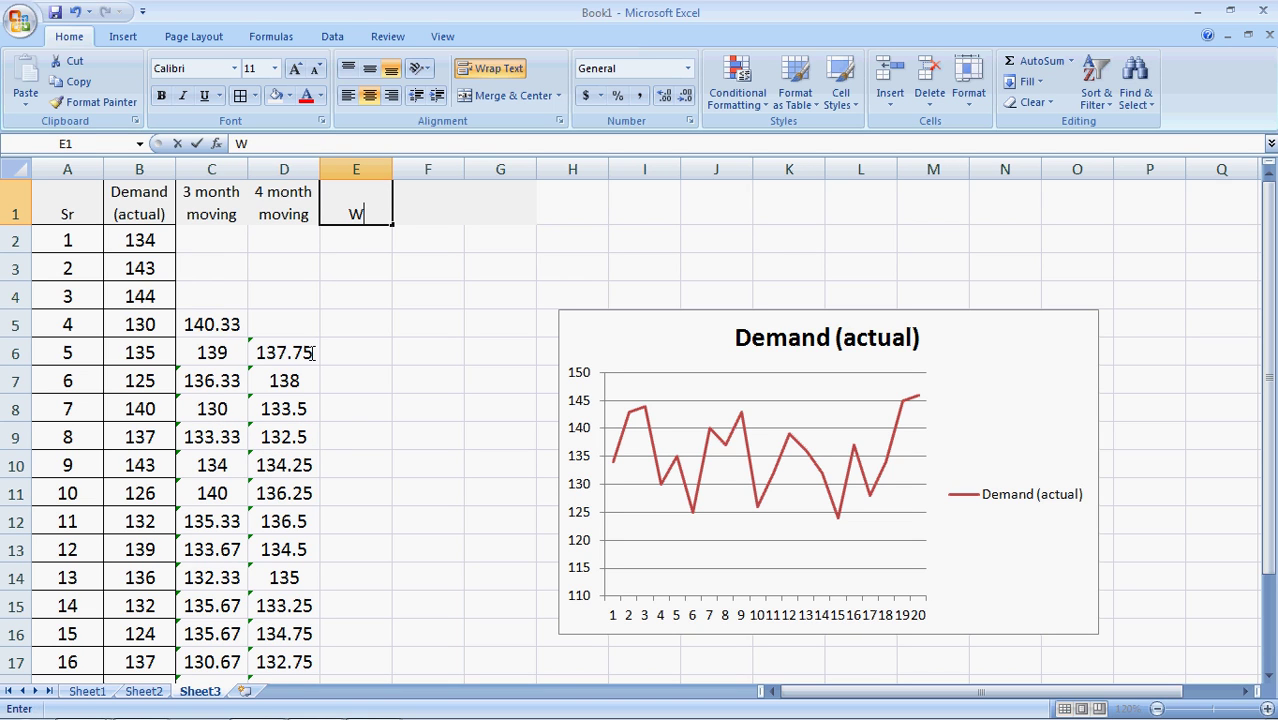
pyautogui.write('eighted')
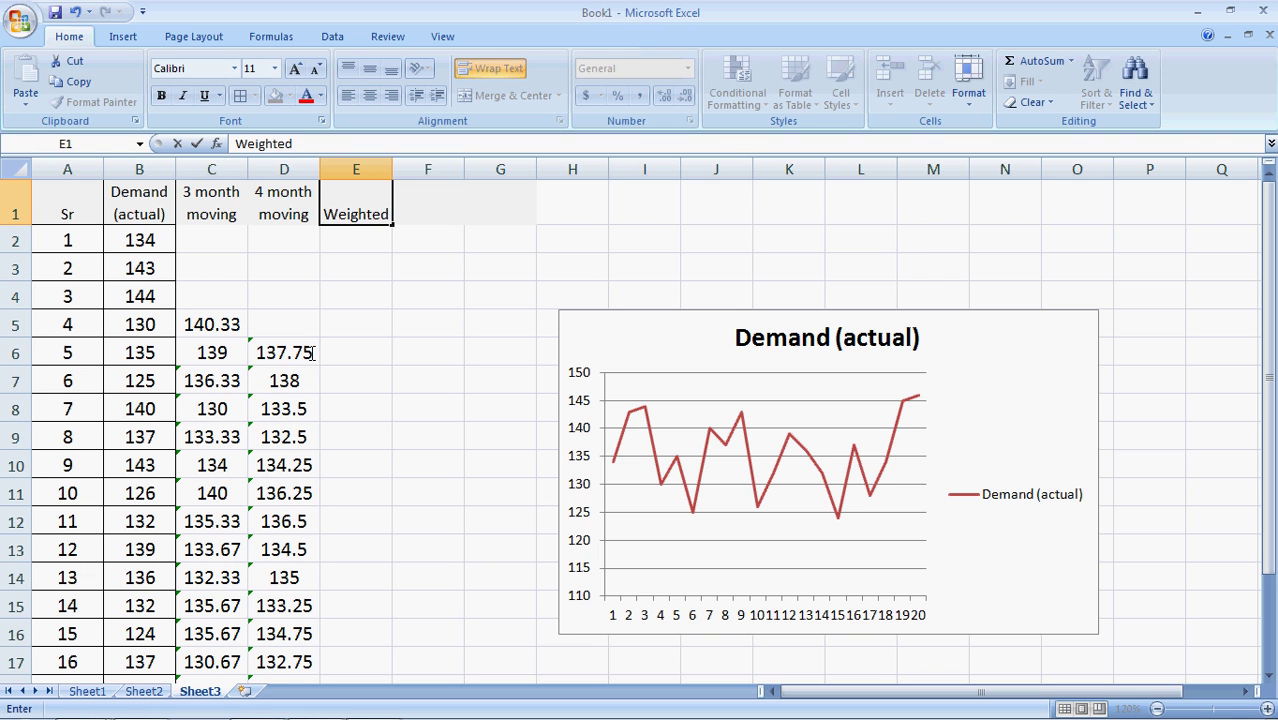
pyautogui.write(' average')
pyautogui.press('Return')
pyautogui.press('Return')
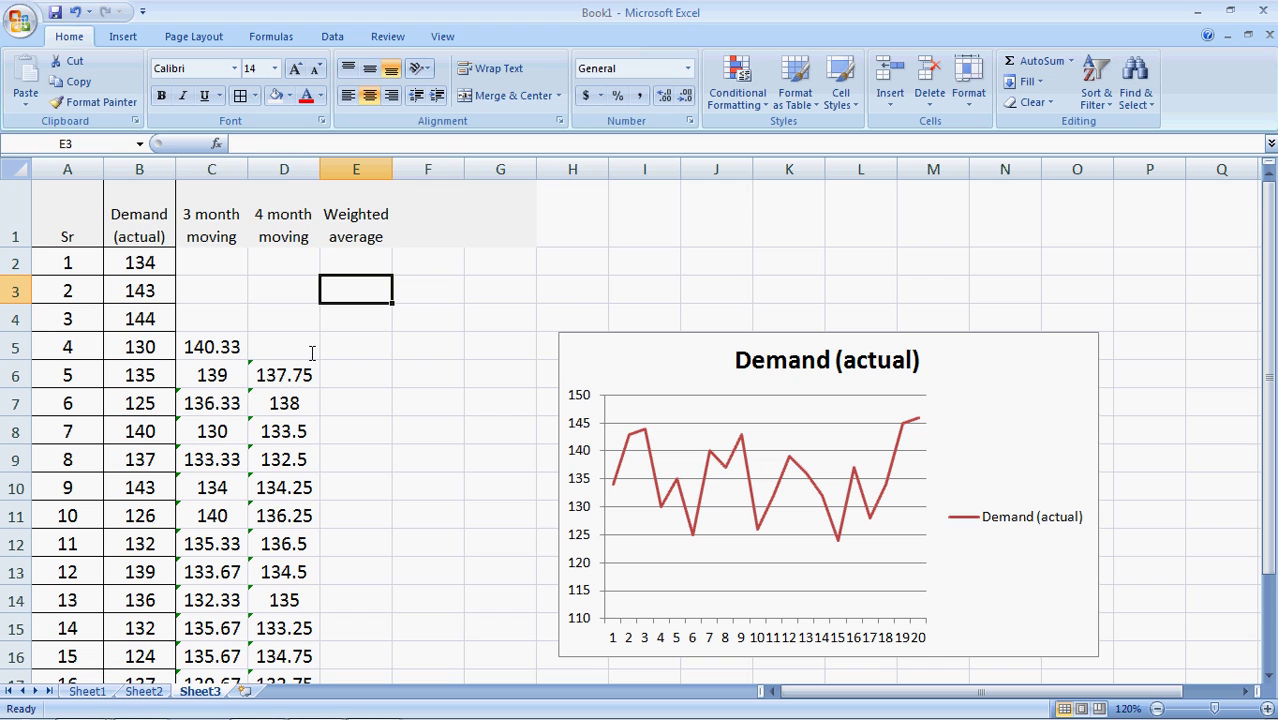
# Prefix the E1 header with '3 month' so it reads '3 month Weighted average'.
pyautogui.press('Up')
pyautogui.press('Up')
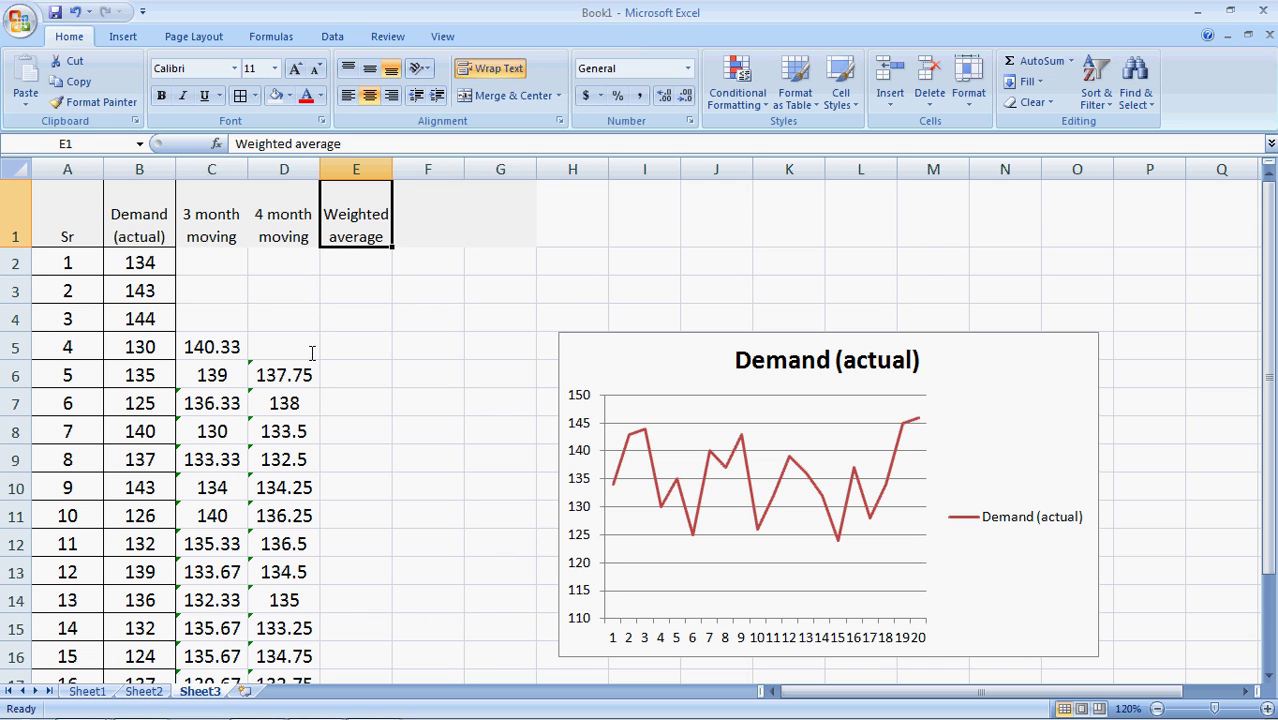
pyautogui.press('F2')
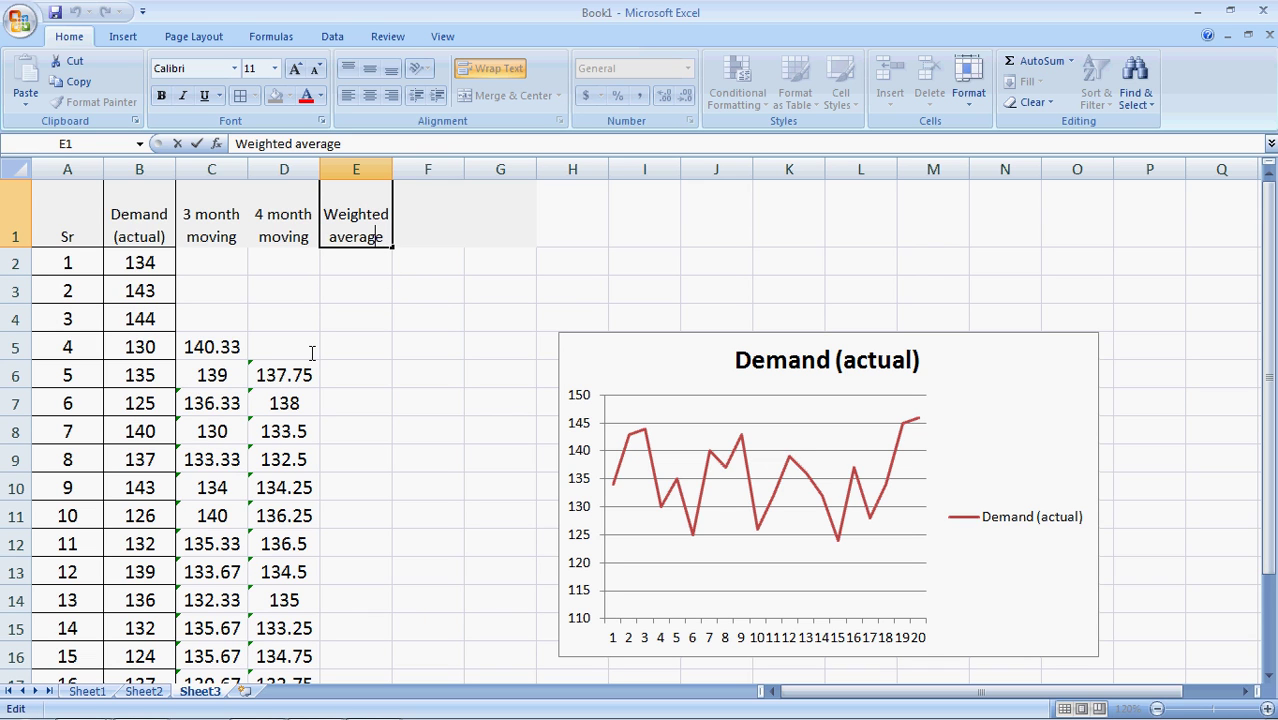
pyautogui.press('Home')
pyautogui.write('3')
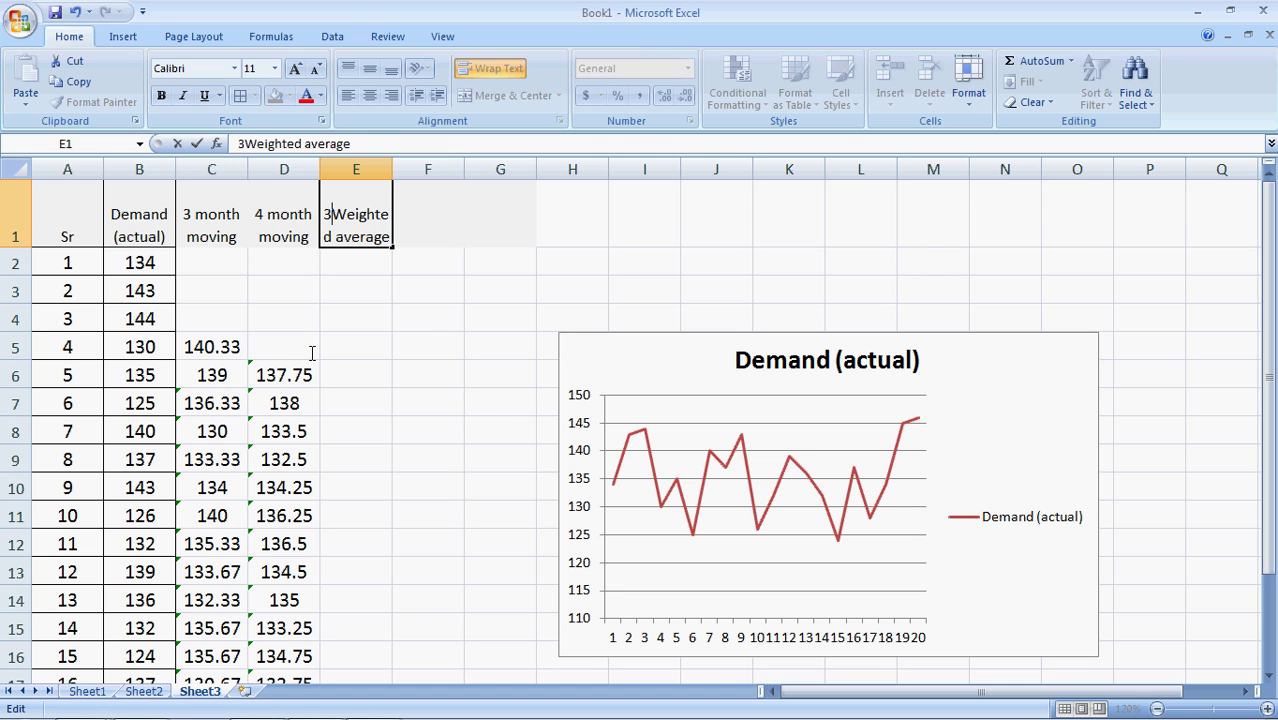
pyautogui.write(' month')
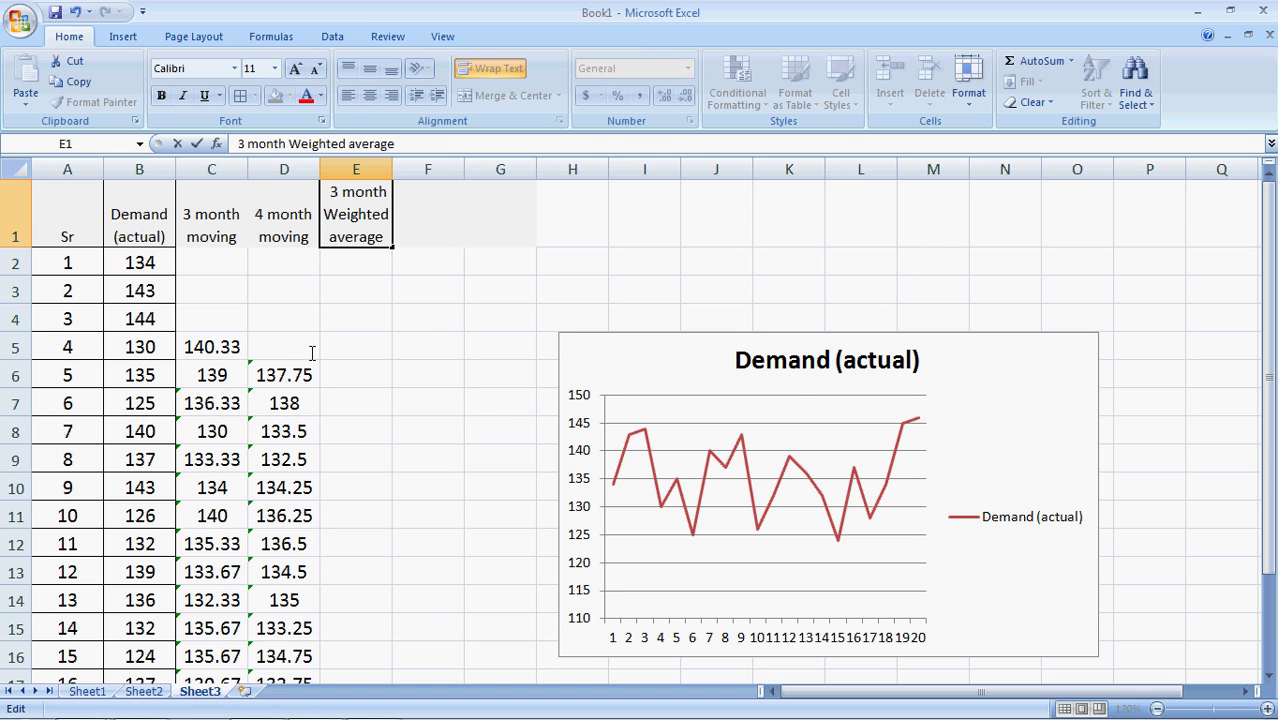
pyautogui.press('Return')
pyautogui.press('Down')
pyautogui.press('Down')
pyautogui.press('Down')
pyautogui.press('Right')
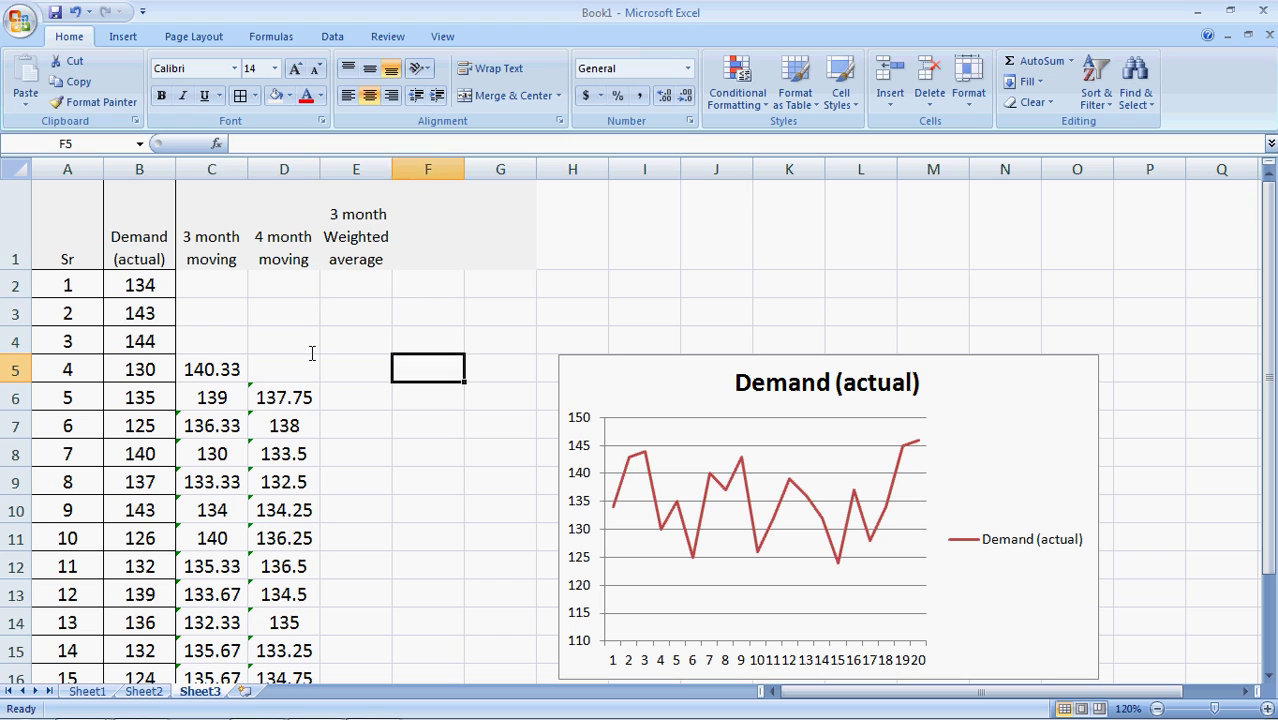
pyautogui.press('Right')
# Label F2 'm-1' and enter its weight 0.5 in G2.
pyautogui.press('Left')
pyautogui.press('Up')
pyautogui.press('Up')
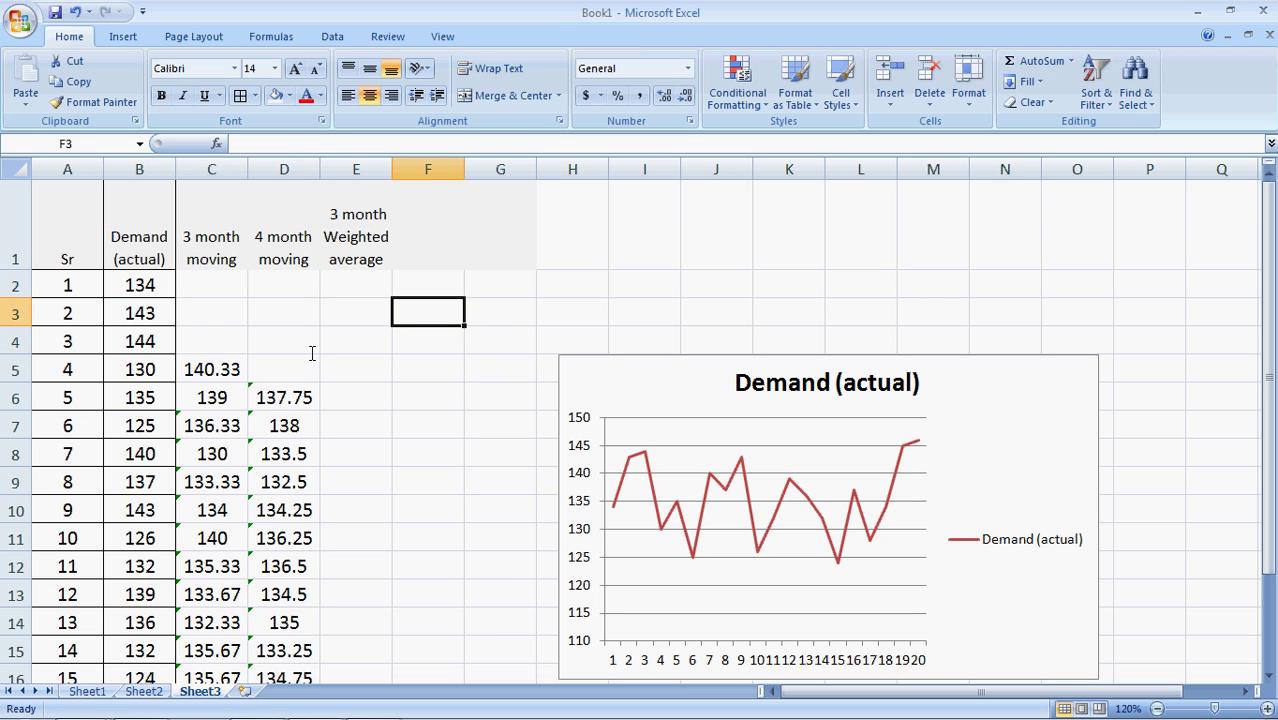
pyautogui.press('Up')
pyautogui.write('m')
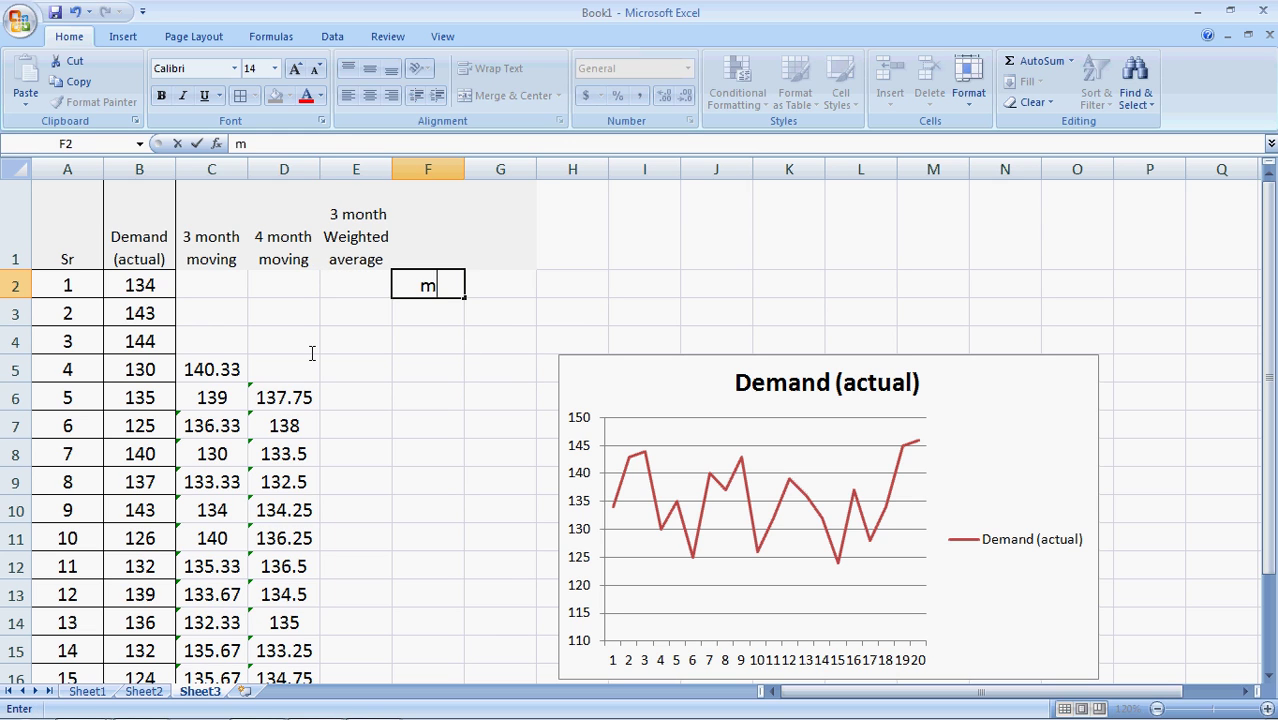
pyautogui.write('-1')
pyautogui.press('Tab')
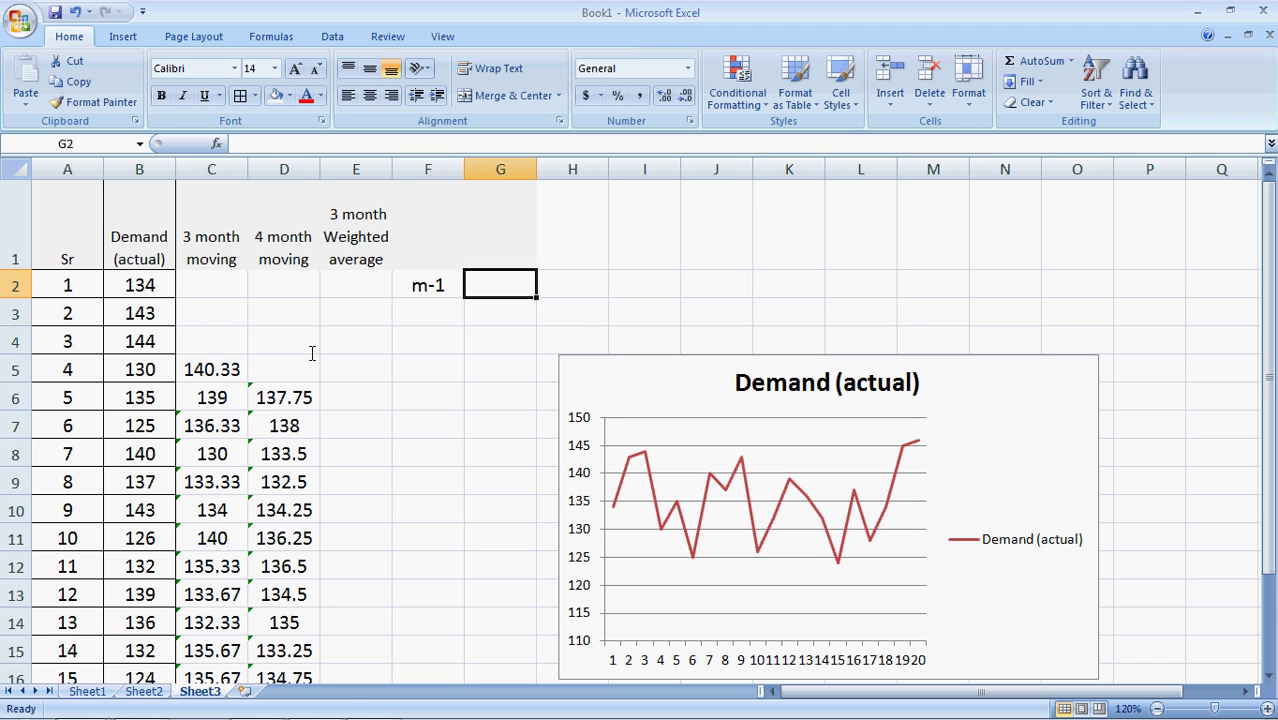
pyautogui.press('Left')
pyautogui.press('Left')
pyautogui.press('Left')
pyautogui.press('Left')
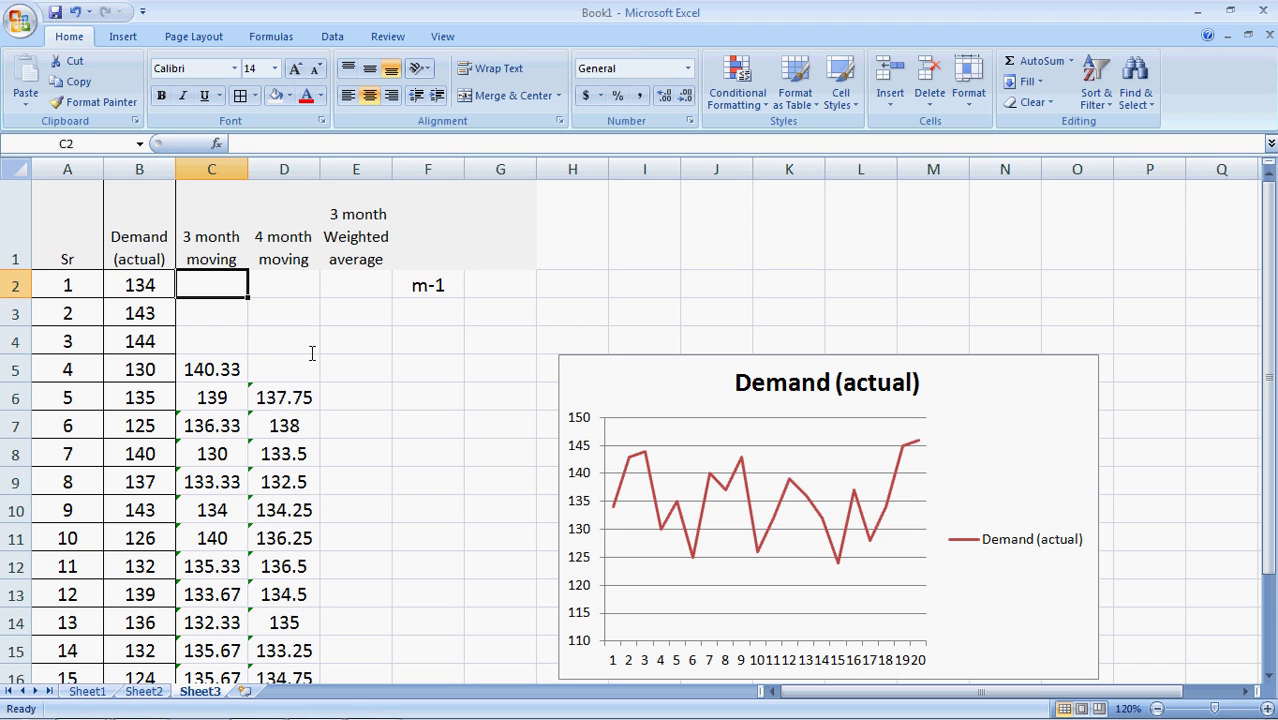
pyautogui.press('Down')
pyautogui.press('Down')
pyautogui.press('Down')
pyautogui.press('Up')
pyautogui.press('Right')
pyautogui.press('Right')
pyautogui.press('Right')
pyautogui.press('Right')
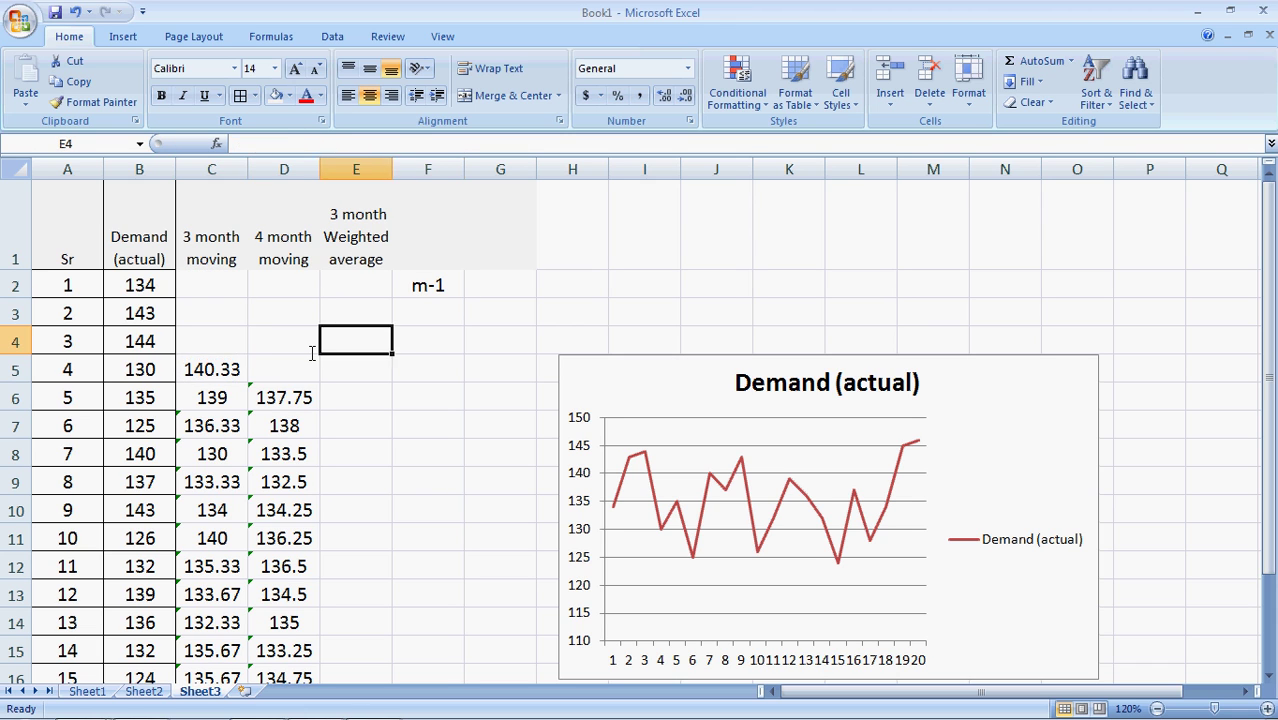
pyautogui.press('Up')
pyautogui.press('Up')
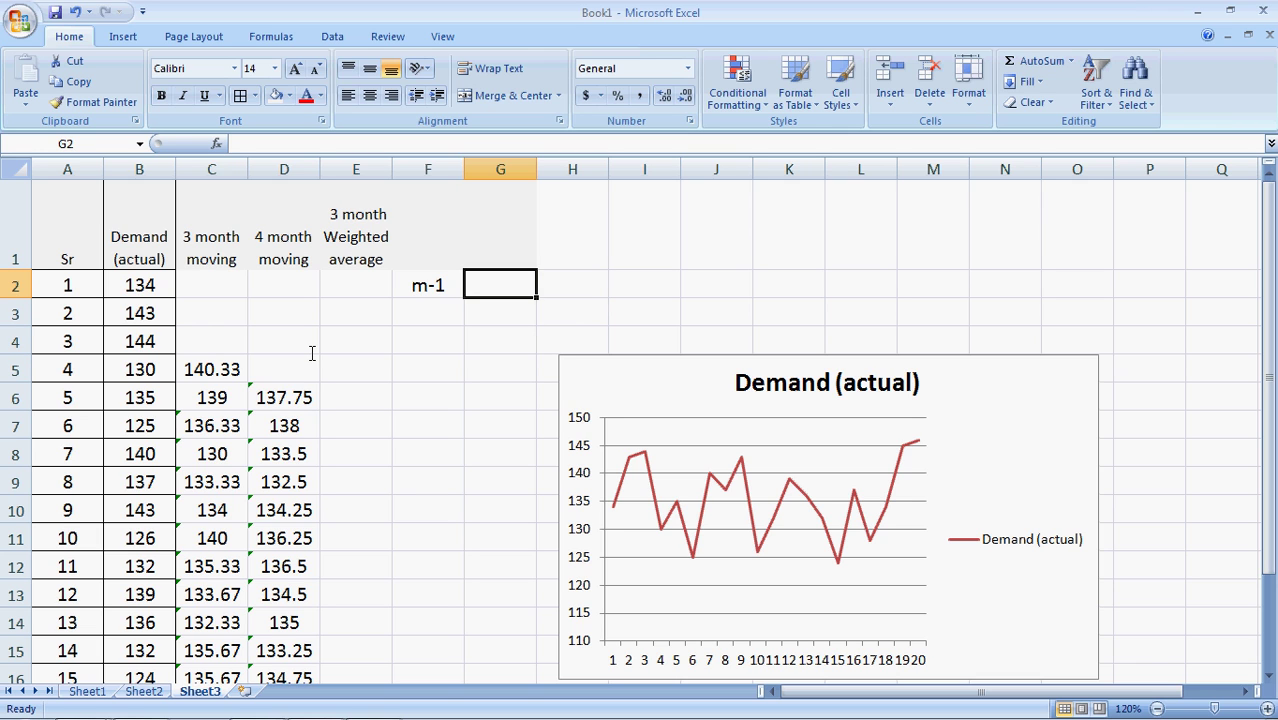
pyautogui.write('.5')
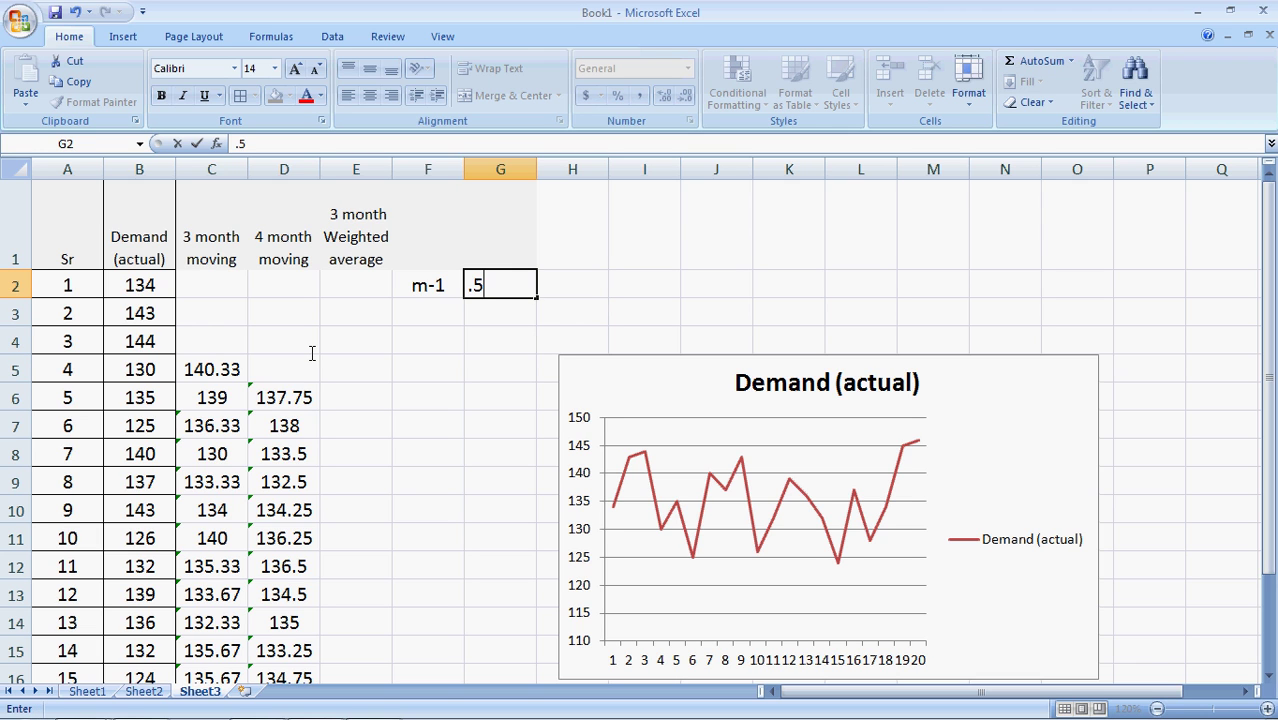
pyautogui.press('Return')
# Label F3 'm-2' and enter its weight 0.3 in G3.
pyautogui.press('Left')
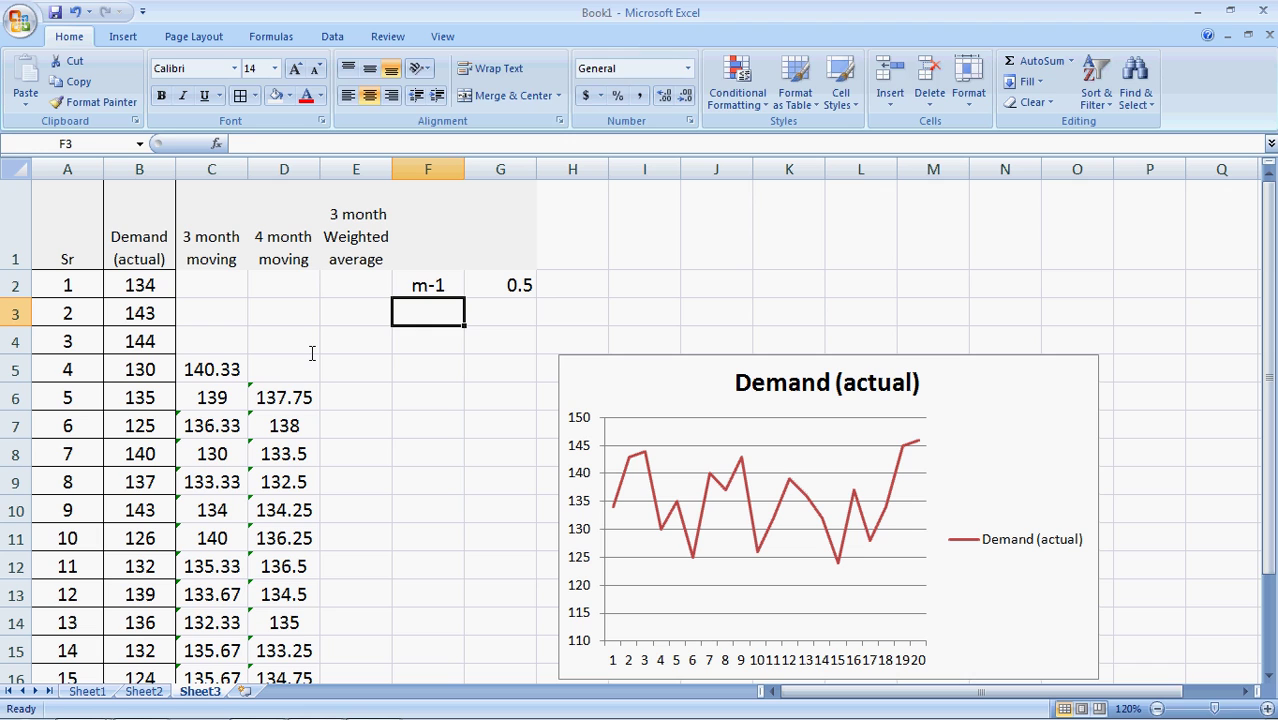
pyautogui.write('m-')
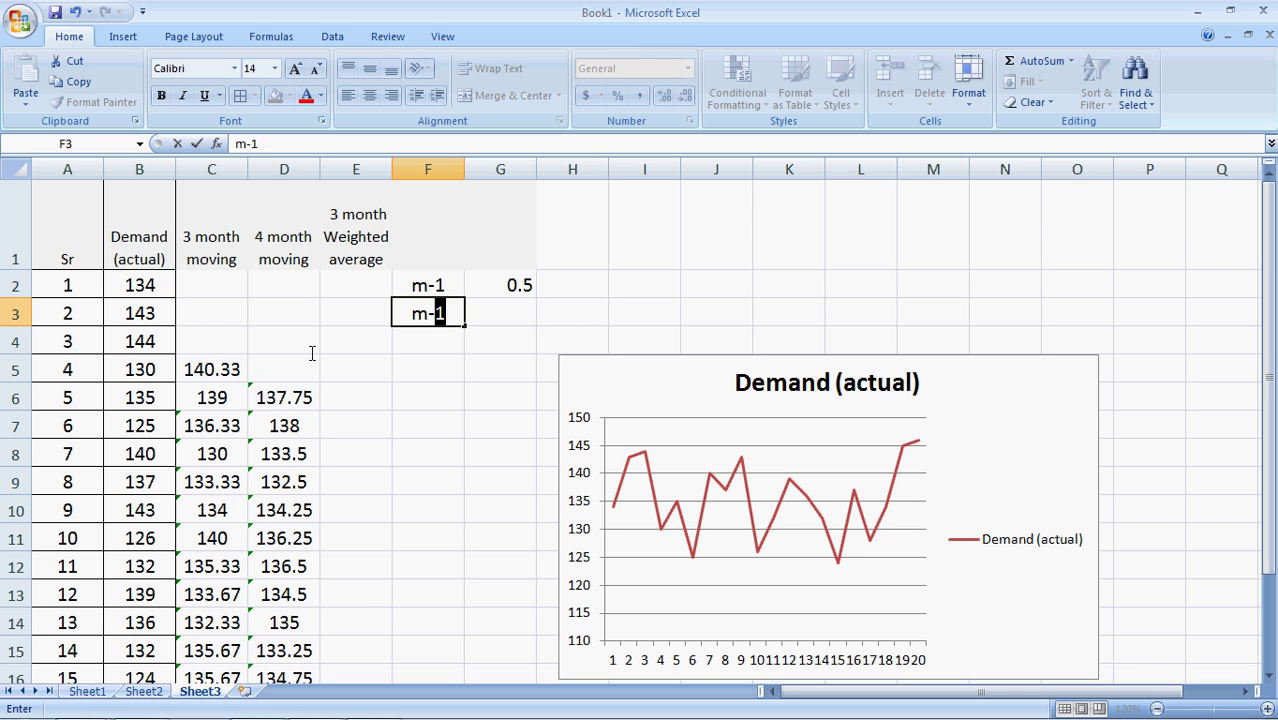
pyautogui.write('2')
pyautogui.hotkey('ctrl', 'Left')
pyautogui.press('Down')
pyautogui.press('Down')
pyautogui.press('Left')
pyautogui.press('Up')
pyautogui.press('Up')
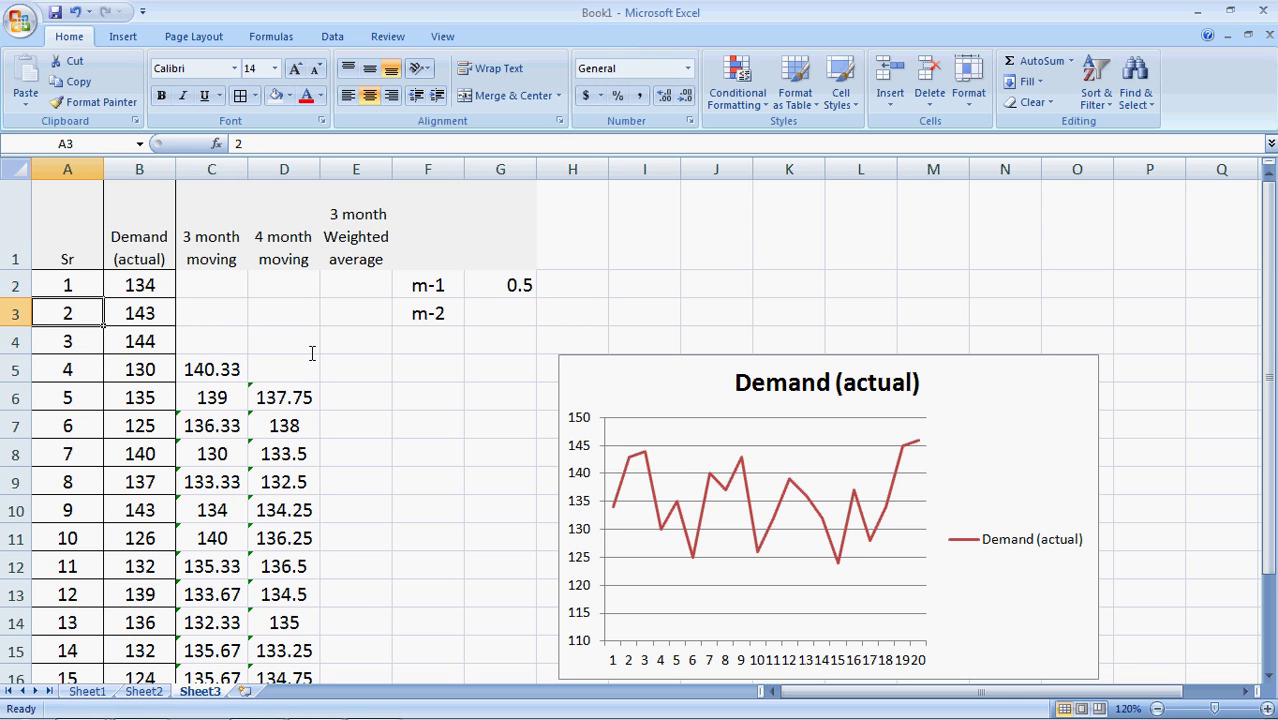
pyautogui.hotkey('ctrl', 'Right')
pyautogui.hotkey('ctrl', 'Right')
pyautogui.press('Right')
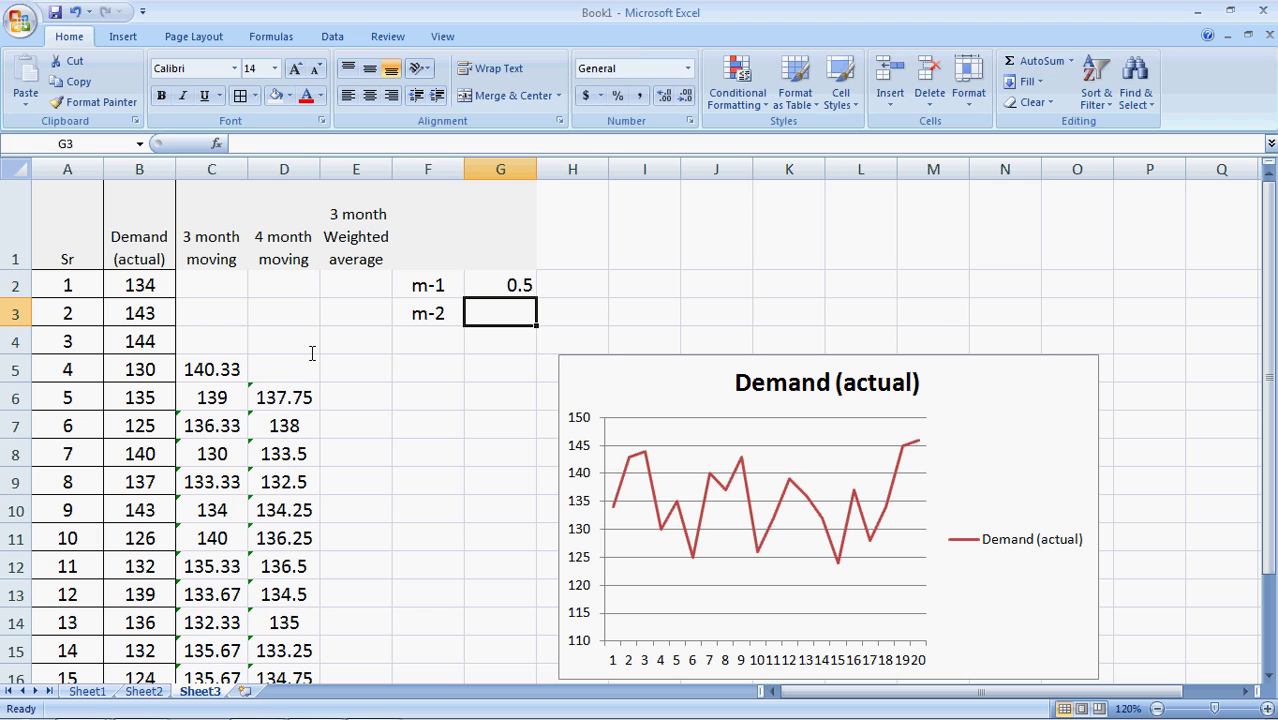
pyautogui.write('.3')
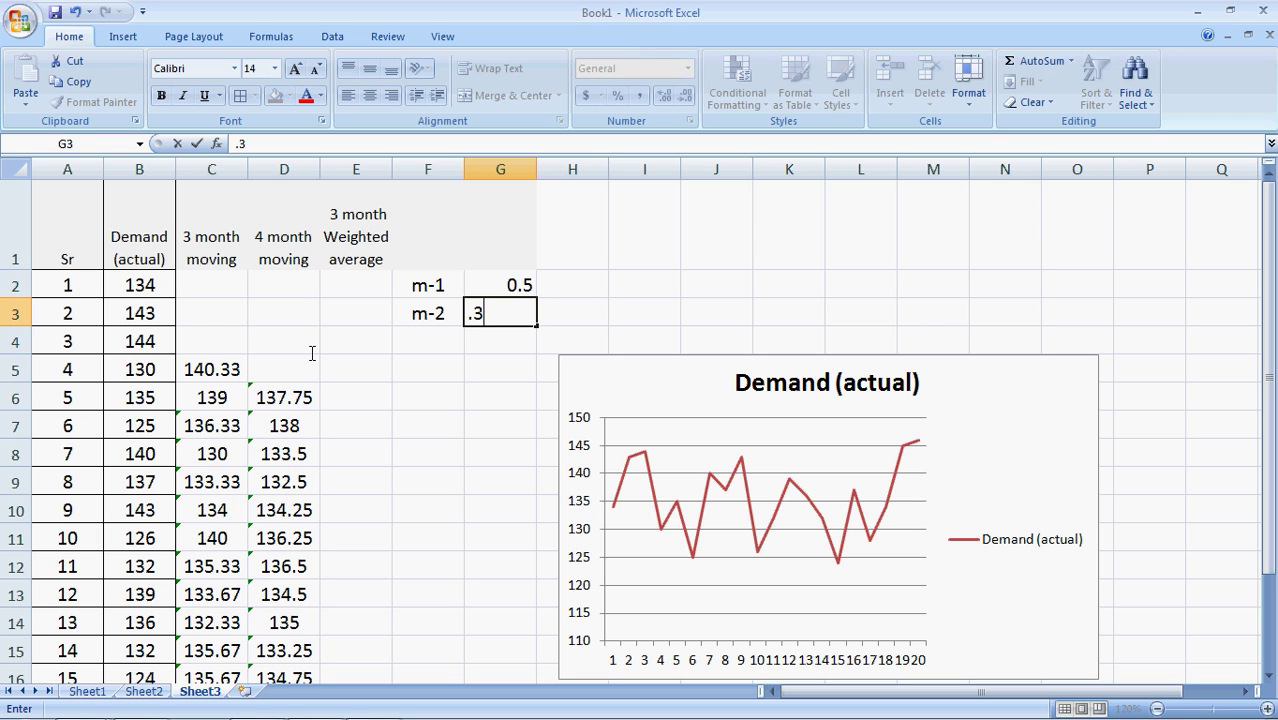
pyautogui.press('Return')
# Label F4 'm-3' and enter its weight 0.2 in G4.
pyautogui.press('Left')
pyautogui.write('m-3')
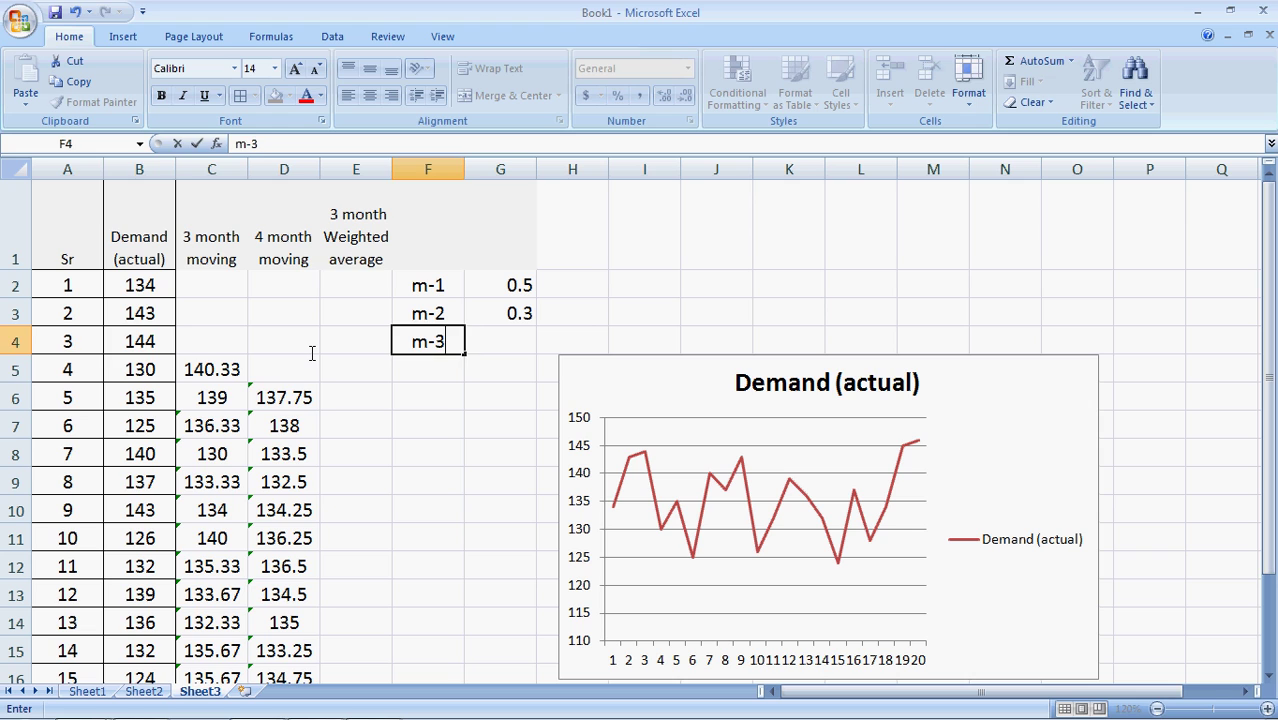
pyautogui.press('Return')
pyautogui.press('Home')
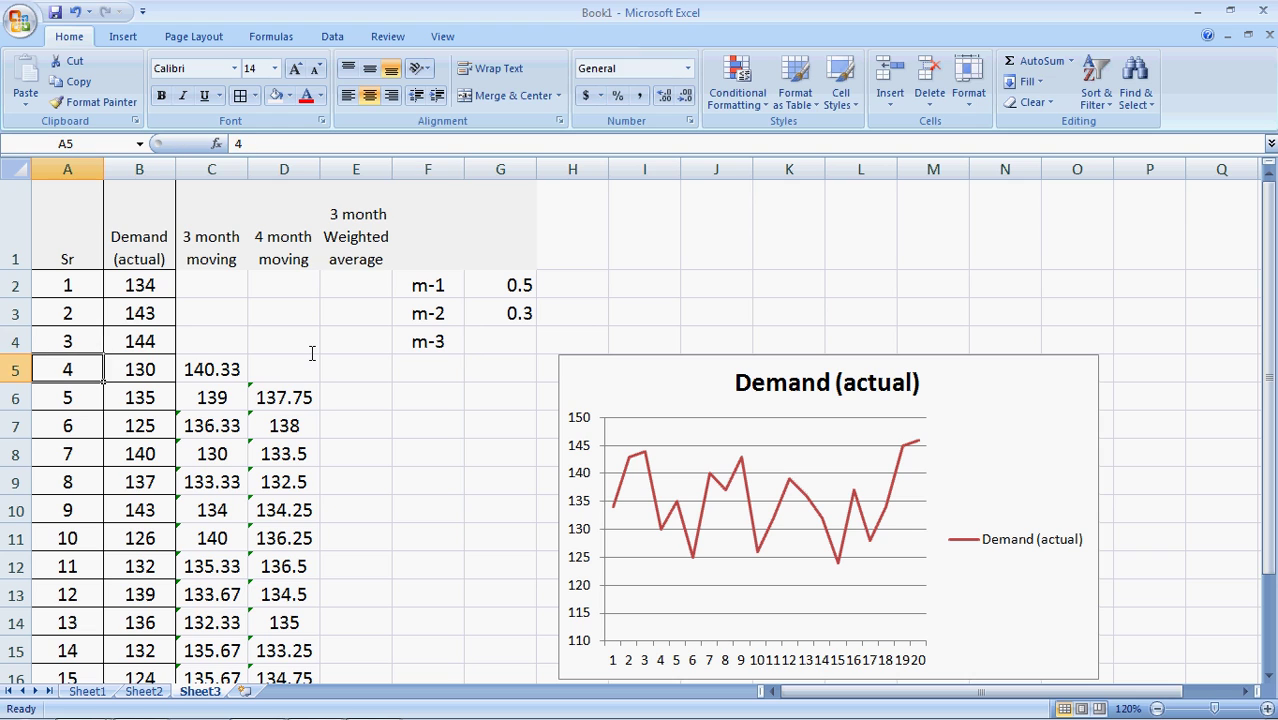
pyautogui.press('Up')
pyautogui.press('Up')
pyautogui.press('Up')
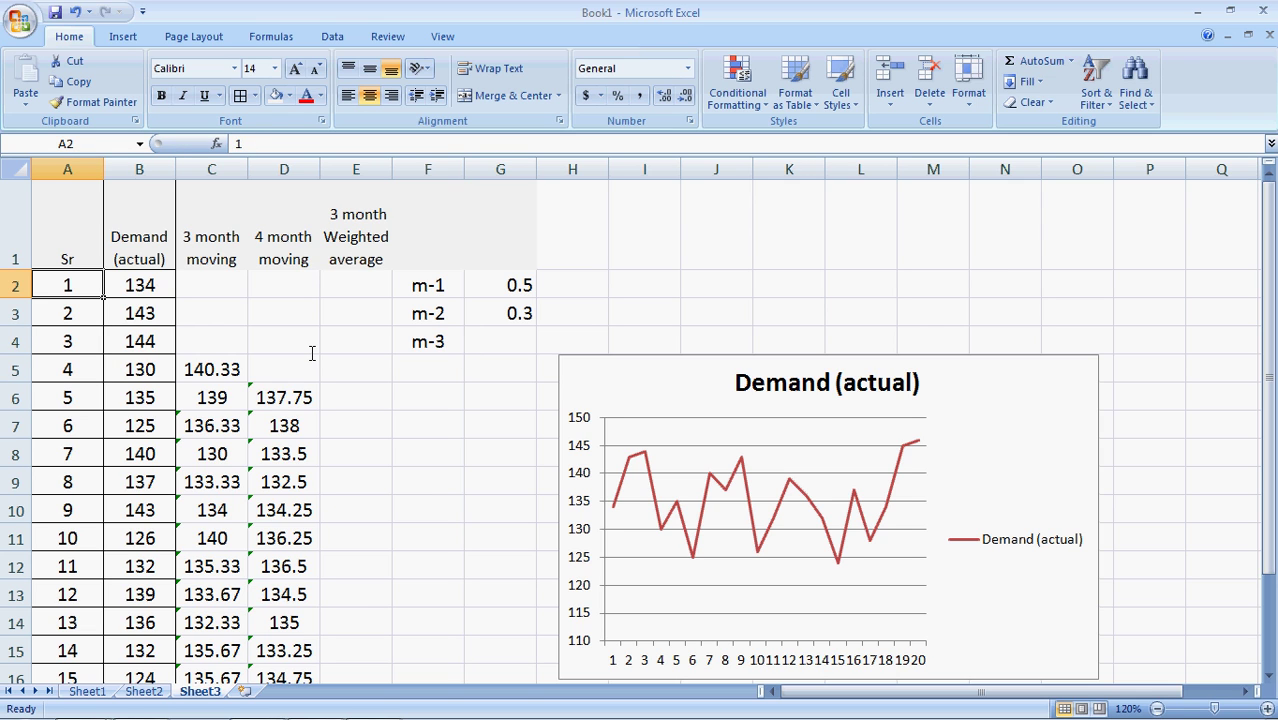
pyautogui.click(511, 344)
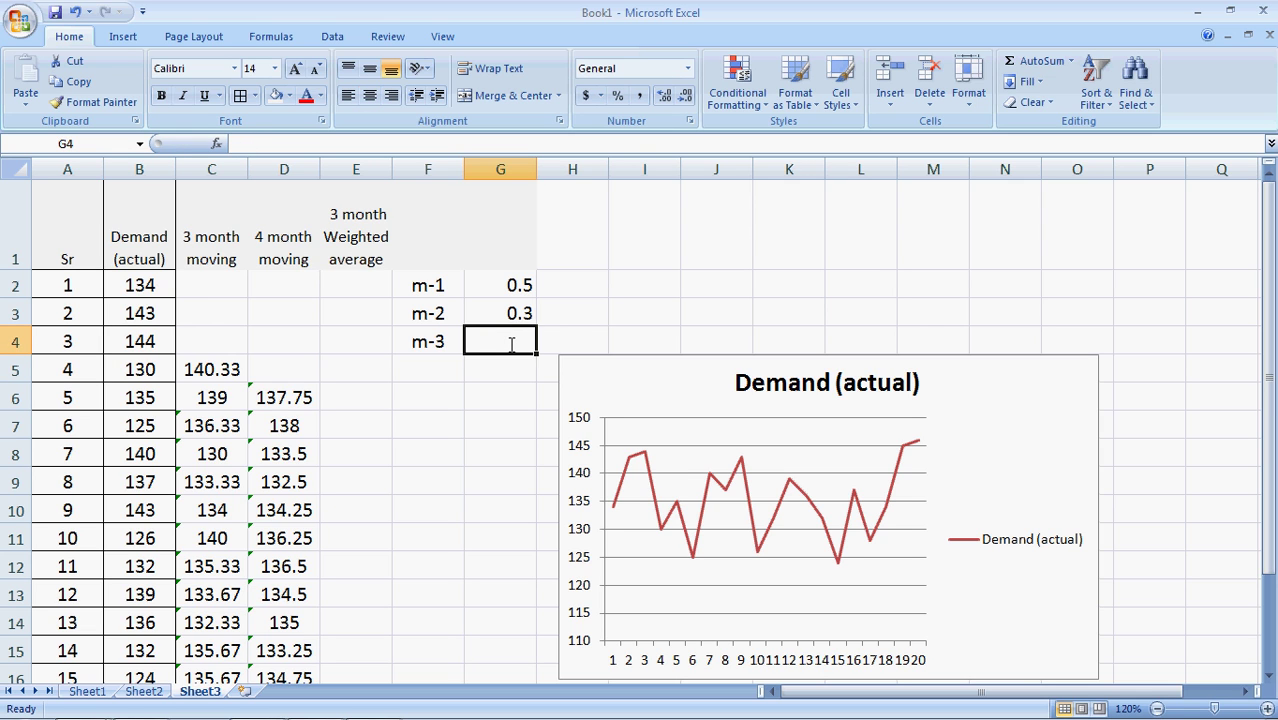
pyautogui.write('.2')
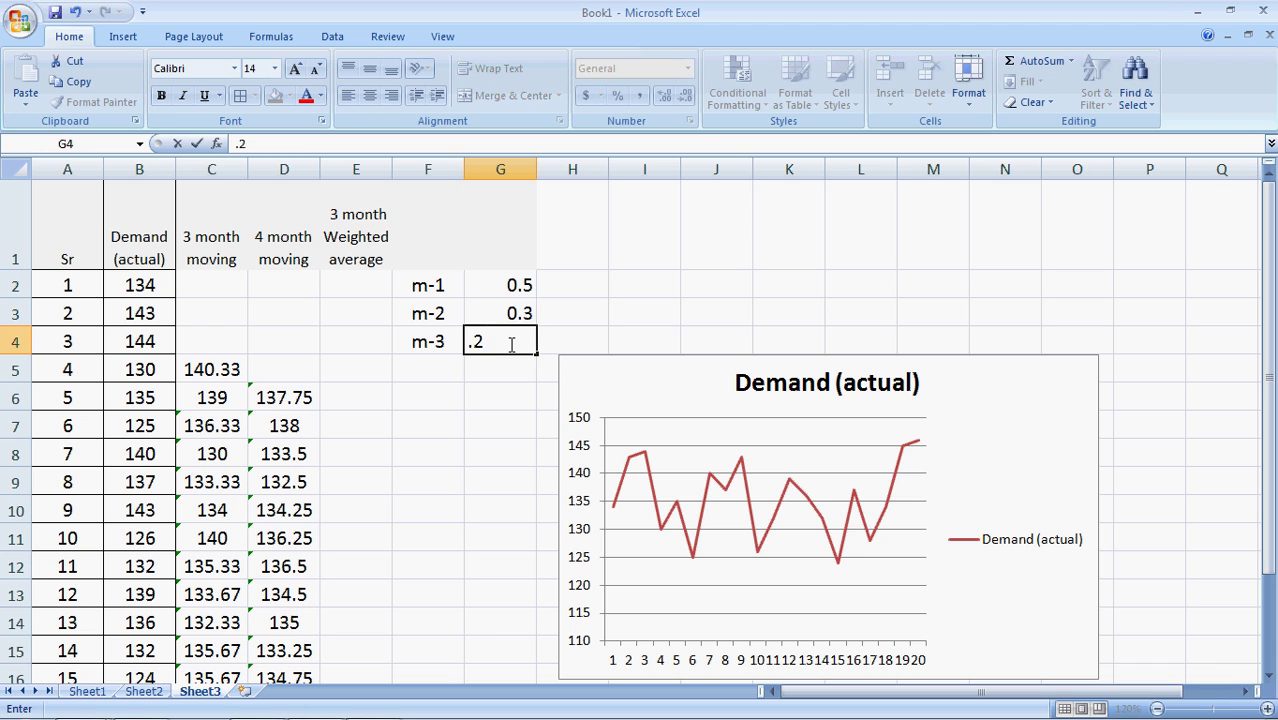
pyautogui.press('Return')
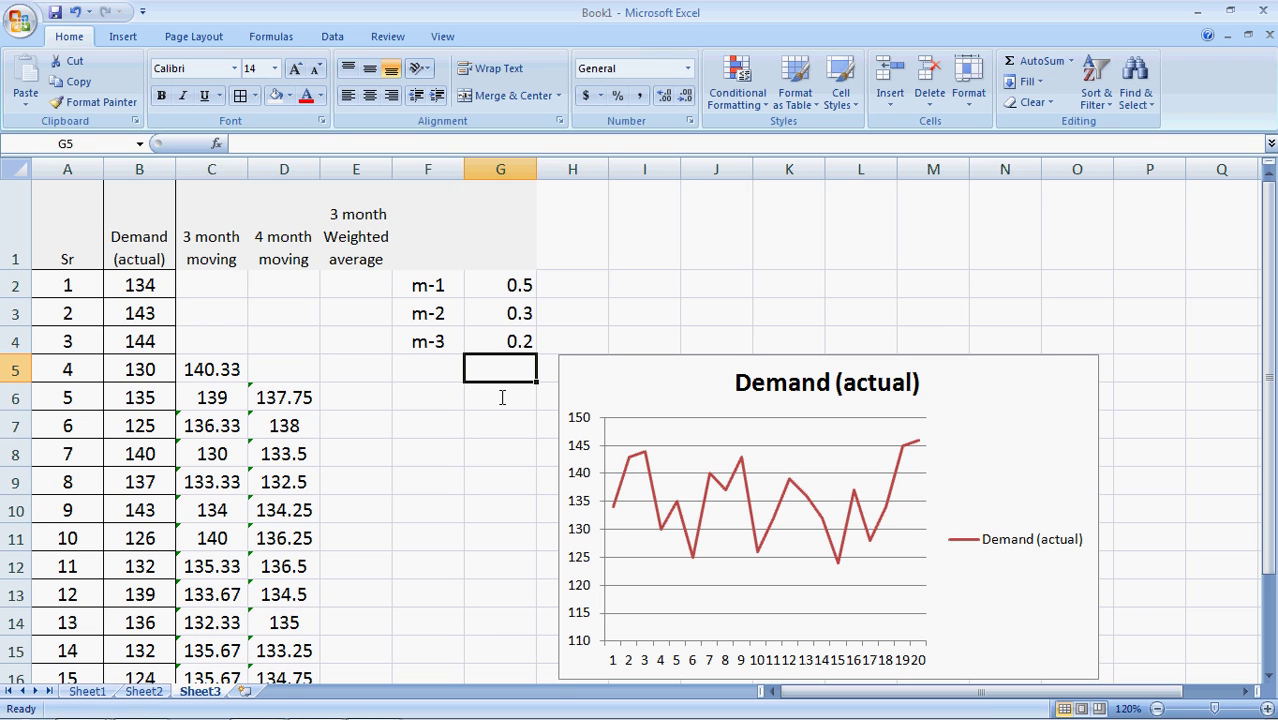
pyautogui.press('Left')
pyautogui.press('Left')
pyautogui.press('Up')
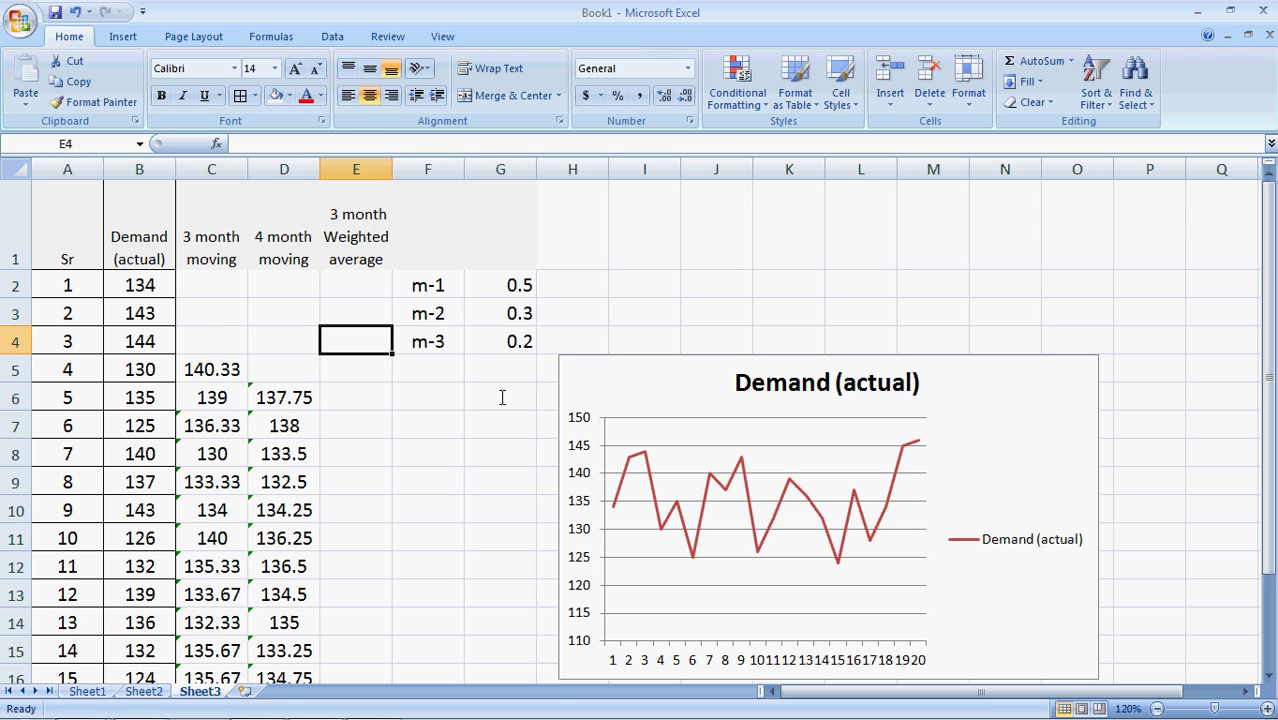
pyautogui.press('Down')
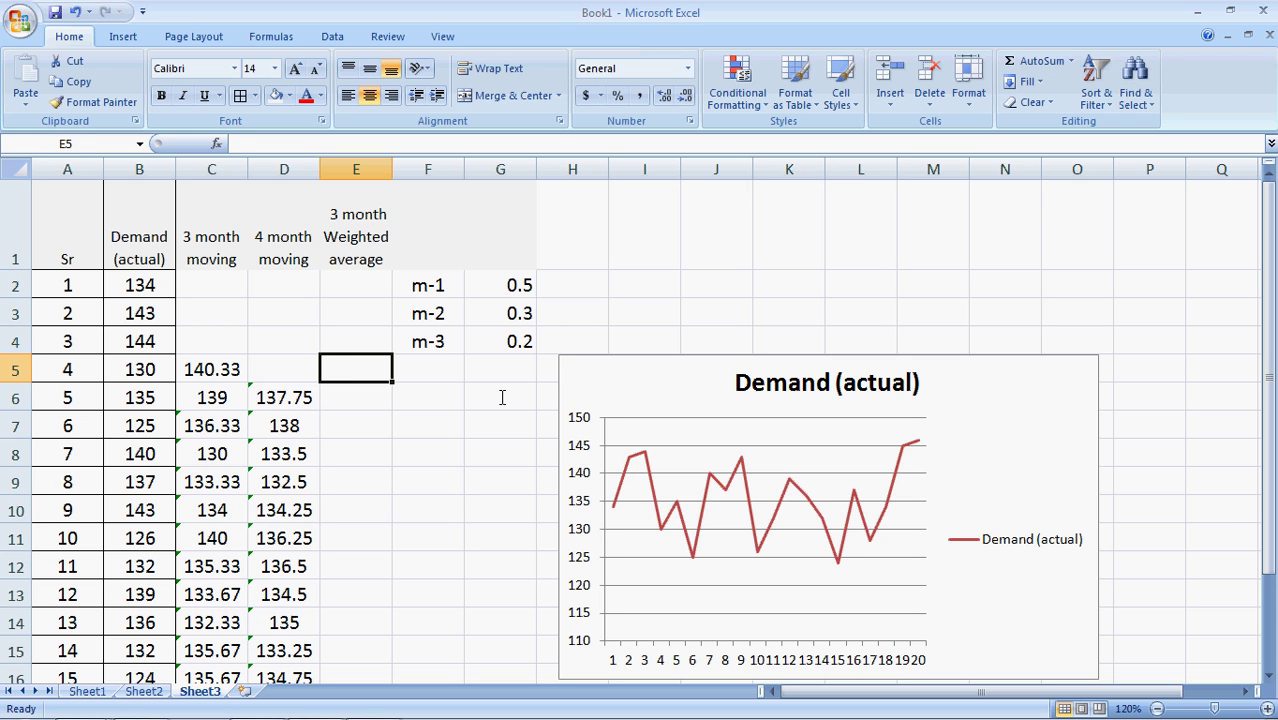
# In E5, begin the weighted average formula =G2*B4+G3*B3 by pointing to the cells.
pyautogui.write('=')
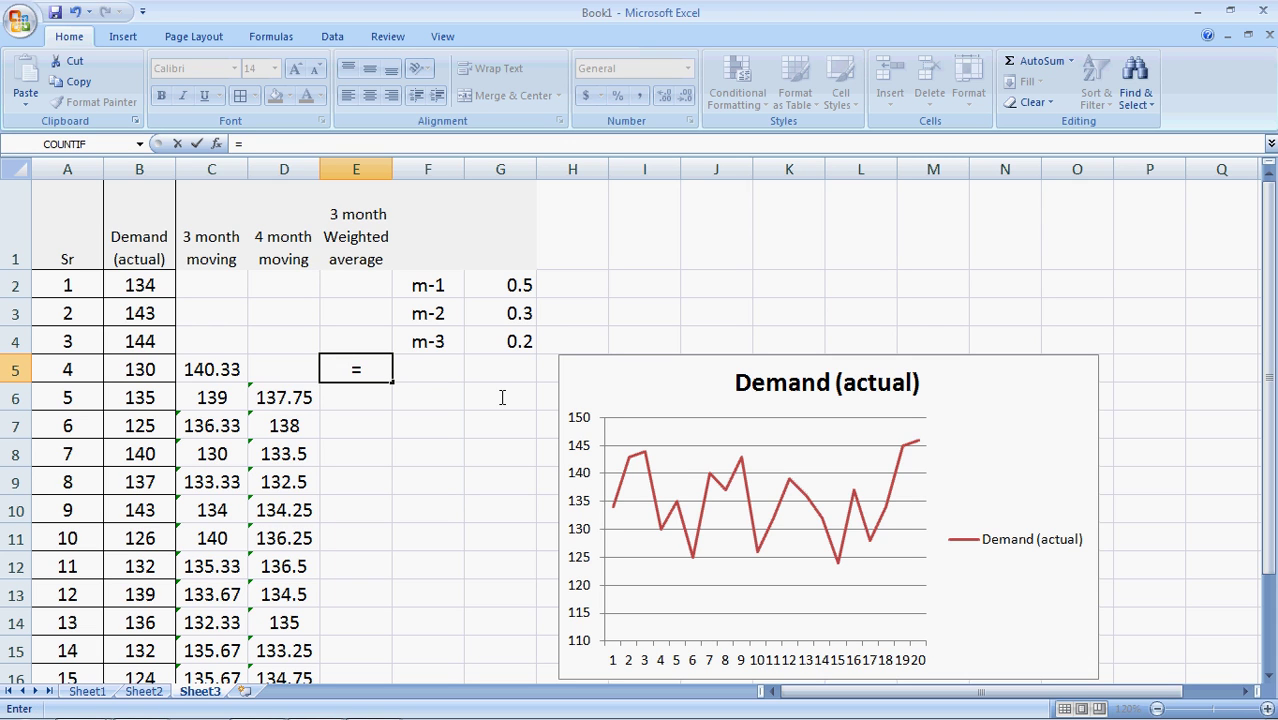
pyautogui.press('Right')
pyautogui.press('Right')
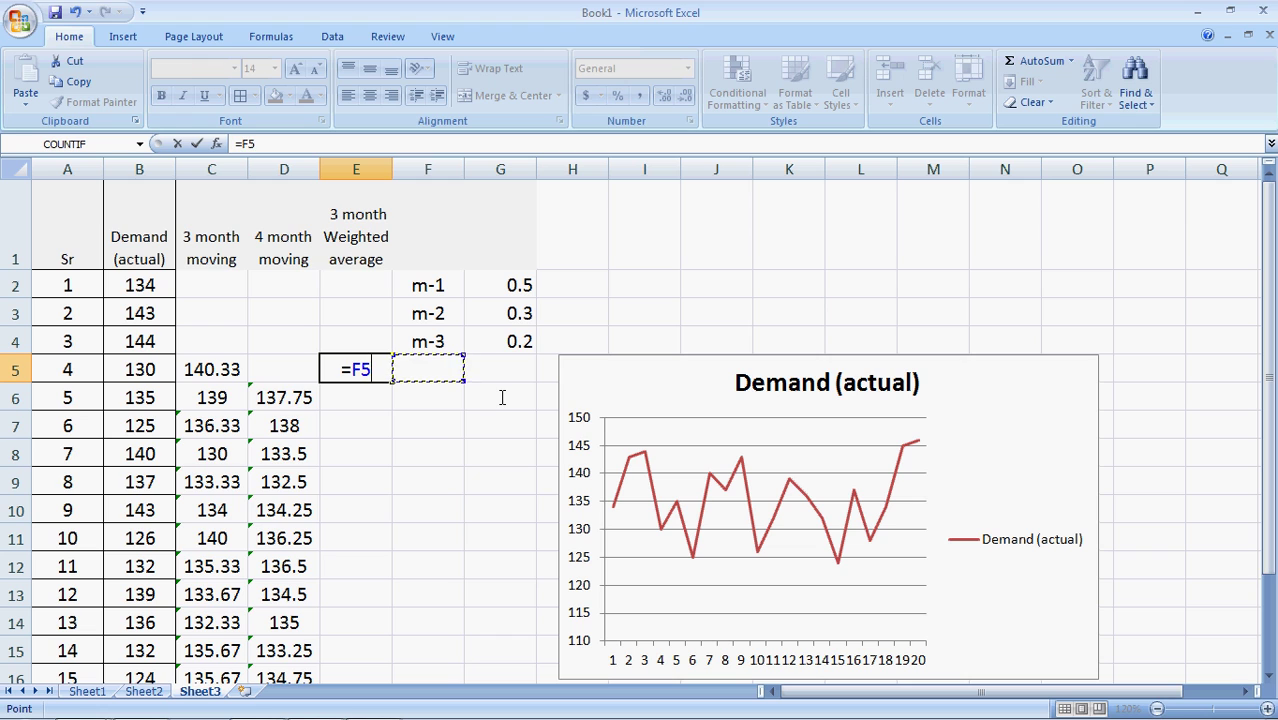
pyautogui.press('Up')
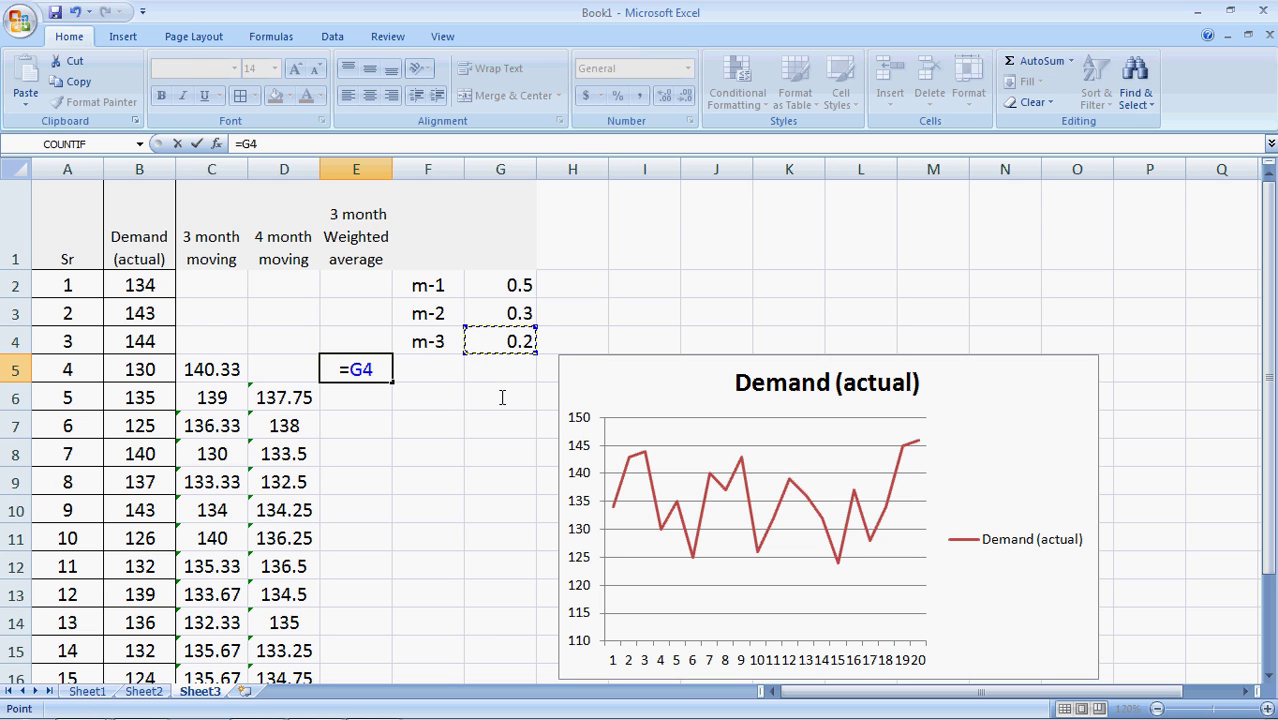
pyautogui.press('Up')
pyautogui.press('Up')
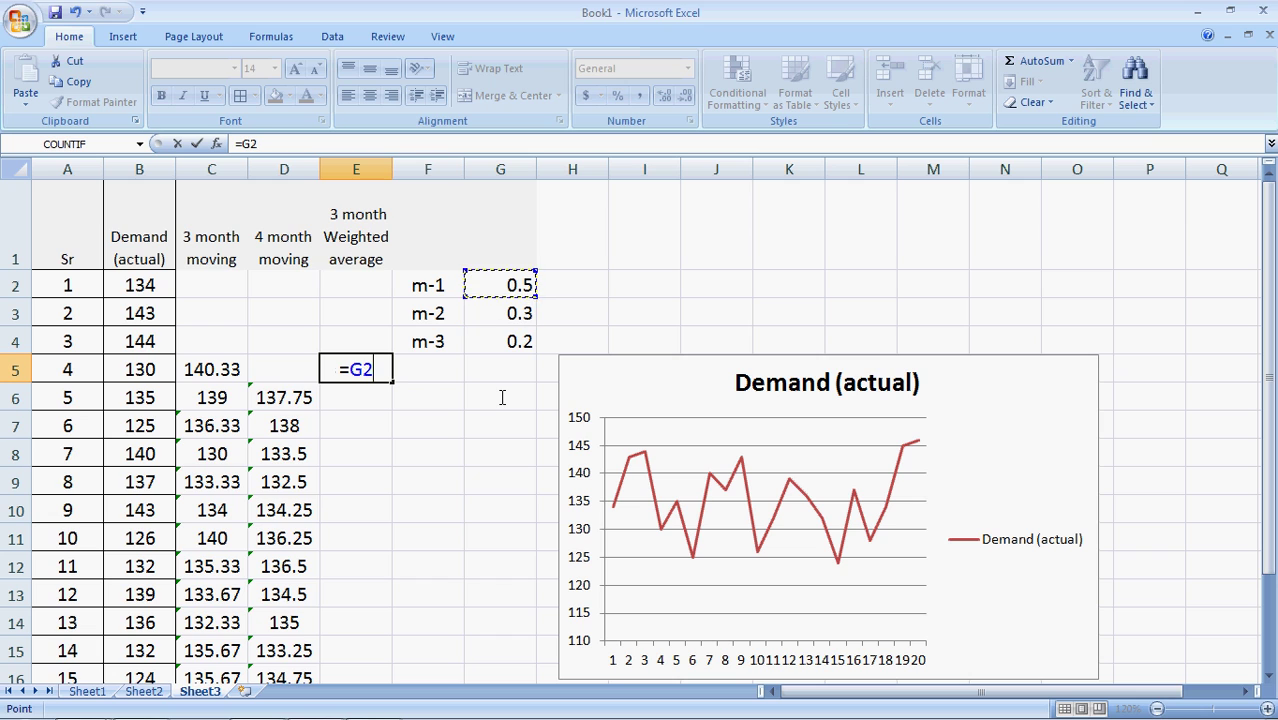
pyautogui.write('*')
pyautogui.press('Left')
pyautogui.press('Left')
pyautogui.press('Left')
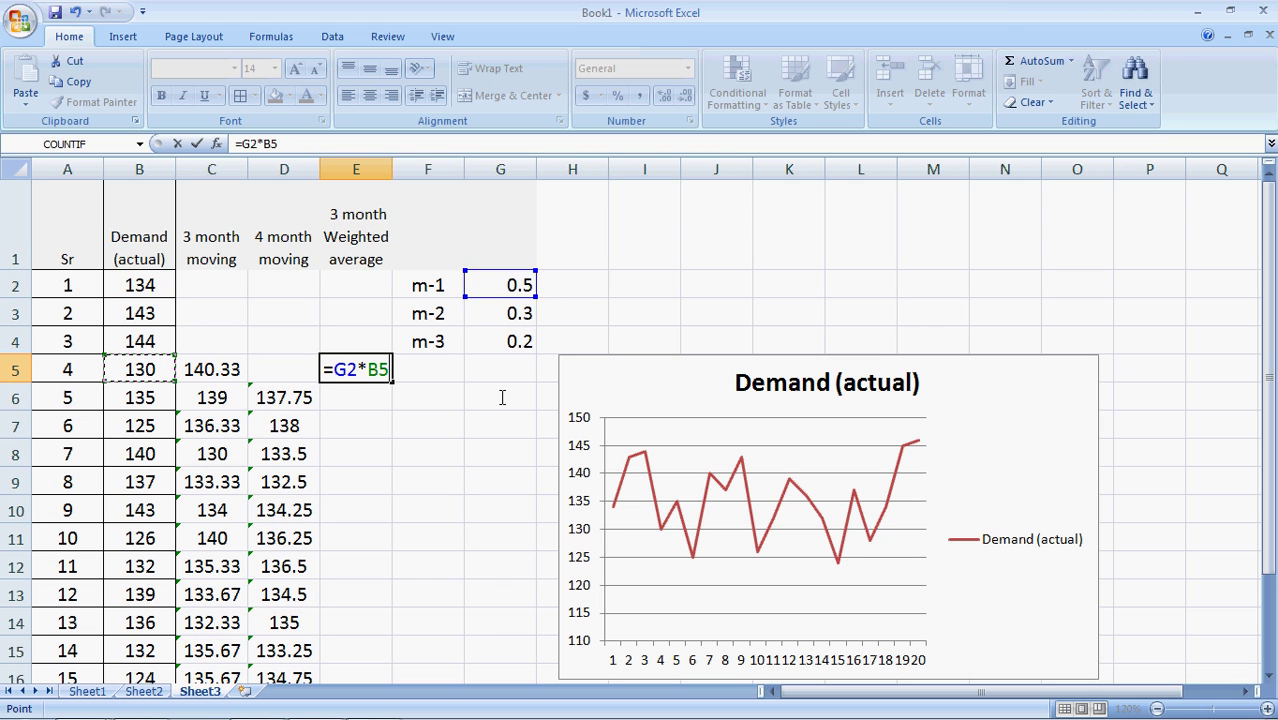
pyautogui.press('Up')
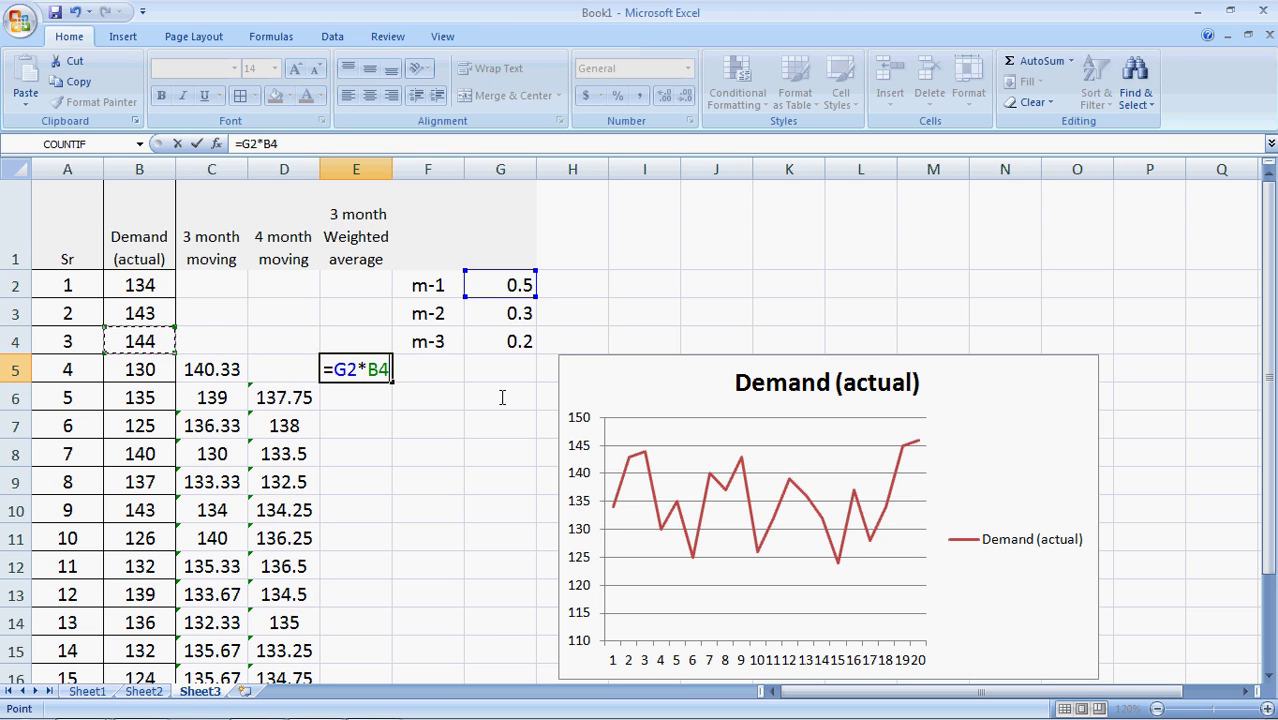
pyautogui.write('+')
pyautogui.press('Right')
pyautogui.press('Right')
pyautogui.press('Up')
pyautogui.press('Up')
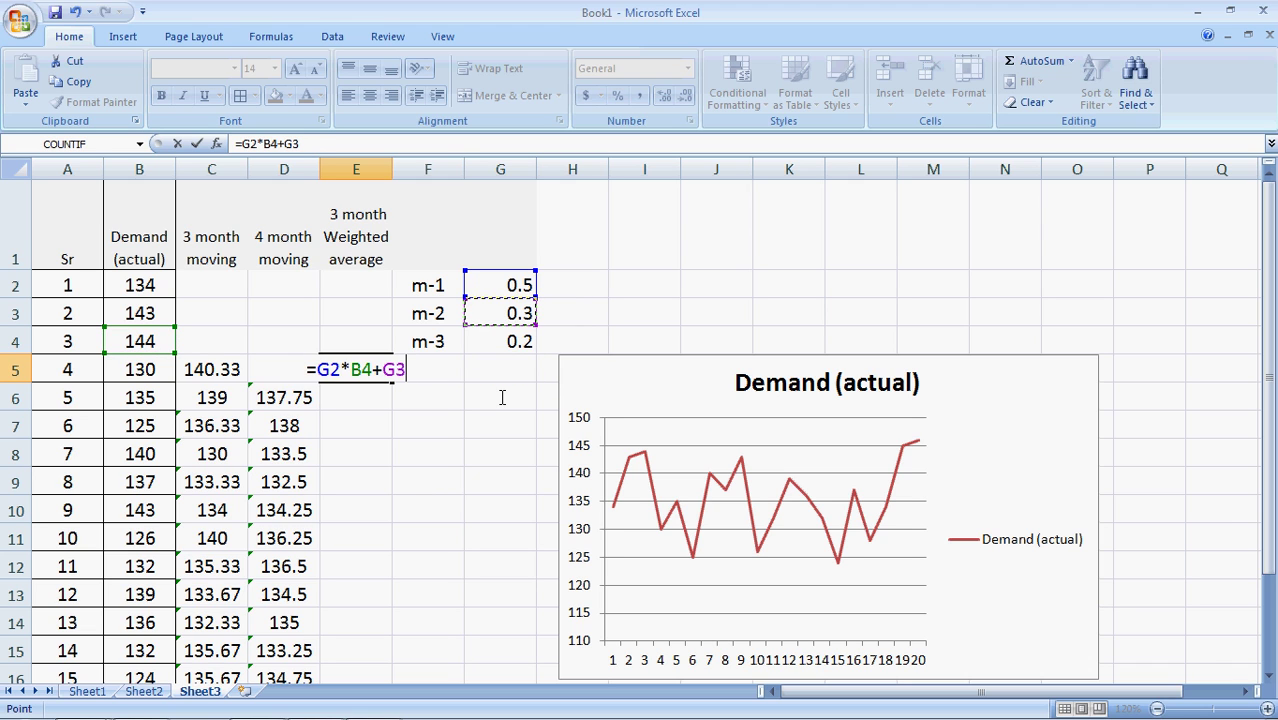
pyautogui.write('*')
pyautogui.press('Left')
pyautogui.press('Left')
pyautogui.press('Left')
pyautogui.press('Up')
pyautogui.press('Up')
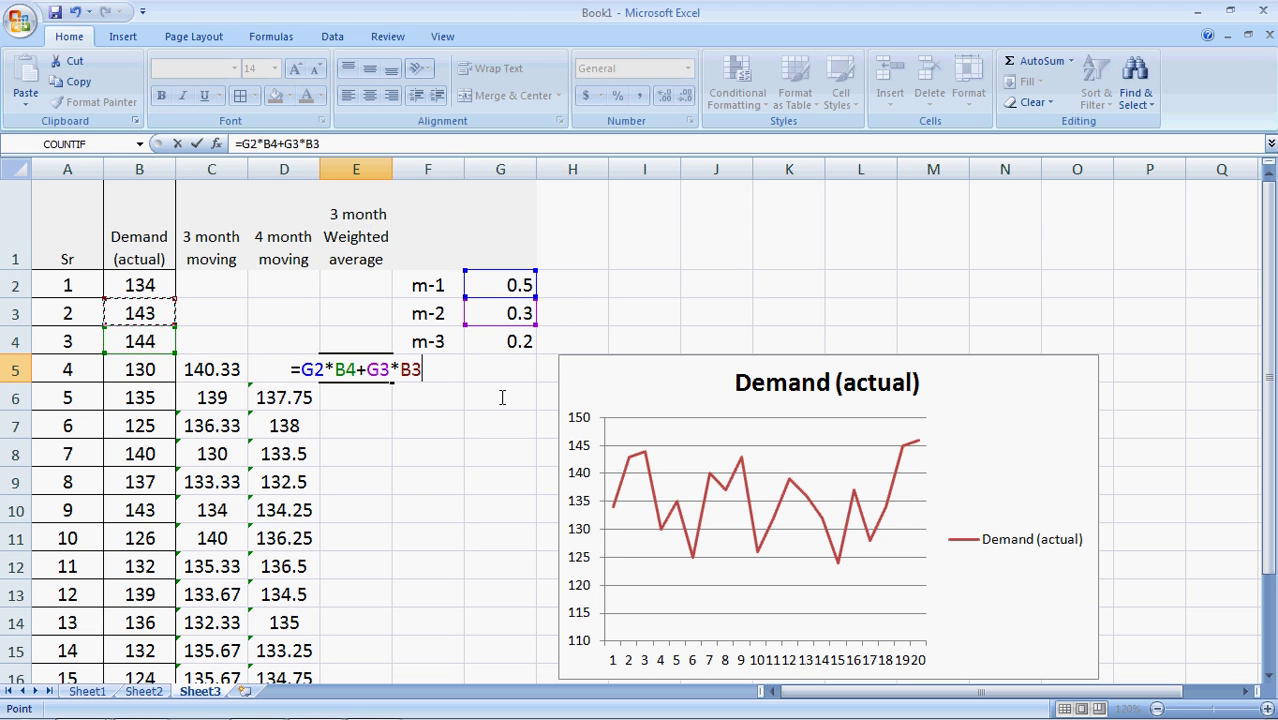
# Complete the formula with +G4*B2 and commit it, giving 141.7 for period 4.
pyautogui.write('+')
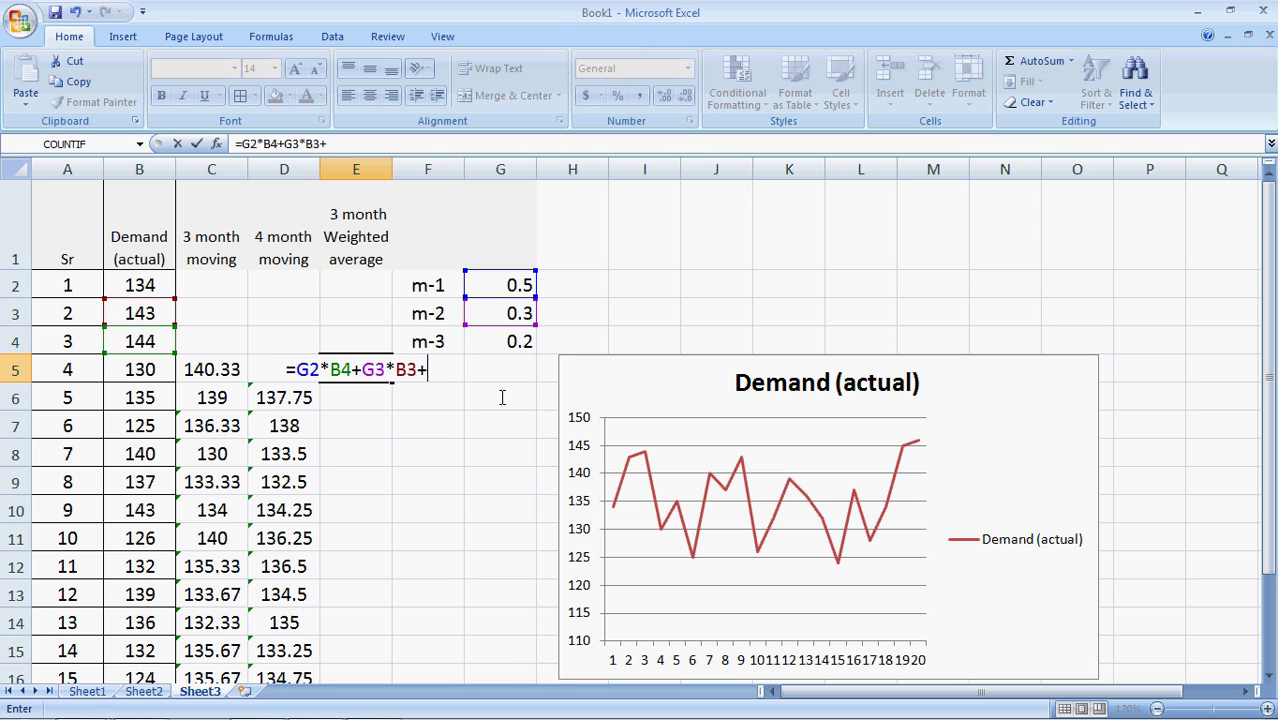
pyautogui.press('Right')
pyautogui.press('Right')
pyautogui.press('Up')
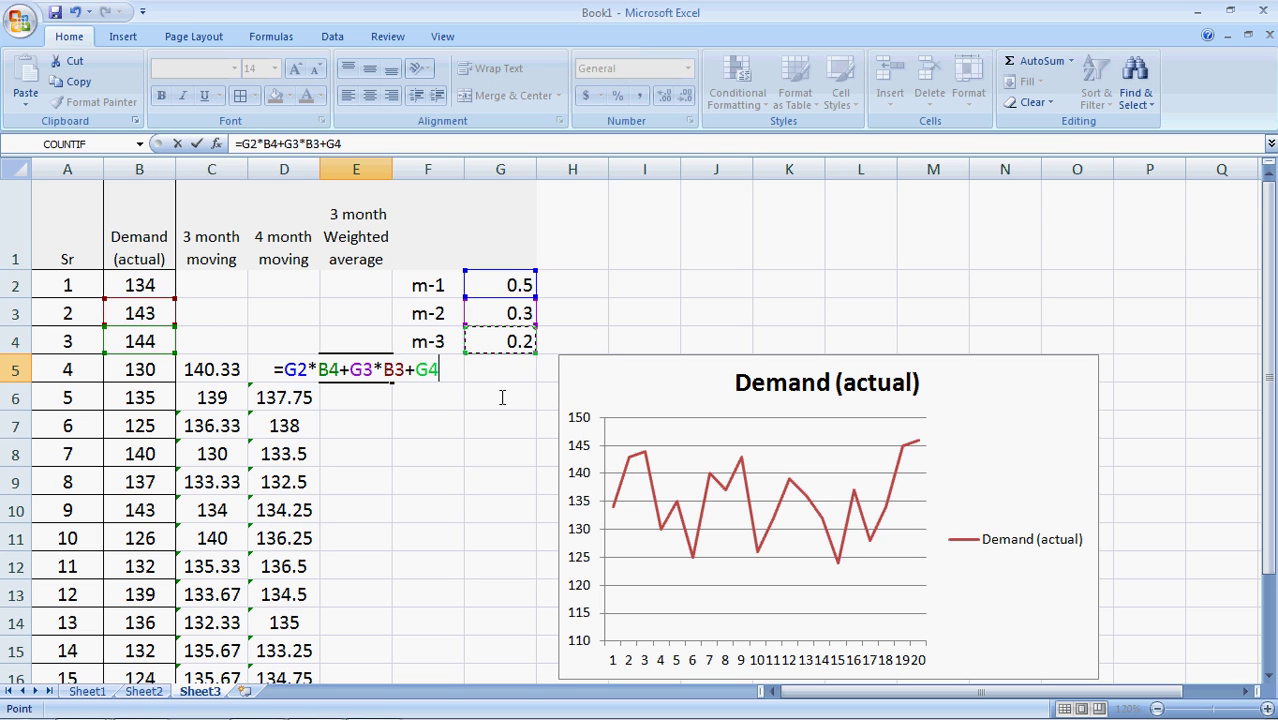
pyautogui.write('*')
pyautogui.press('Left')
pyautogui.press('Left')
pyautogui.press('Left')
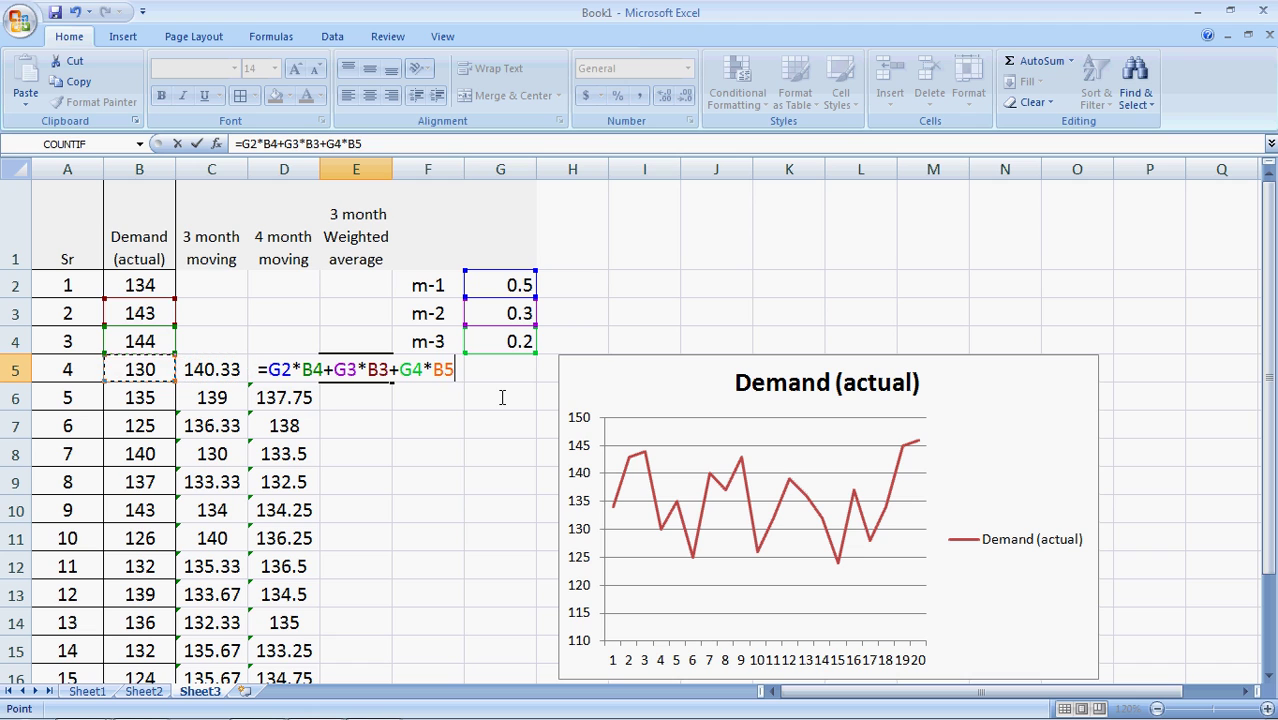
pyautogui.press('Up')
pyautogui.press('Up')
pyautogui.press('Up')
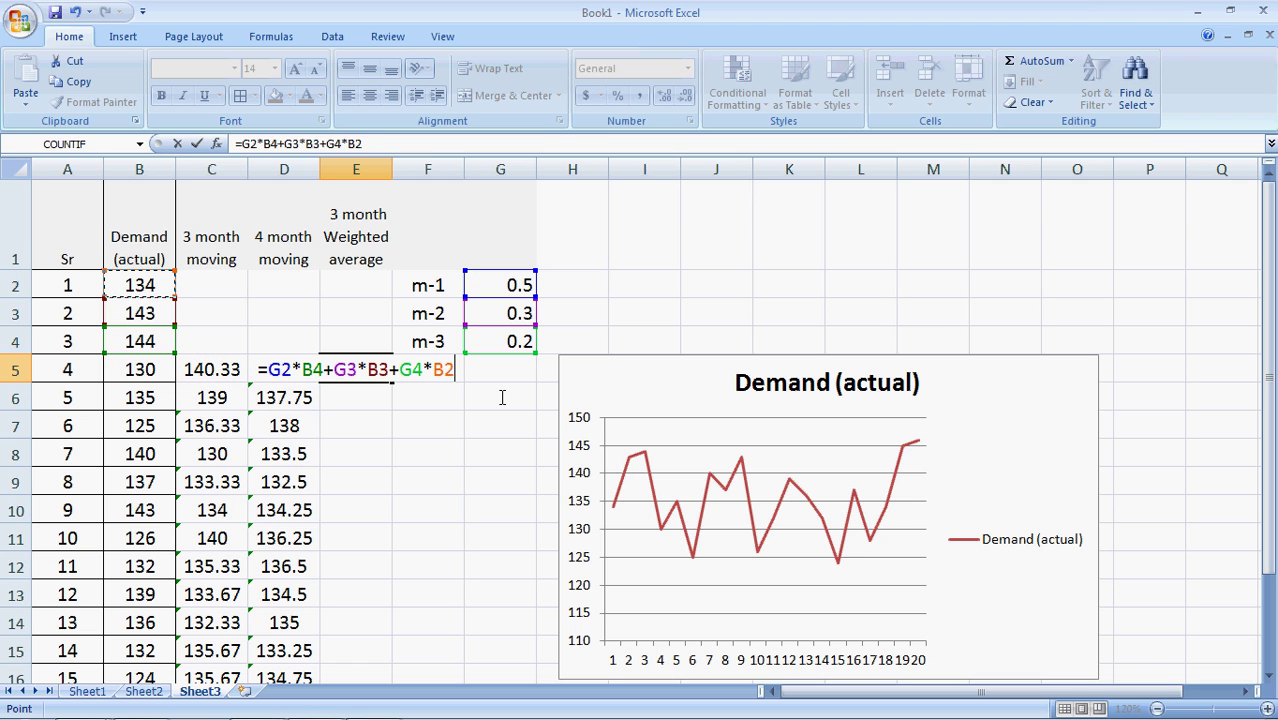
pyautogui.press('Return')
# Return to E5 and reopen its formula for editing.
pyautogui.press('Up')
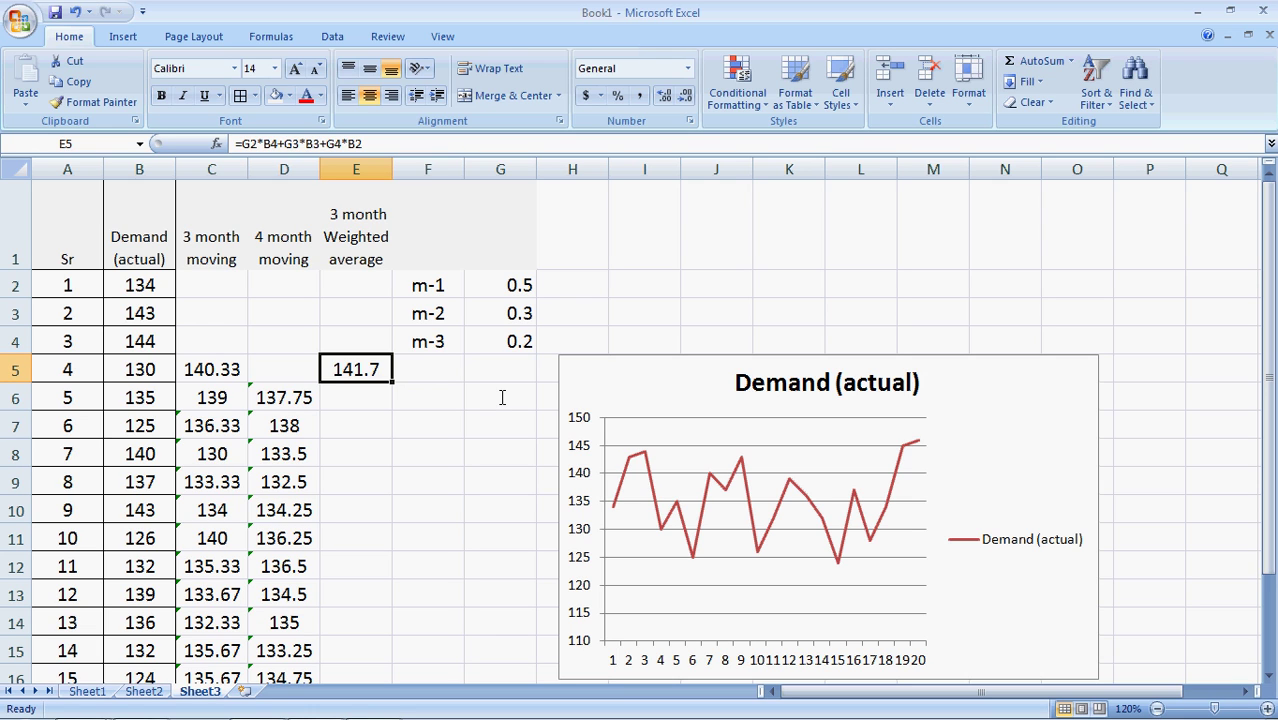
pyautogui.press('Right')
pyautogui.press('Left')
pyautogui.press('F2')
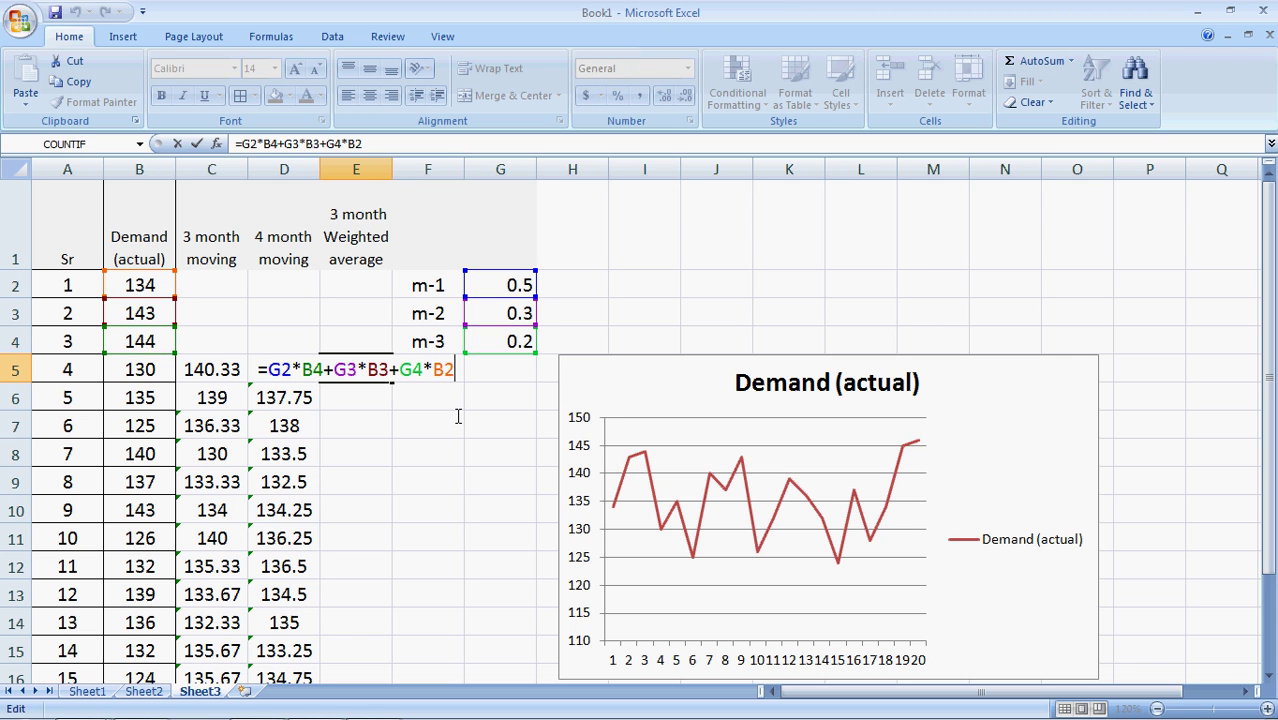
# Lock the weight rows in E5's formula as G$2, G$3 and G$4.
pyautogui.press('Left')
pyautogui.press('Left')
pyautogui.press('Left')
pyautogui.press('Left')
pyautogui.write('$')
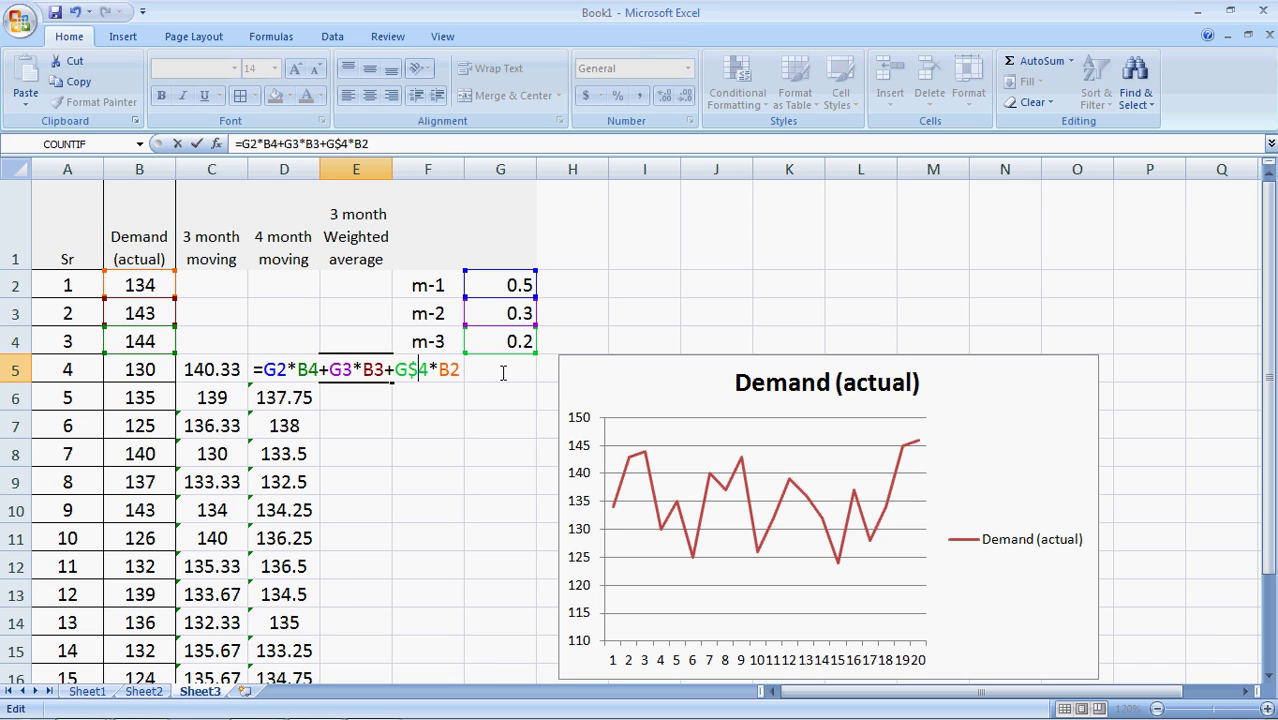
pyautogui.press('Left')
pyautogui.press('Left')
pyautogui.press('Left')
pyautogui.press('Left')
pyautogui.press('Left')
pyautogui.press('Left')
pyautogui.press('Left')
pyautogui.write('$')
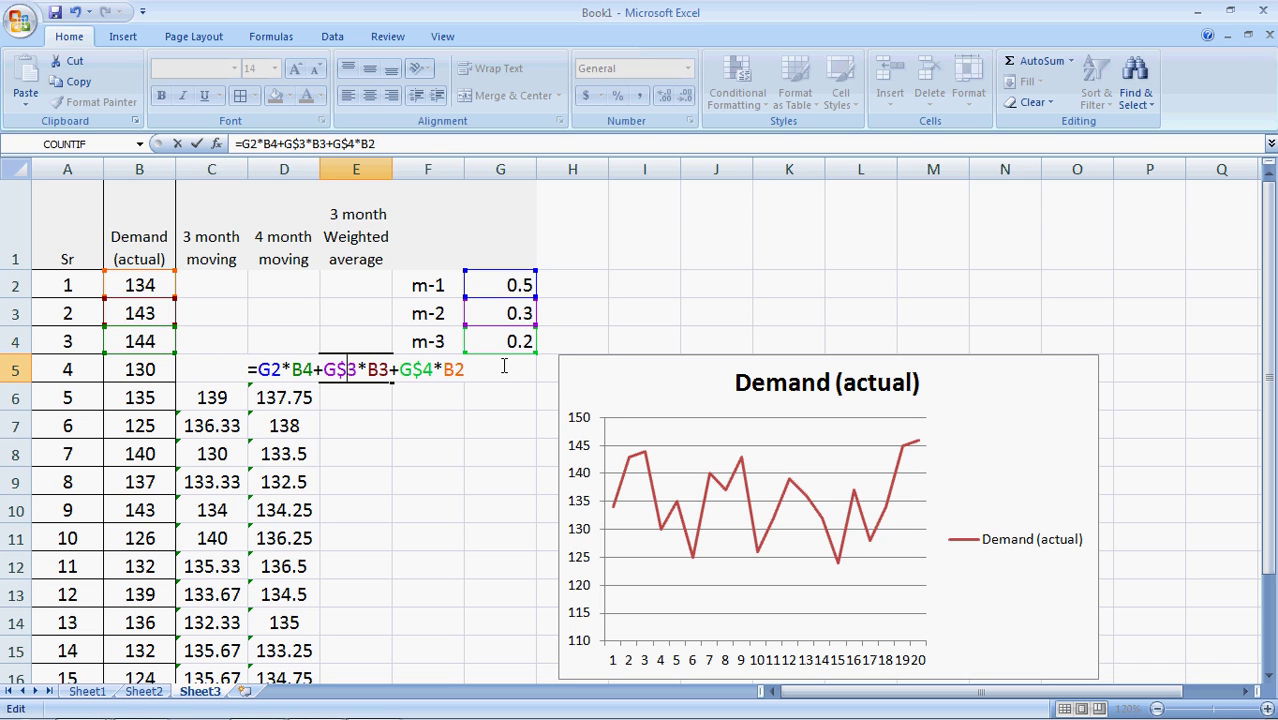
pyautogui.press('Left')
pyautogui.press('Left')
pyautogui.press('Left')
pyautogui.press('Left')
pyautogui.press('Left')
pyautogui.press('Left')
pyautogui.press('Left')
pyautogui.write('$')
pyautogui.press('Return')
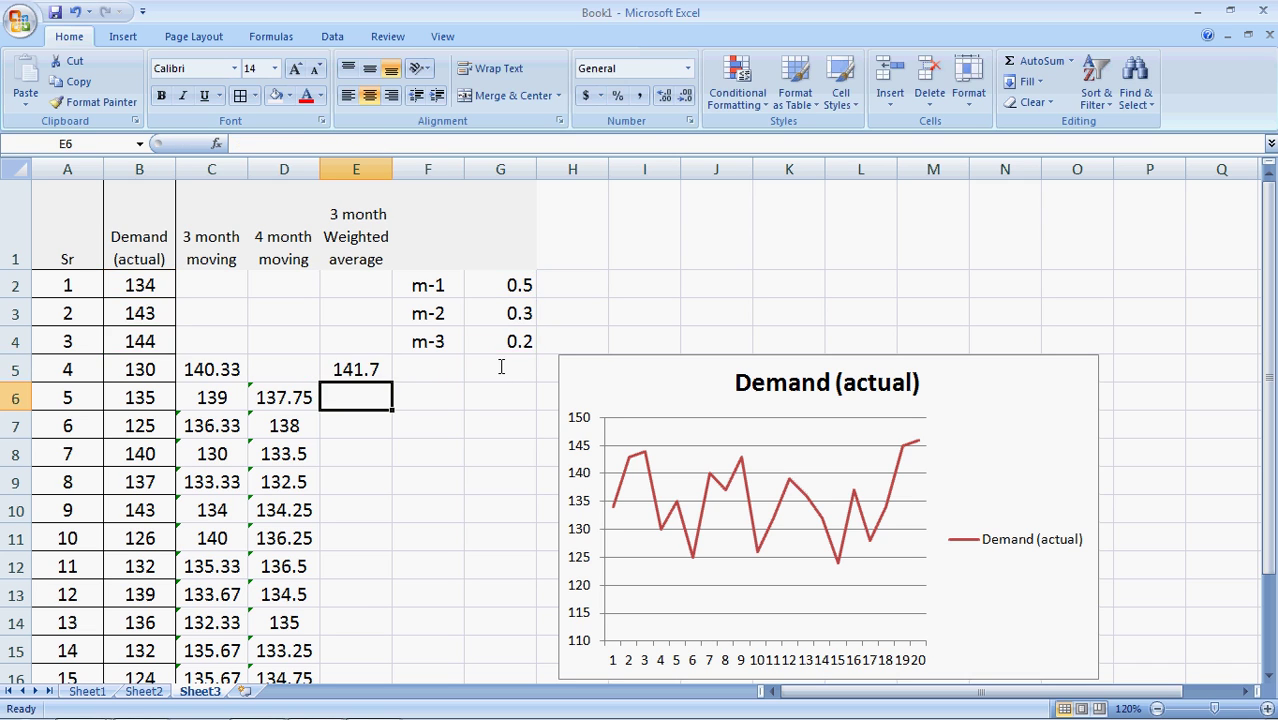
# Copy E5's formula into E6:E21 and check the result in E6.
pyautogui.press('Up')
pyautogui.hotkey('ctrl', 'c')
pyautogui.press('Down')
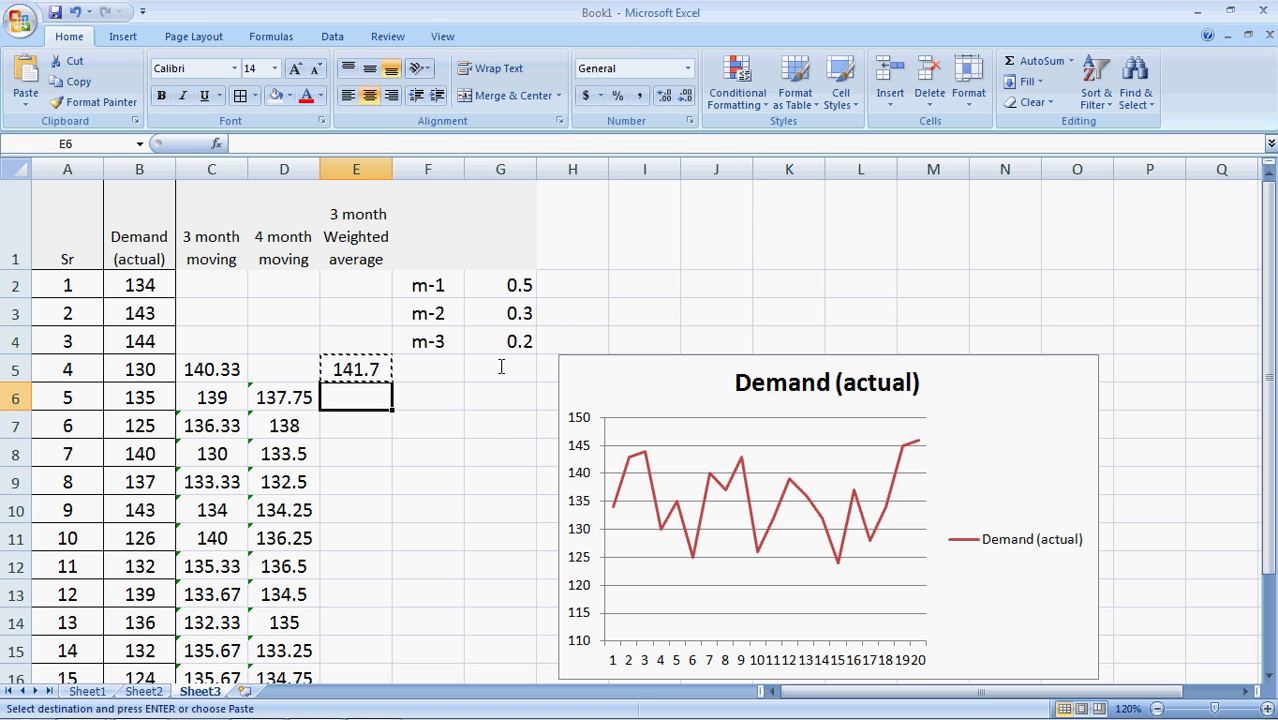
pyautogui.hotkey('shift', 'Down')
pyautogui.hotkey('shift', 'Down')
pyautogui.hotkey('shift', 'Down')
pyautogui.hotkey('shift', 'Down')
pyautogui.hotkey('shift', 'Down')
pyautogui.hotkey('shift', 'Down')
pyautogui.hotkey('shift', 'Down')
pyautogui.hotkey('shift', 'Down')
pyautogui.hotkey('shift', 'Down')
pyautogui.hotkey('shift', 'Down')
pyautogui.hotkey('shift', 'Down')
pyautogui.hotkey('shift', 'Down')
pyautogui.hotkey('shift', 'Down')
pyautogui.hotkey('shift', 'Down')
pyautogui.hotkey('shift', 'Down')
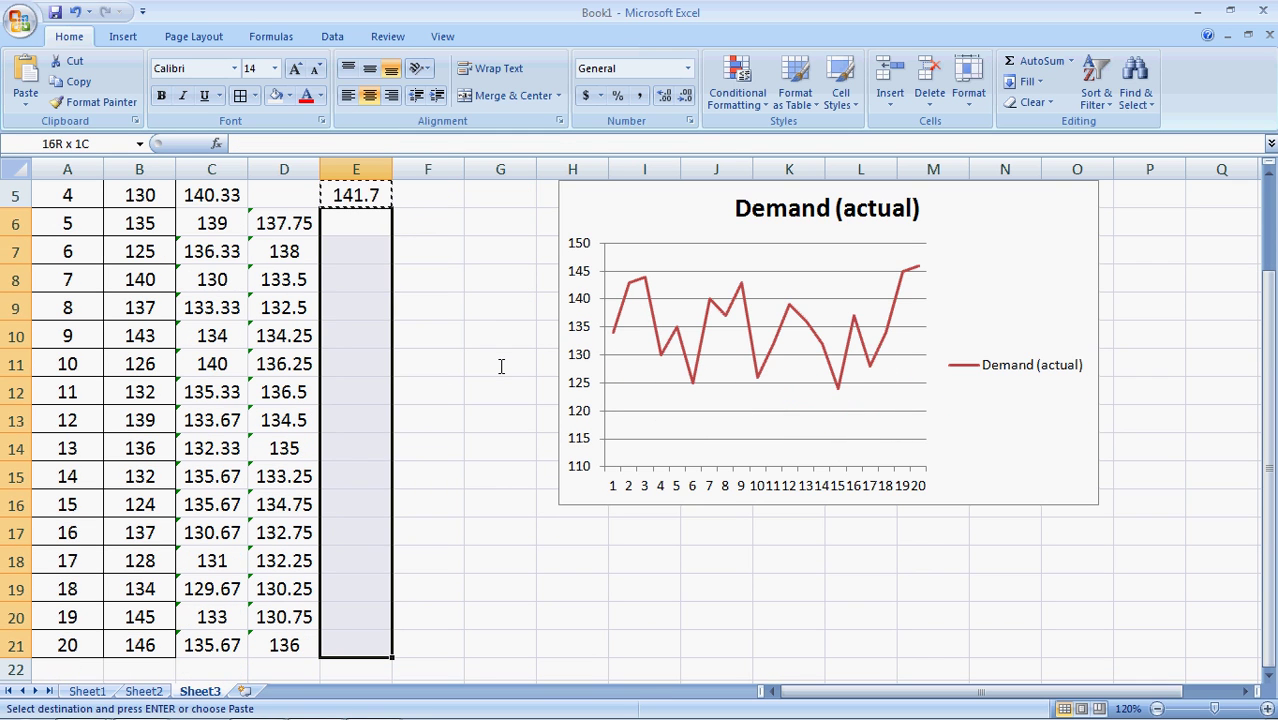
pyautogui.press('Return')
pyautogui.click(501, 366)
pyautogui.press('Up')
pyautogui.press('Up')
pyautogui.press('Up')
pyautogui.press('Up')
pyautogui.press('Up')
pyautogui.press('Up')
pyautogui.press('Up')
pyautogui.press('Up')
pyautogui.press('Up')
pyautogui.press('Up')
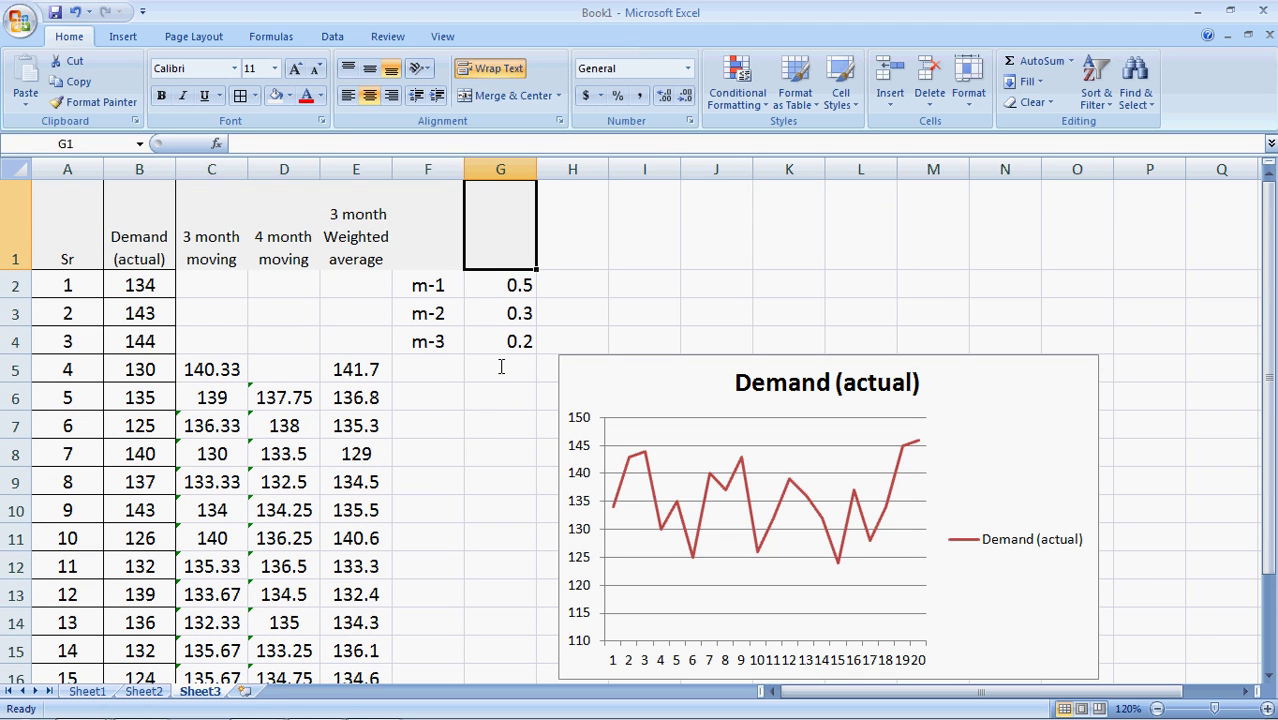
pyautogui.press('Down')
pyautogui.press('Down')
pyautogui.press('Down')
pyautogui.press('Down')
pyautogui.press('Down')
pyautogui.press('Left')
pyautogui.press('Left')
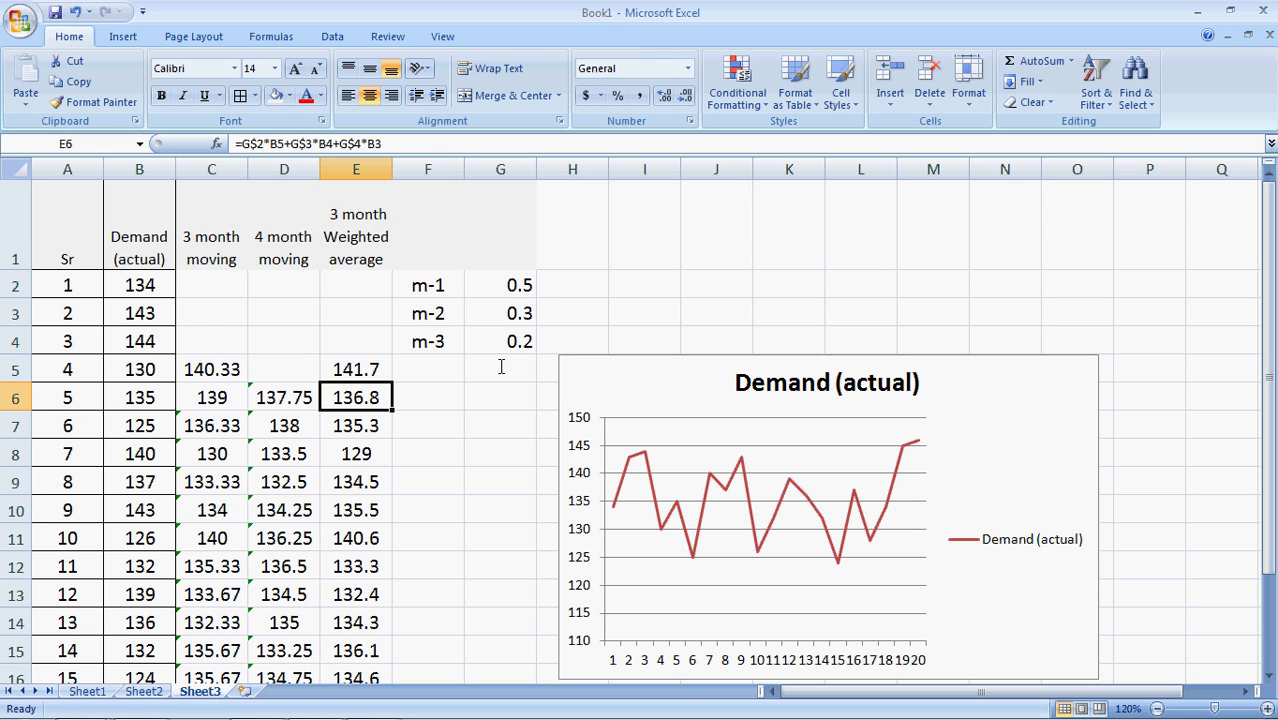
# Extend the chart's data range from column B through column E, then widen the chart.
pyautogui.click(1013, 509)
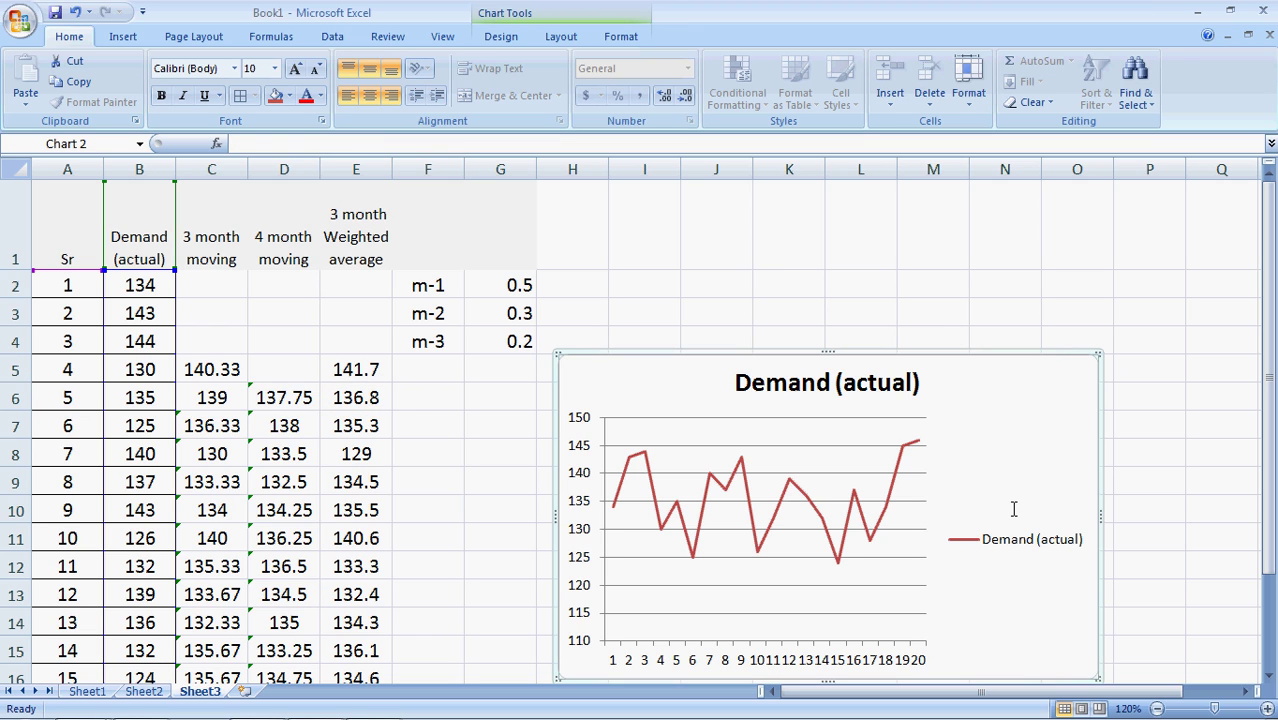
pyautogui.click(729, 525)
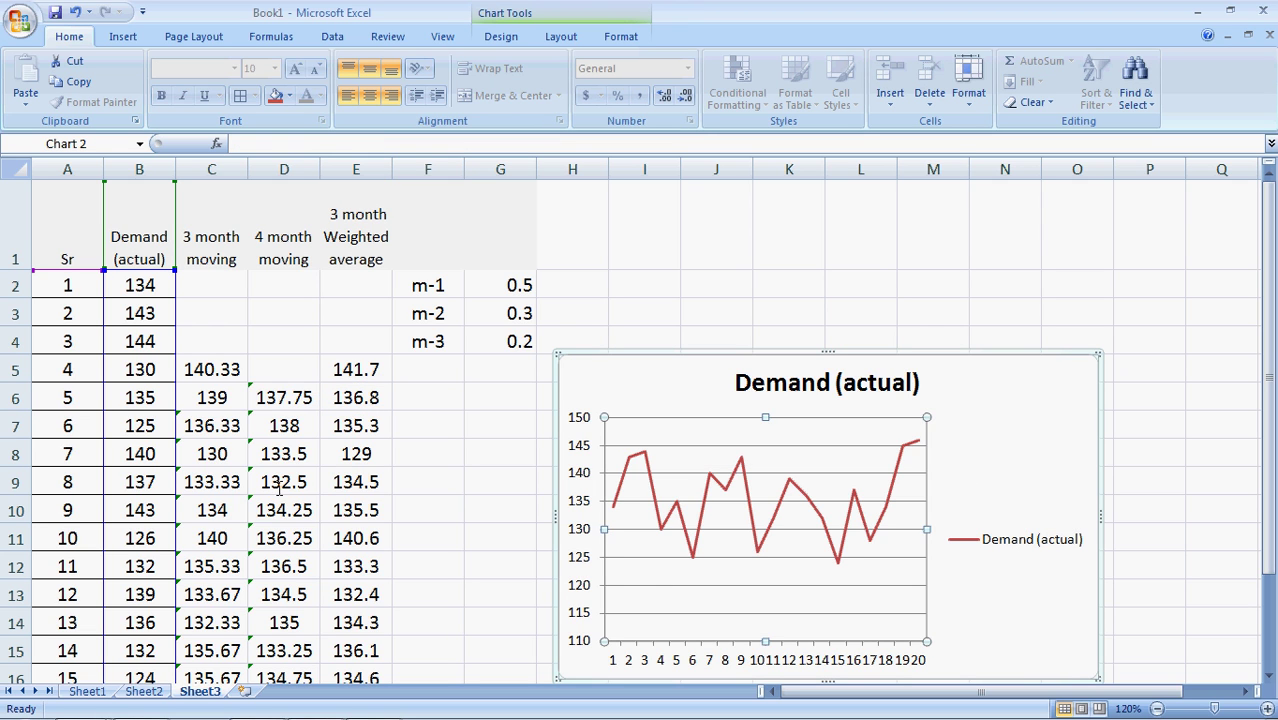
pyautogui.moveTo(179, 275); pyautogui.dragTo(391, 283)
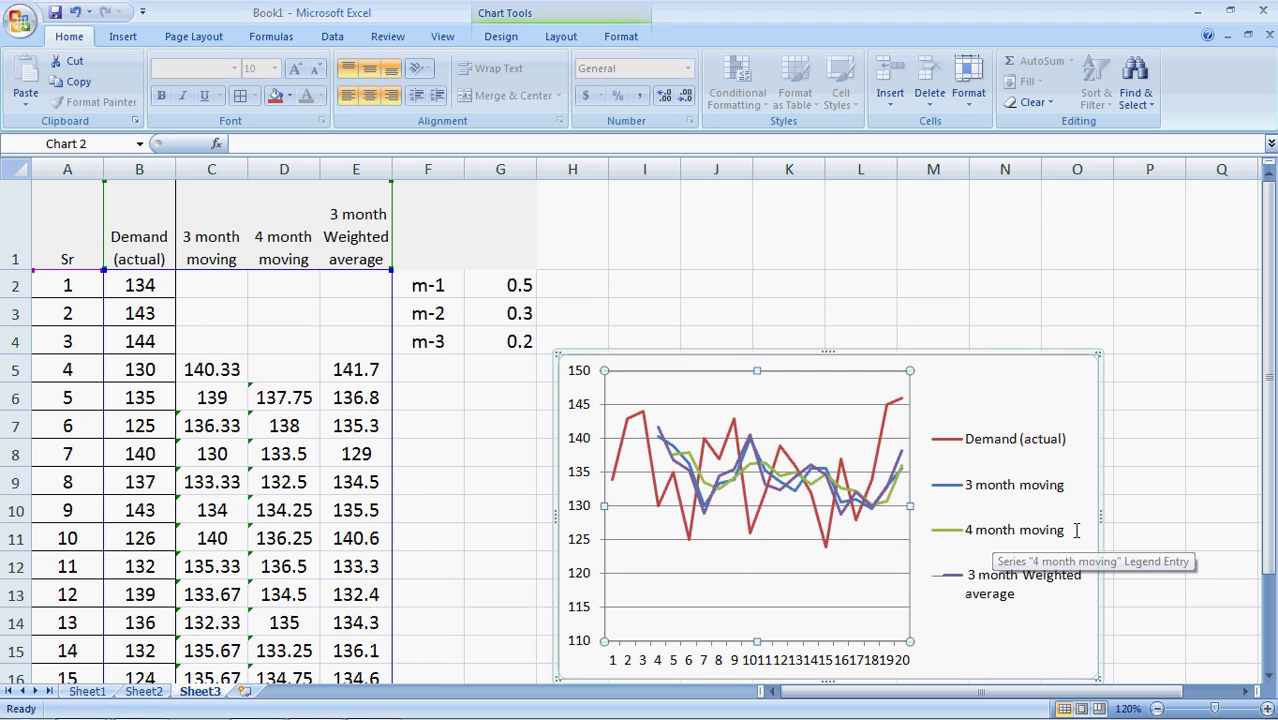
pyautogui.moveTo(1100, 517); pyautogui.dragTo(1193, 515)
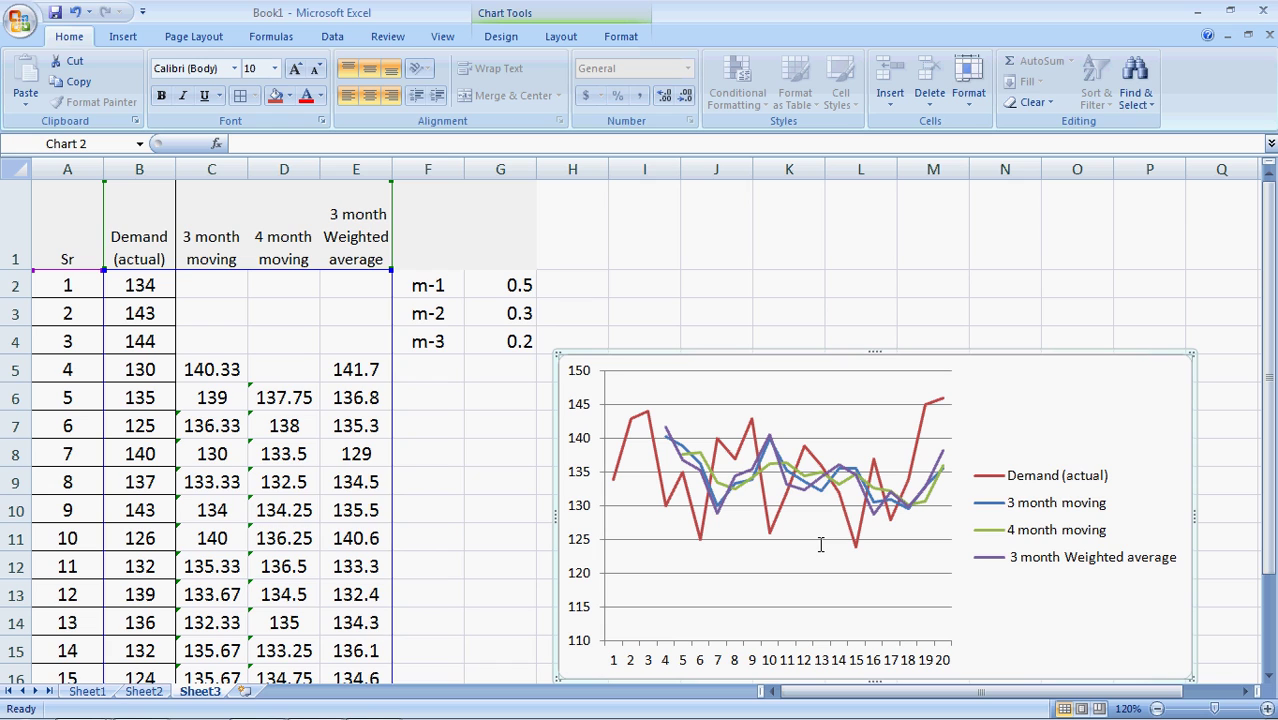